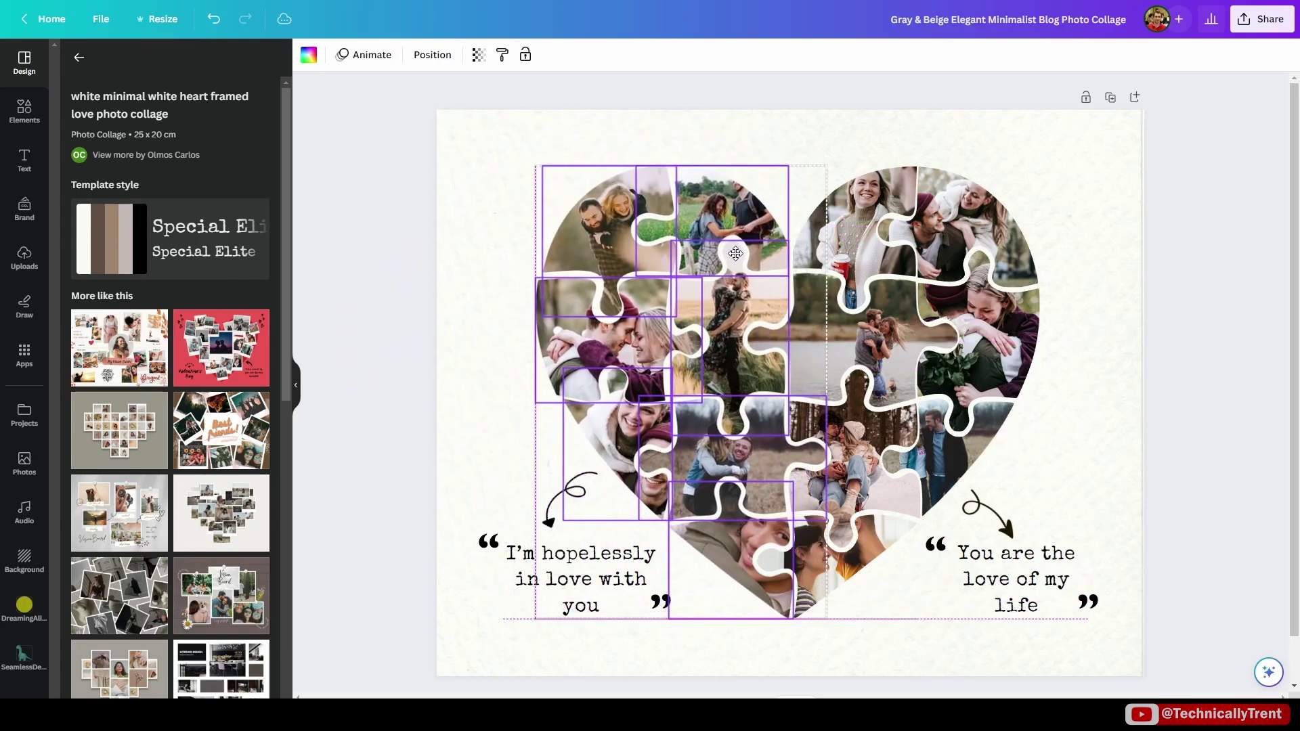
pyautogui.click(1063, 247)
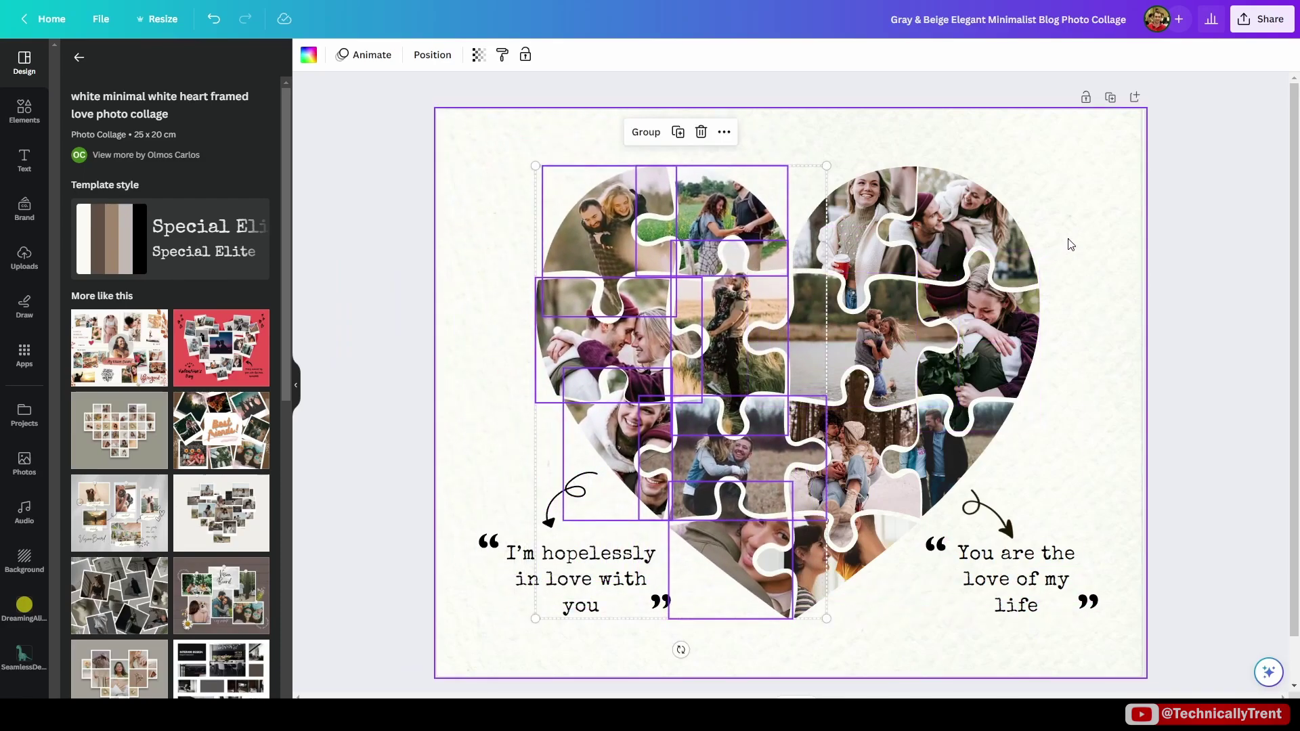
pyautogui.click(1261, 19)
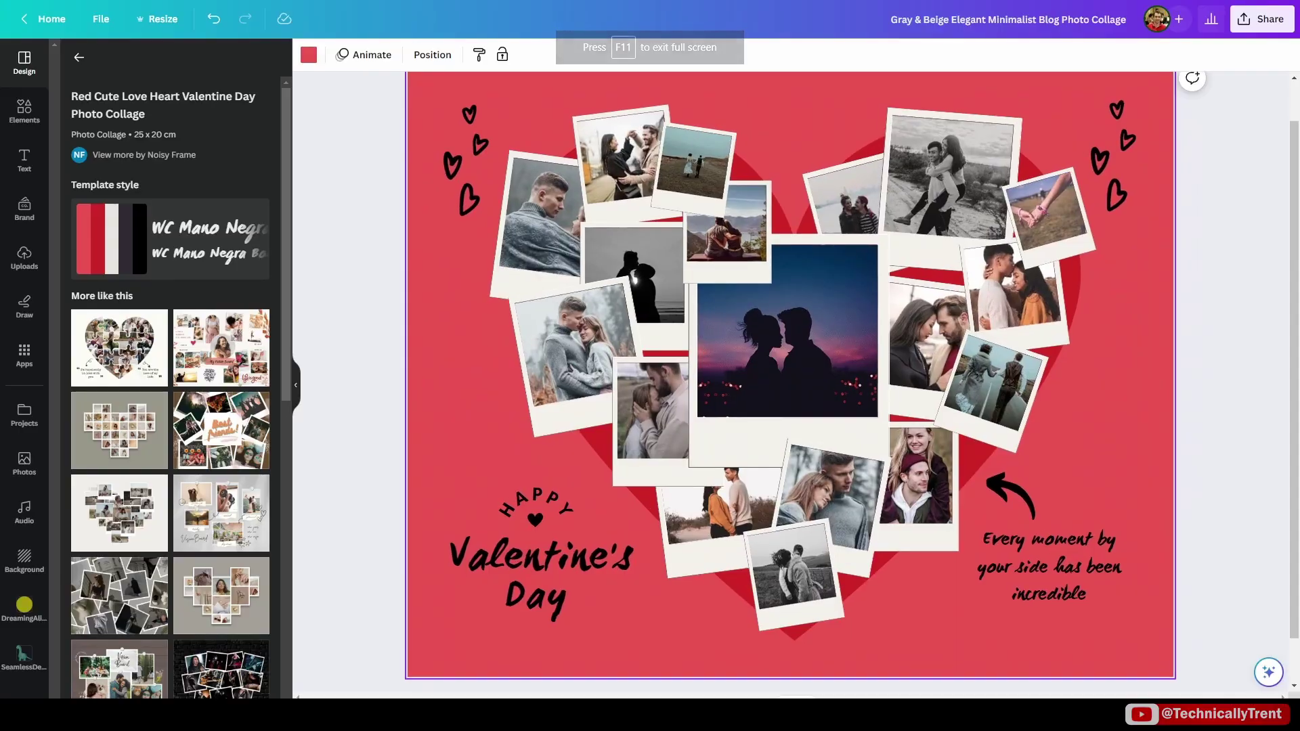
pyautogui.moveTo(701, 168)
pyautogui.mouseDown()
pyautogui.moveTo(568, 339)
pyautogui.moveTo(698, 166)
pyautogui.mouseUp()
pyautogui.click(456, 328)
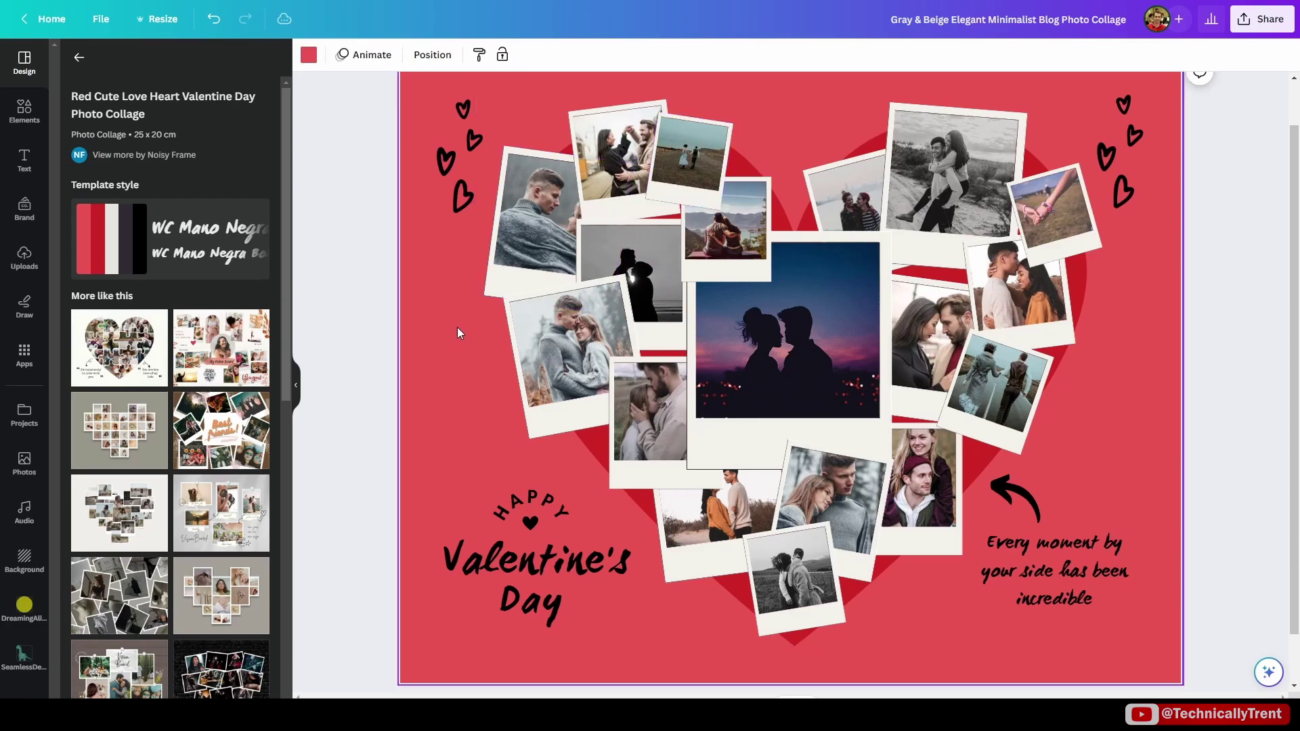
pyautogui.click(308, 54)
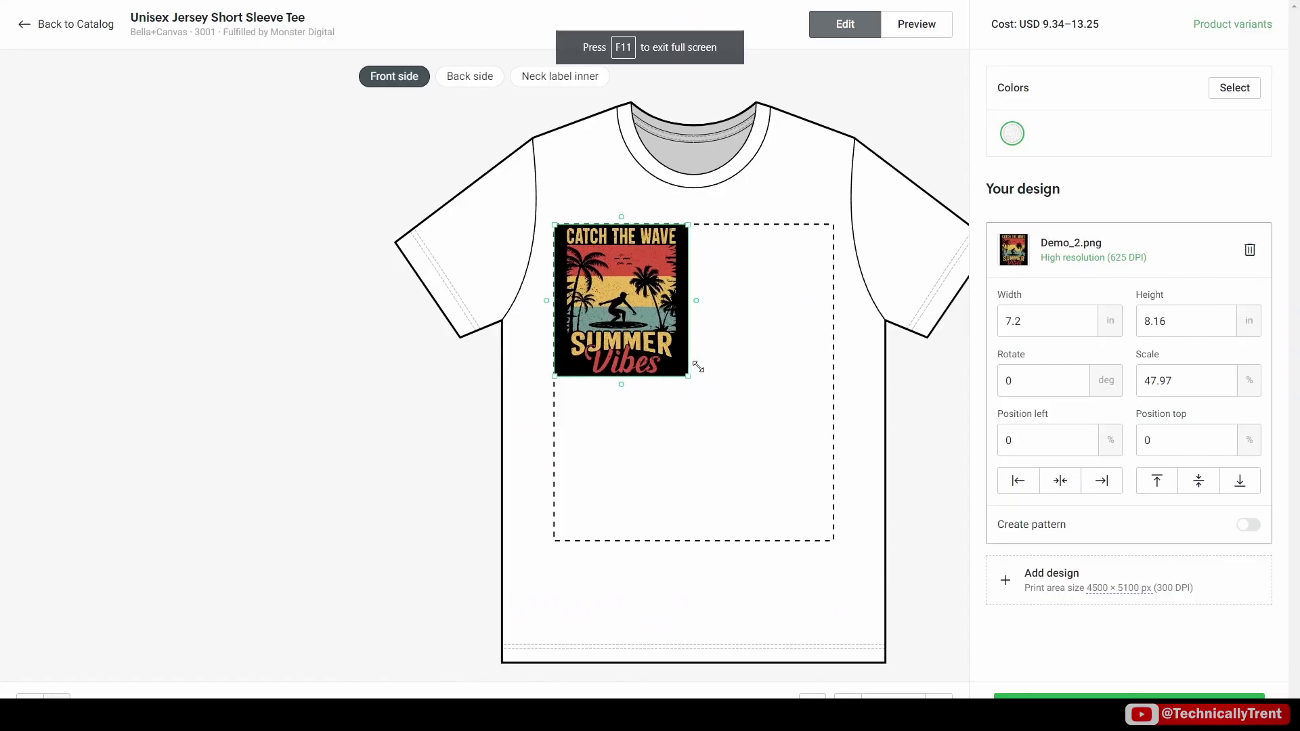
pyautogui.moveTo(696, 366)
pyautogui.mouseDown()
pyautogui.moveTo(844, 533)
pyautogui.moveTo(717, 363)
pyautogui.mouseUp()
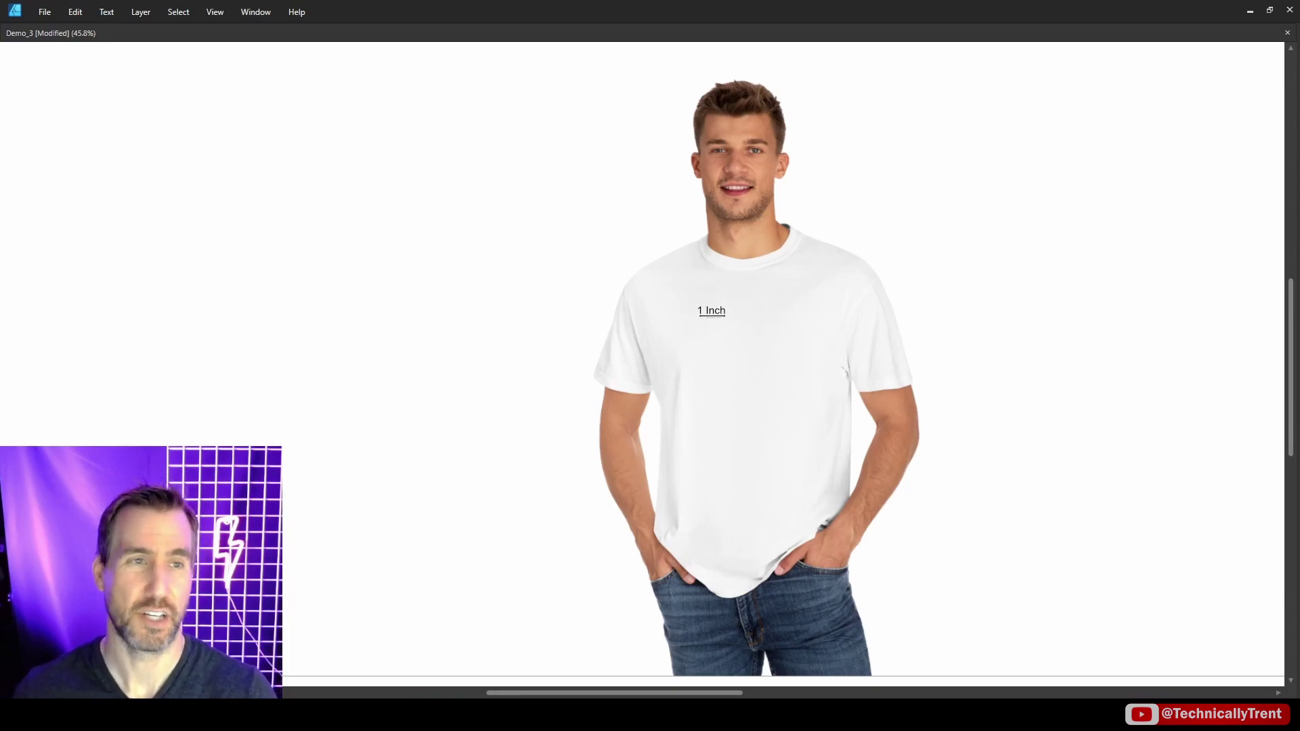
# Examine the dotted 1 inch line on the T-shirt mockup at high magnification.
pyautogui.scroll(1, 749, 343)
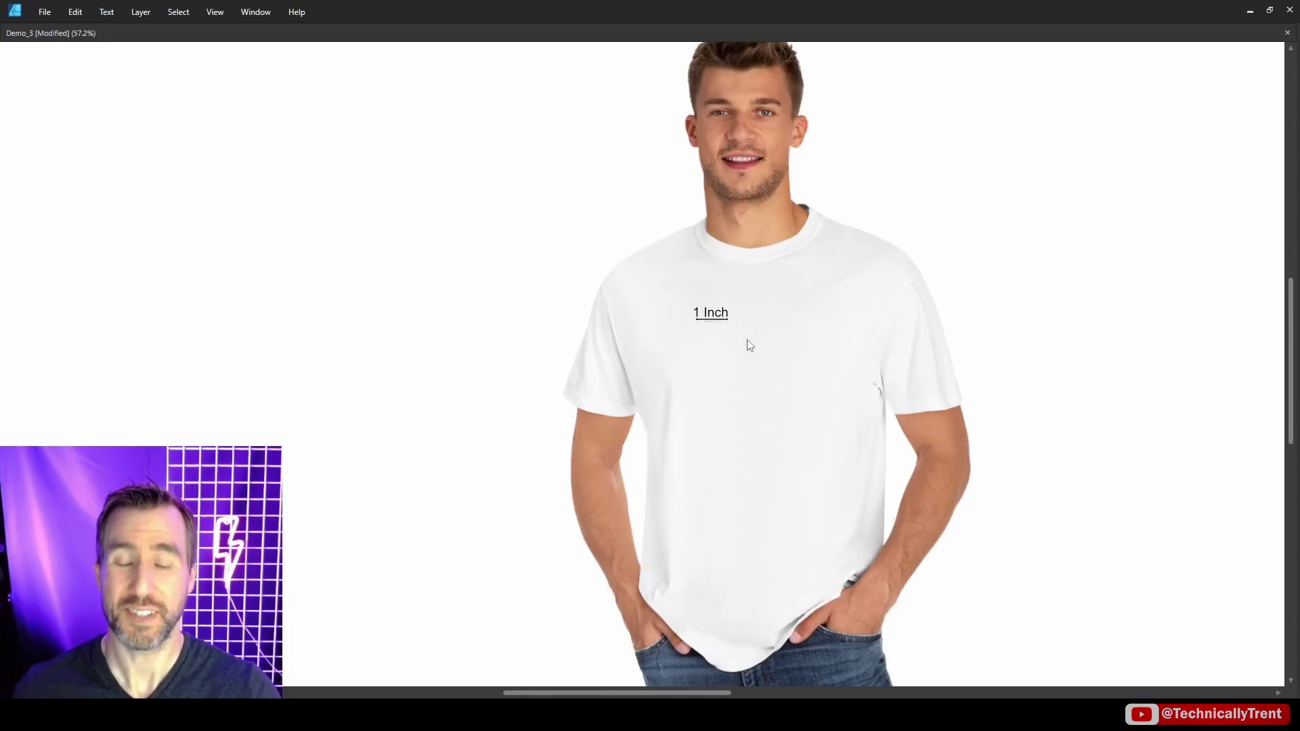
pyautogui.scroll(5, 707, 322)
pyautogui.scroll(5, 723, 329)
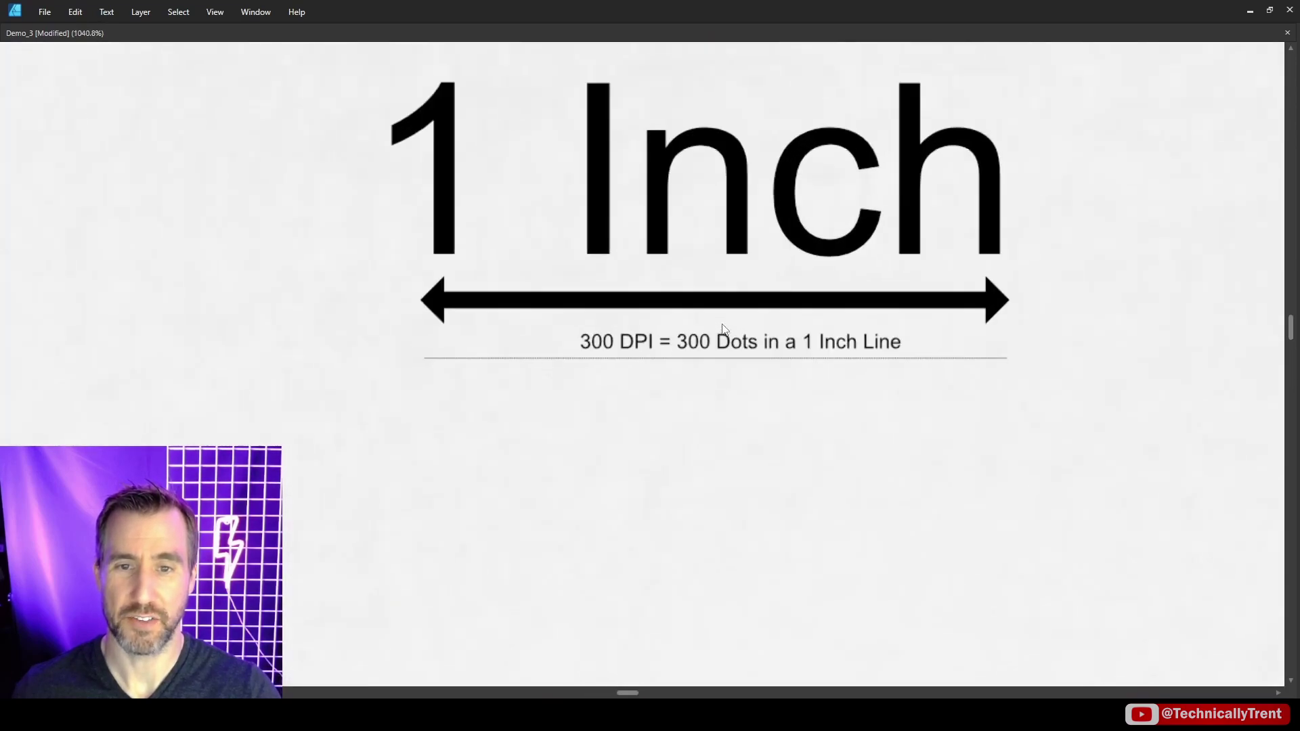
pyautogui.moveTo(783, 299); pyautogui.dragTo(908, 296)
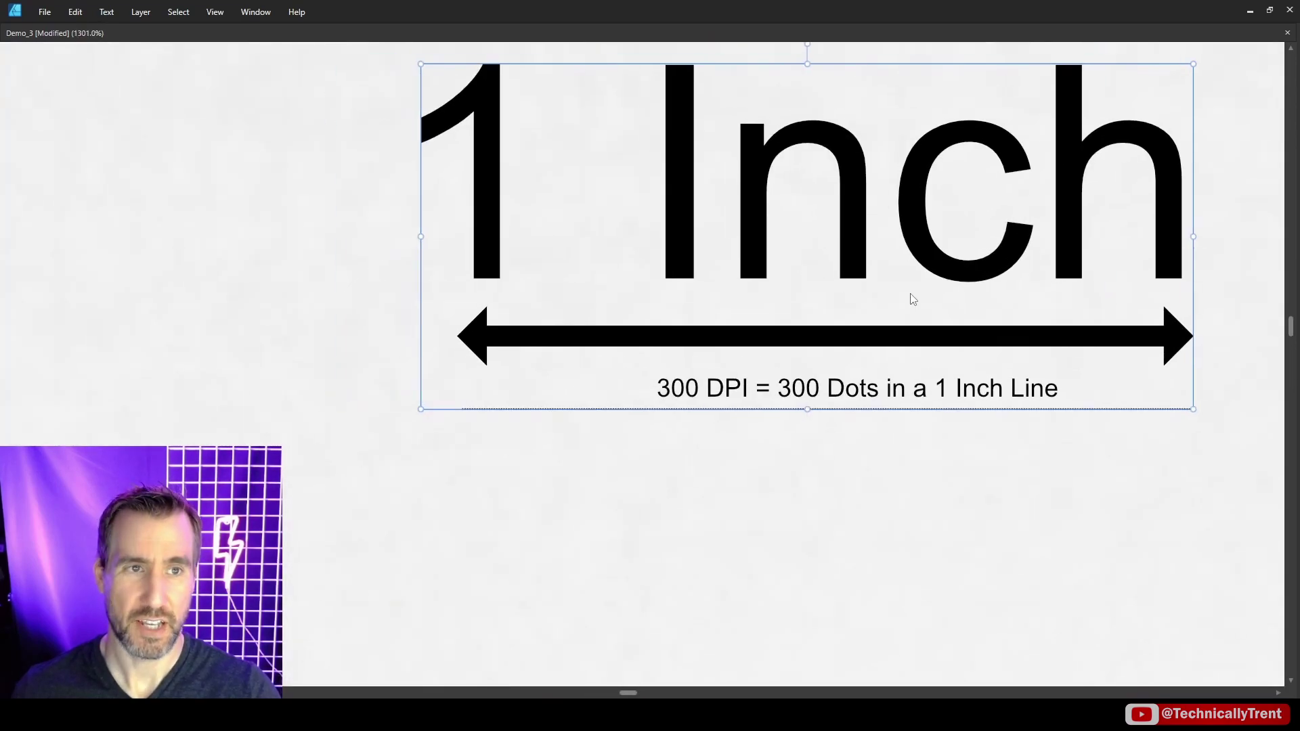
pyautogui.click(699, 432)
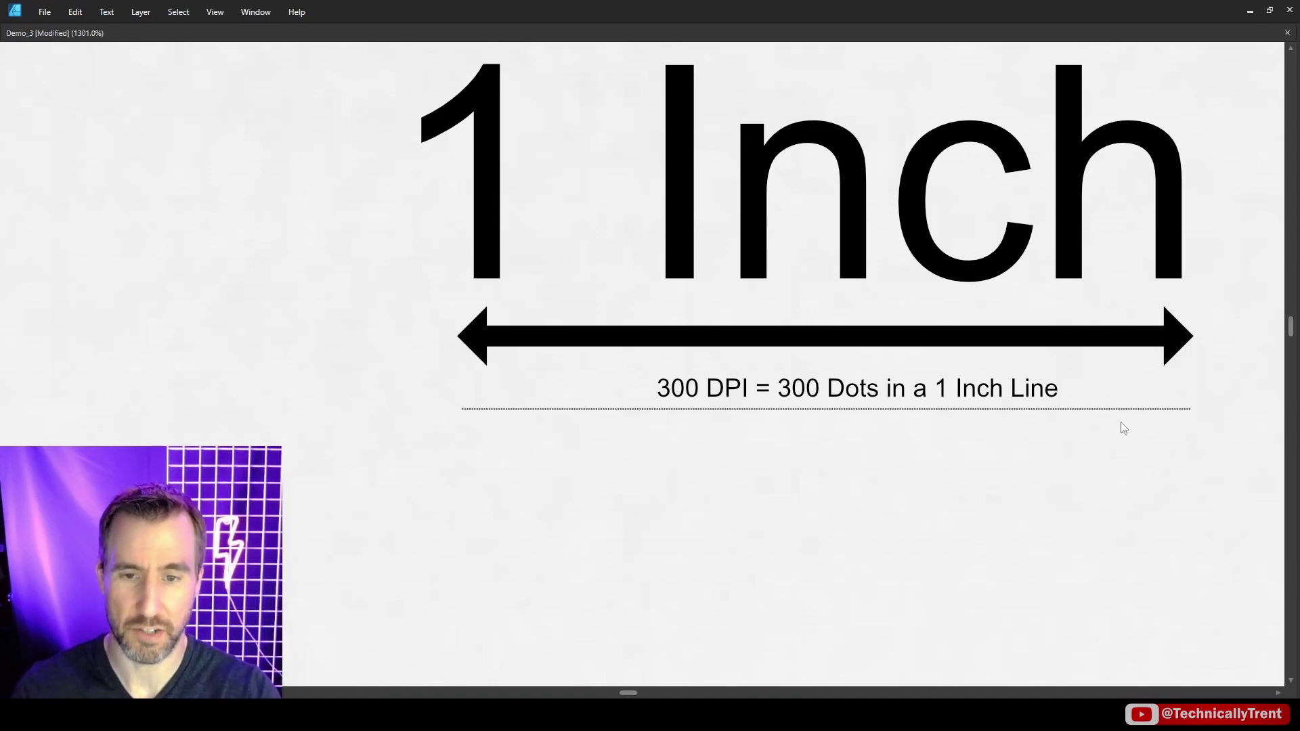
pyautogui.hotkey('ctrl', '0')
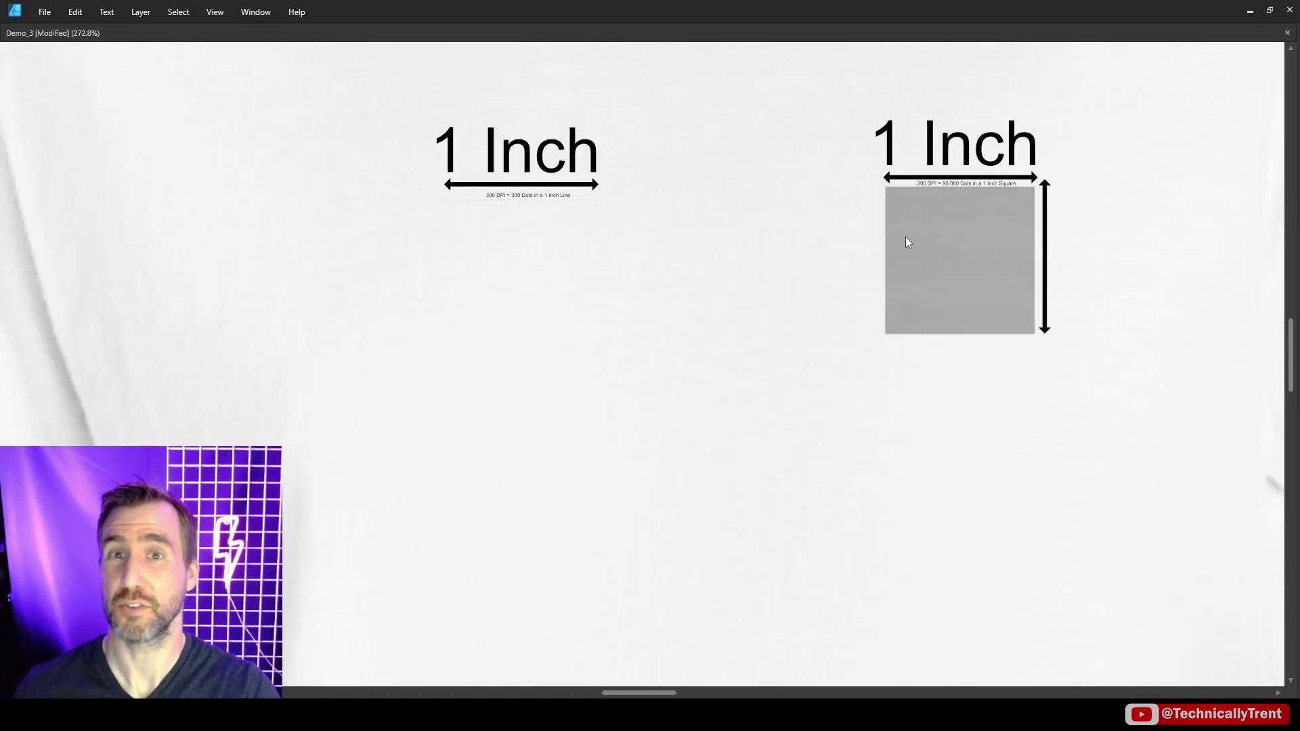
# Examine the dot grid inside the 1 inch square on the T-shirt mockup, including its right and lower edges.
pyautogui.scroll(6, 1021, 205)
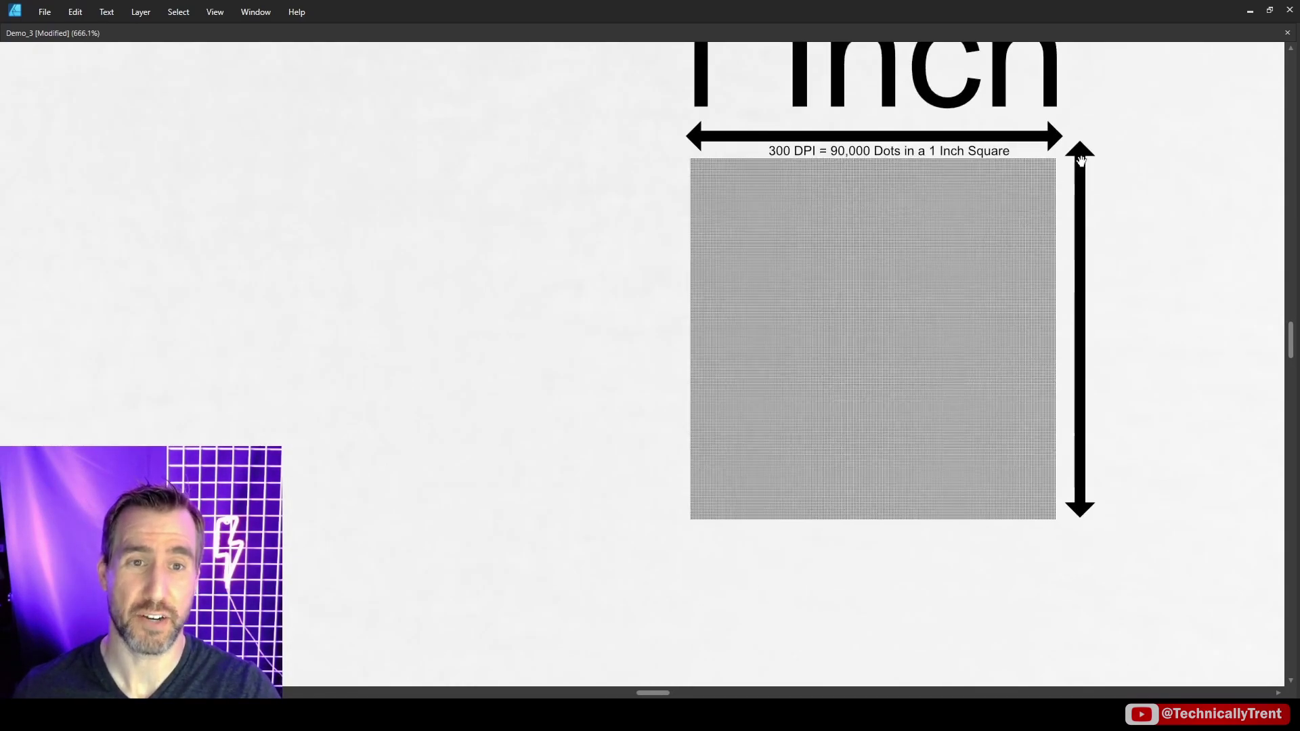
pyautogui.scroll(2, 805, 196)
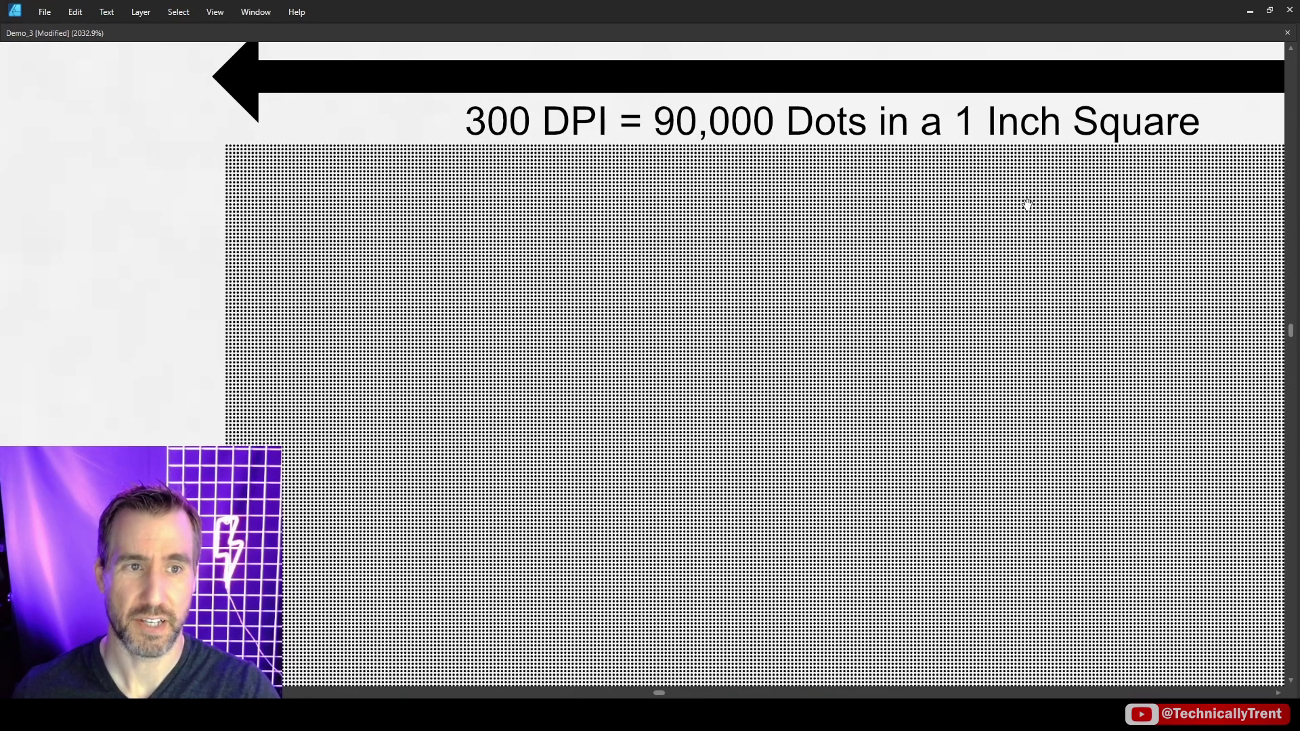
pyautogui.moveTo(1025, 204); pyautogui.dragTo(946, 201)
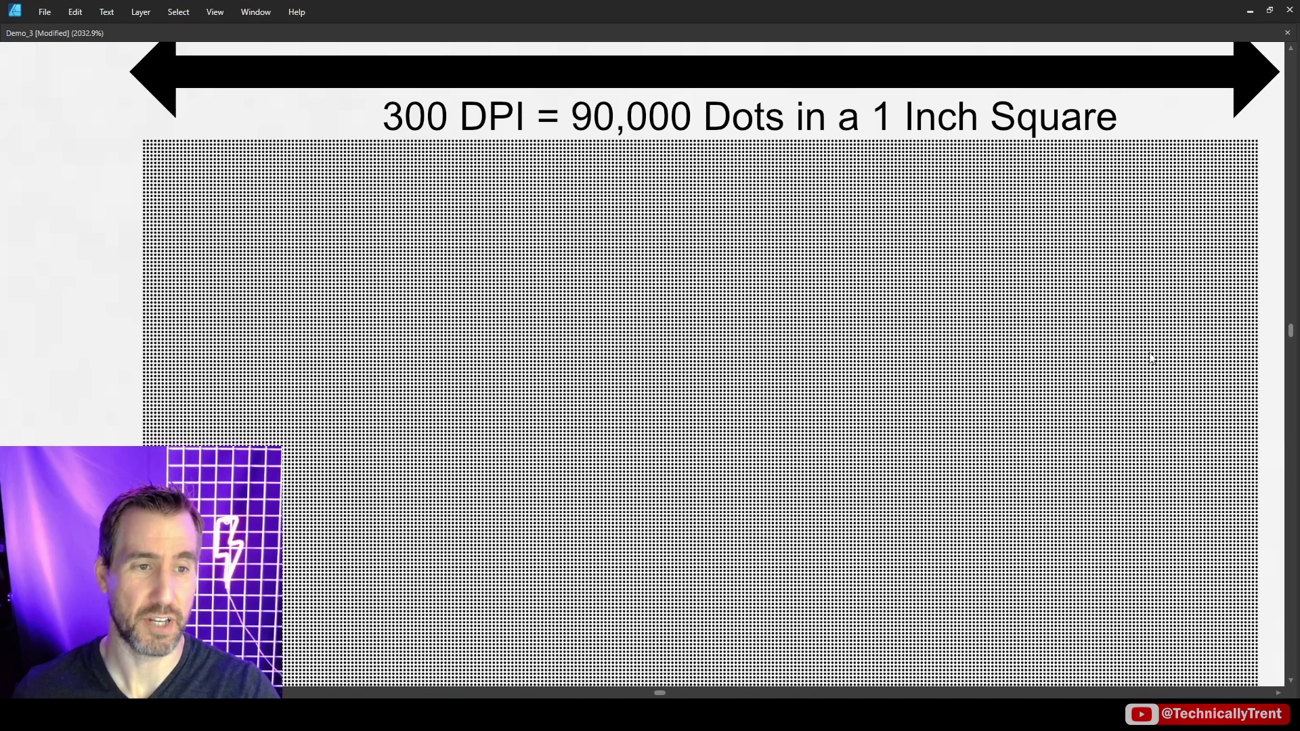
pyautogui.moveTo(1150, 379); pyautogui.dragTo(1129, 189)
pyautogui.scroll(-4, 868, 189)
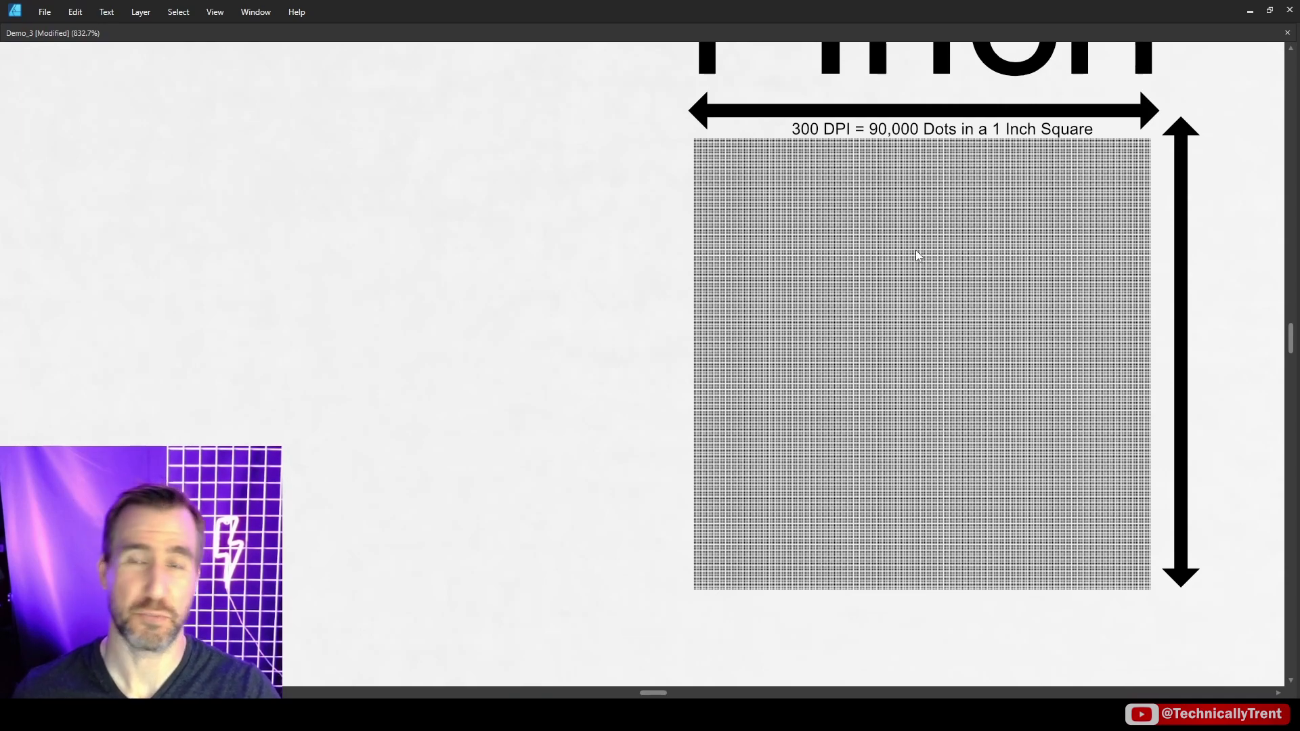
pyautogui.scroll(-10, 918, 256)
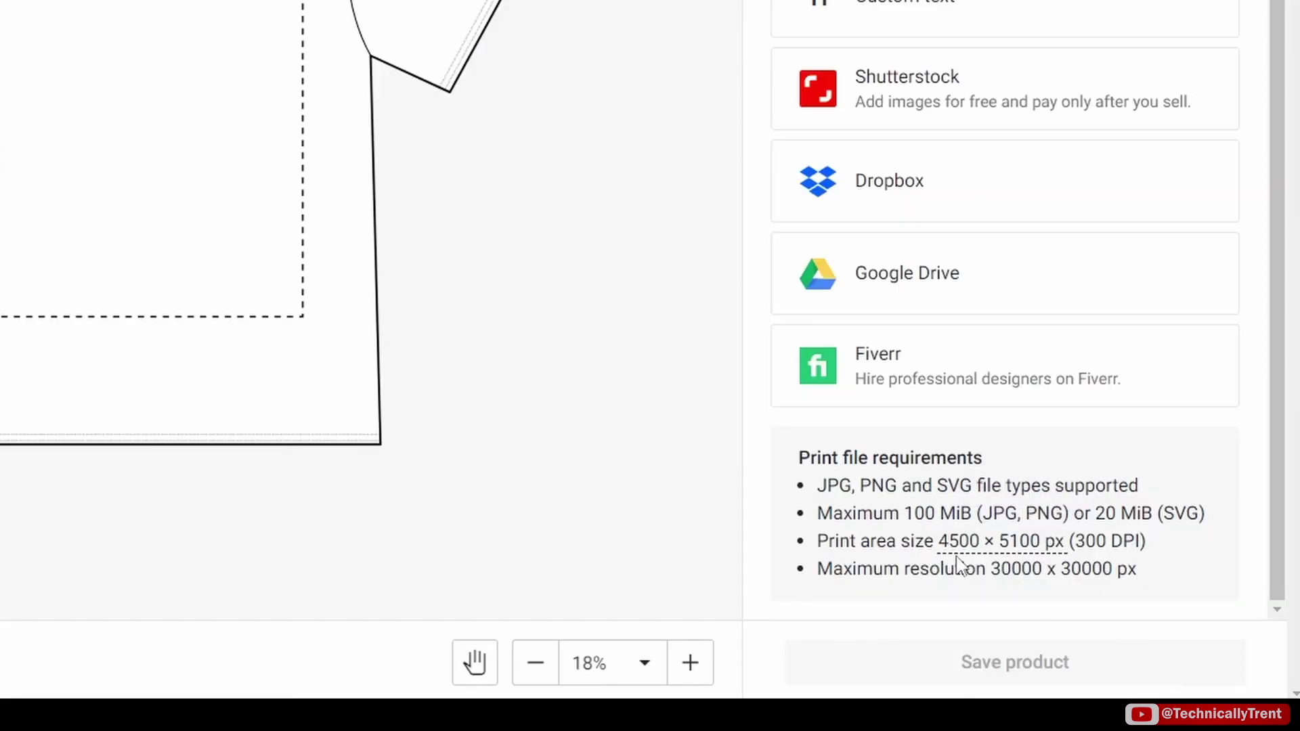
# Upload Shirt_4500x5100.png from the device onto the Unisex Softstyle T-Shirt's front in Printify, and remove the placed design.
pyautogui.moveTo(958, 562)
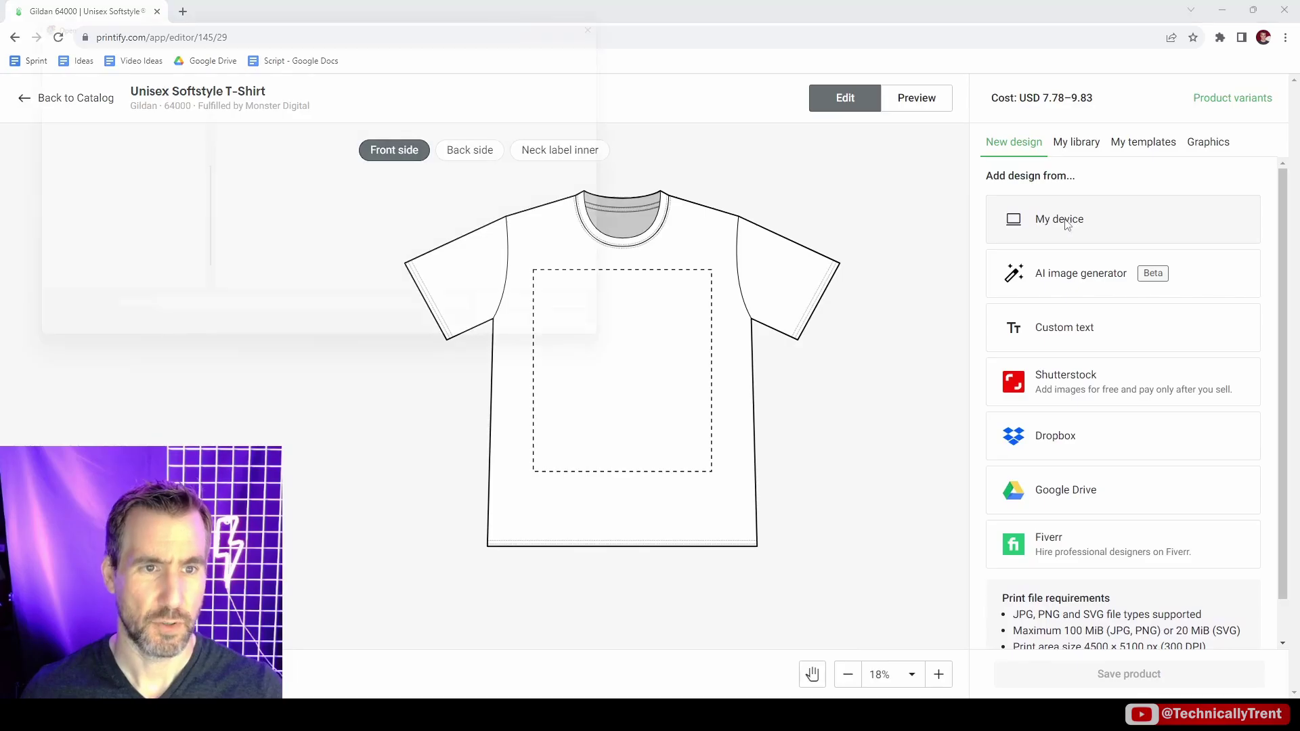
pyautogui.click(1021, 218)
pyautogui.click(248, 111)
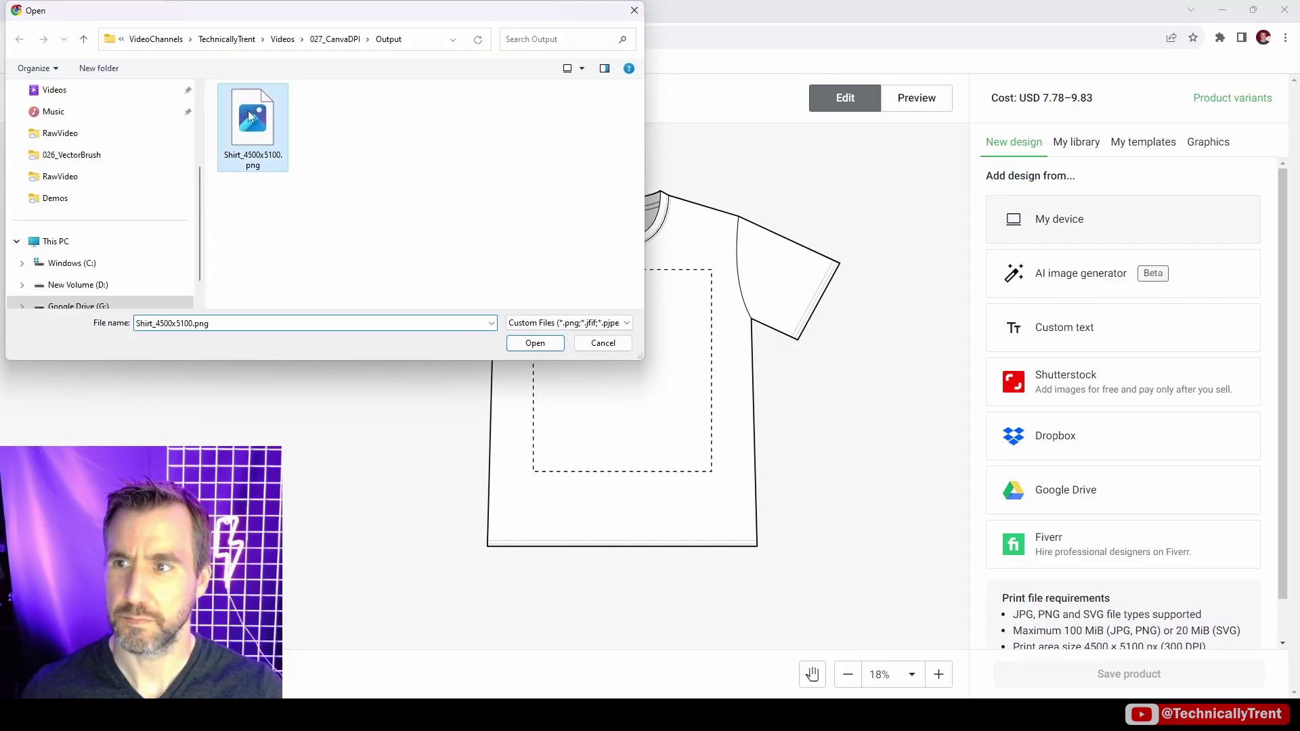
pyautogui.click(535, 343)
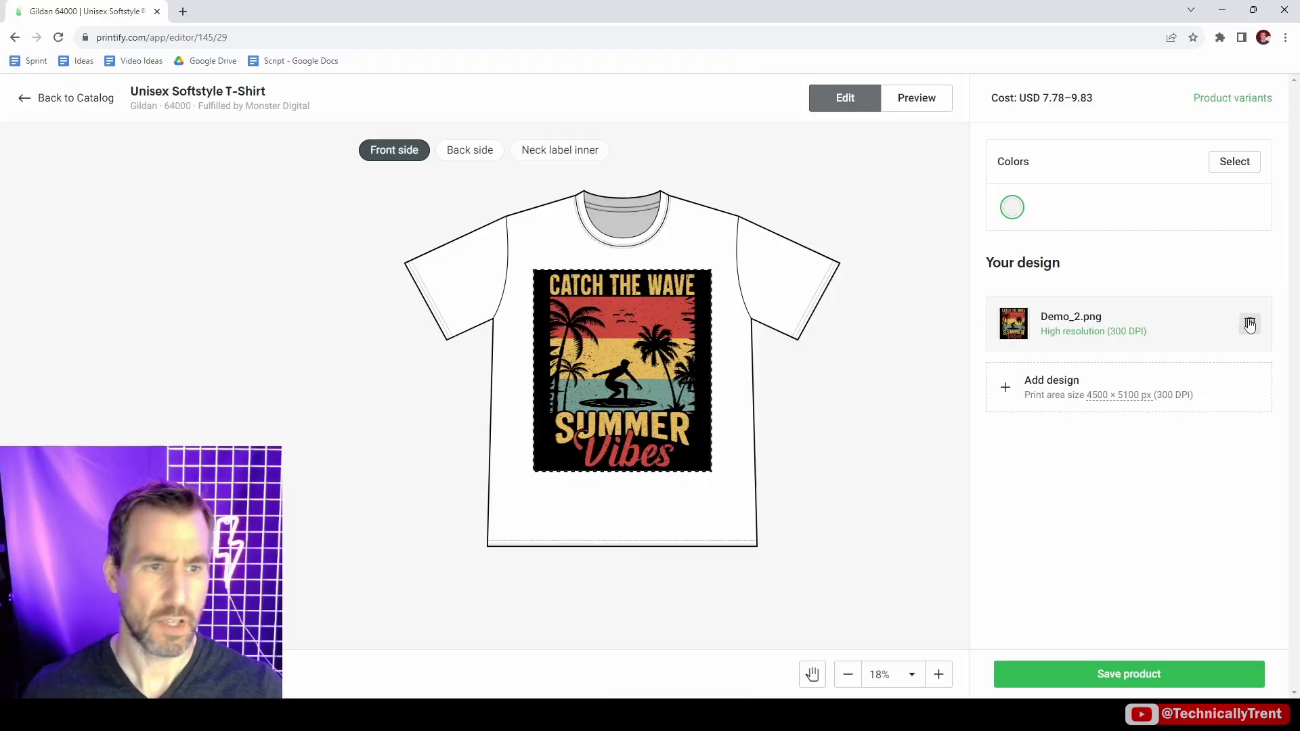
pyautogui.click(1248, 251)
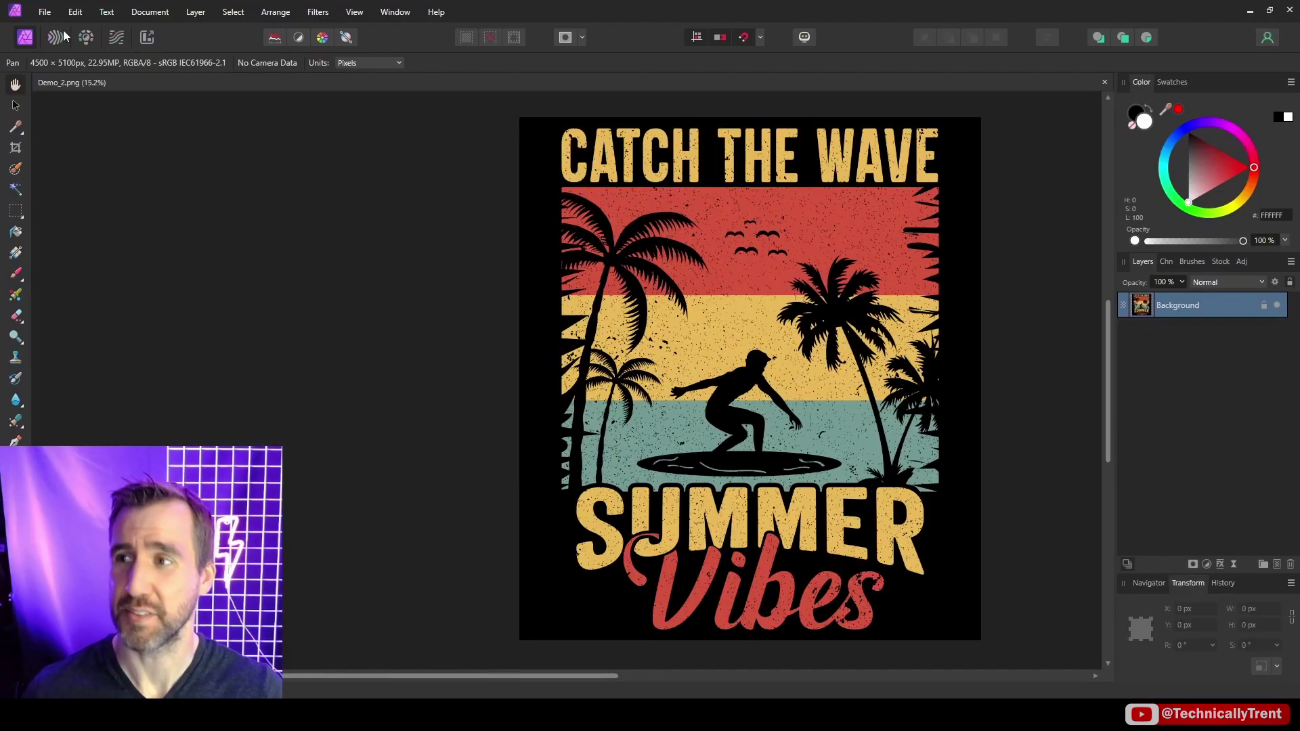
# Switch to Affinity Photo and set up a PNG export of Demo_2.png with the linked width divided by 2.
pyautogui.click(45, 11)
pyautogui.click(60, 362)
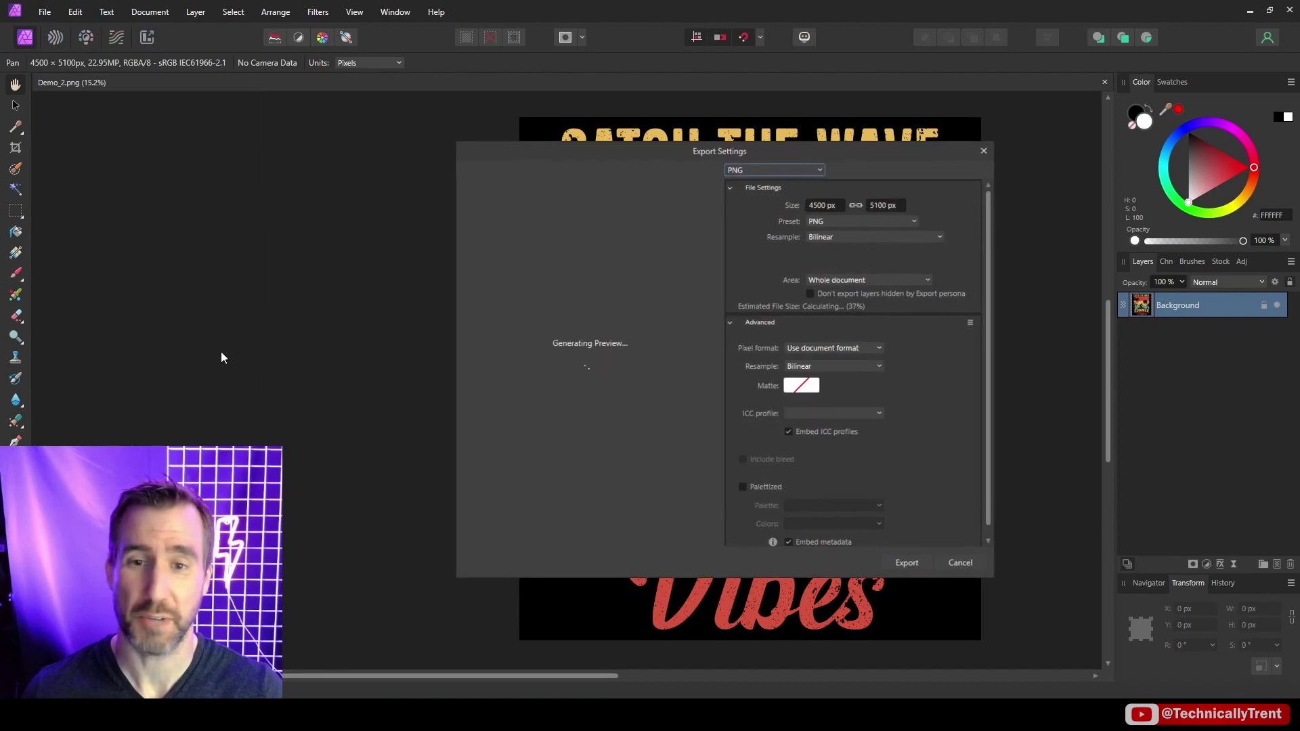
pyautogui.click(842, 205)
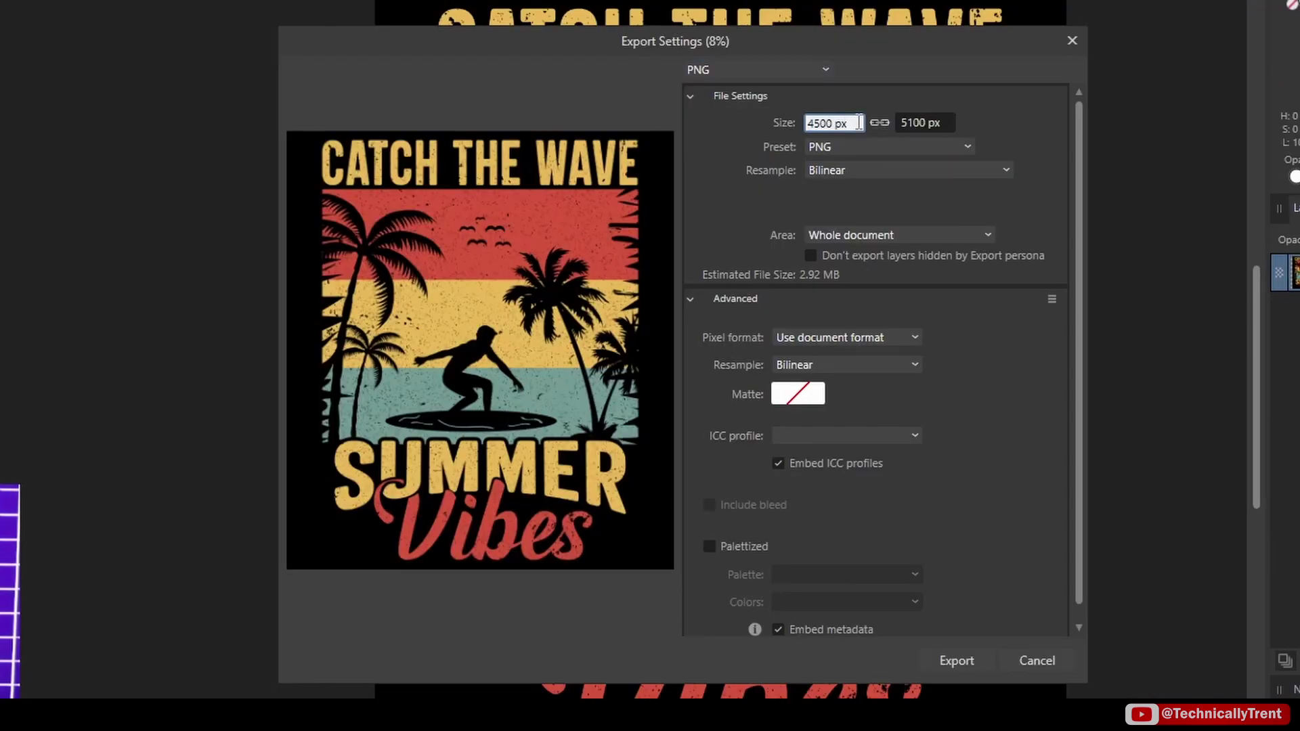
pyautogui.write('/ 2')
pyautogui.press('Return')
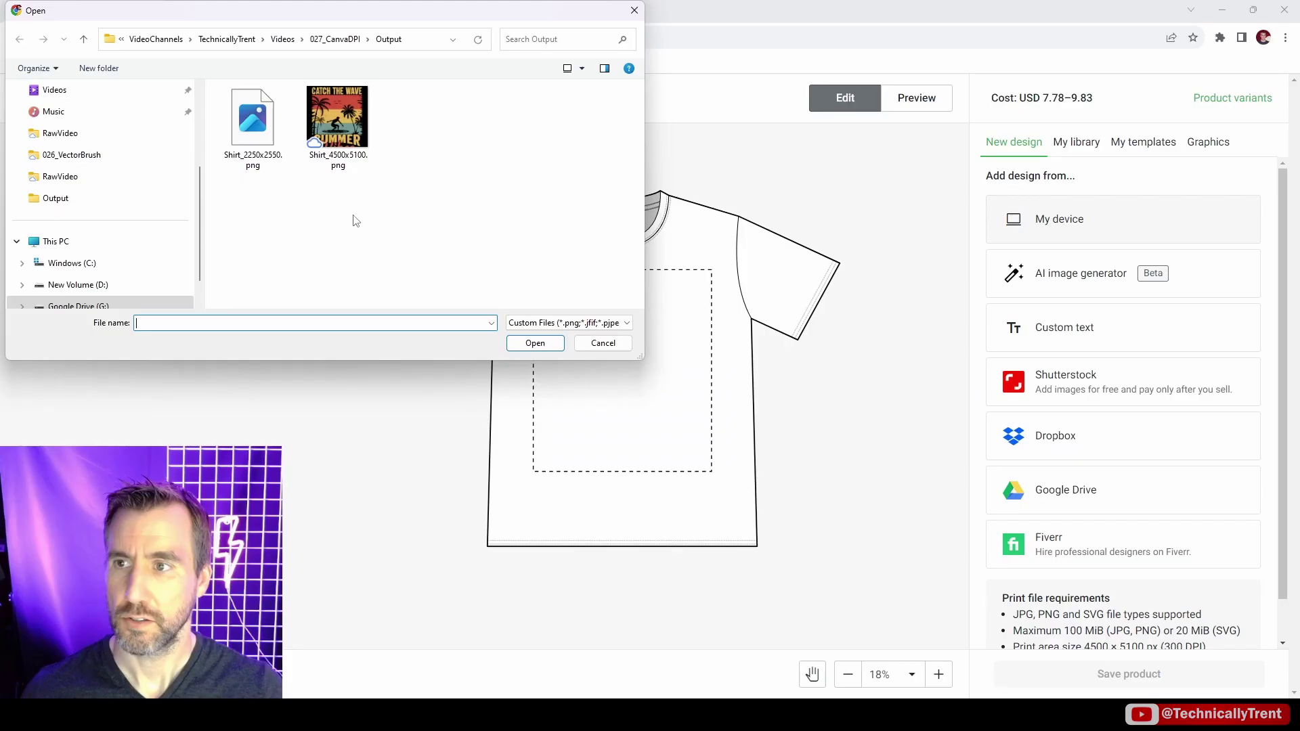
# Upload Shirt_2250x2550.png from the device onto the T-shirt's front in Printify.
pyautogui.click(262, 155)
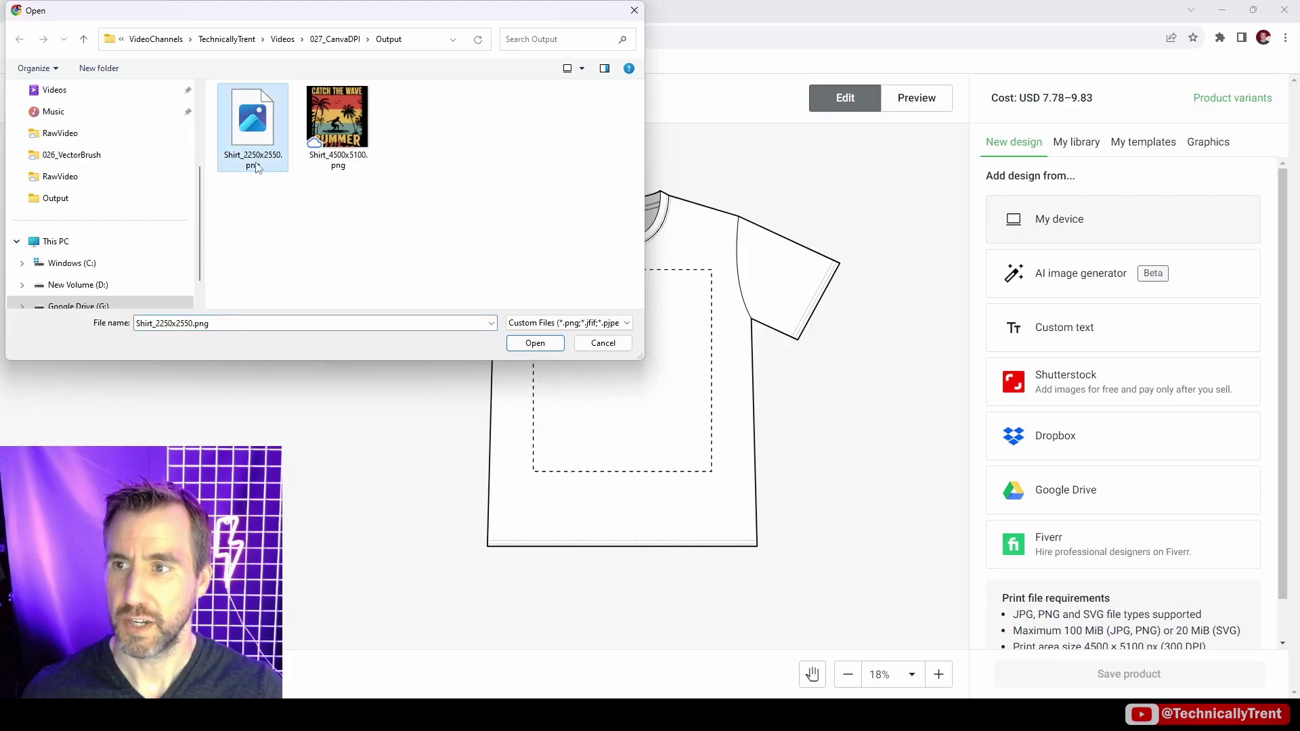
pyautogui.moveTo(264, 157)
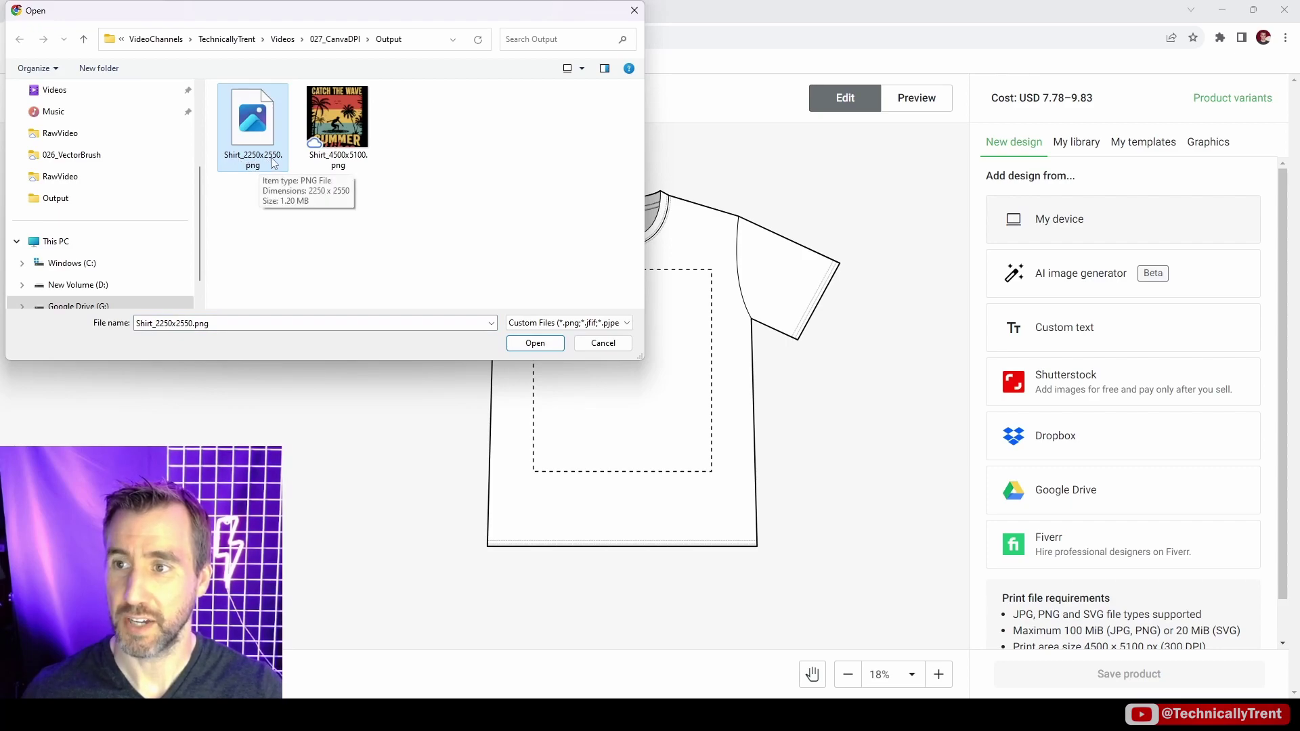
pyautogui.click(535, 343)
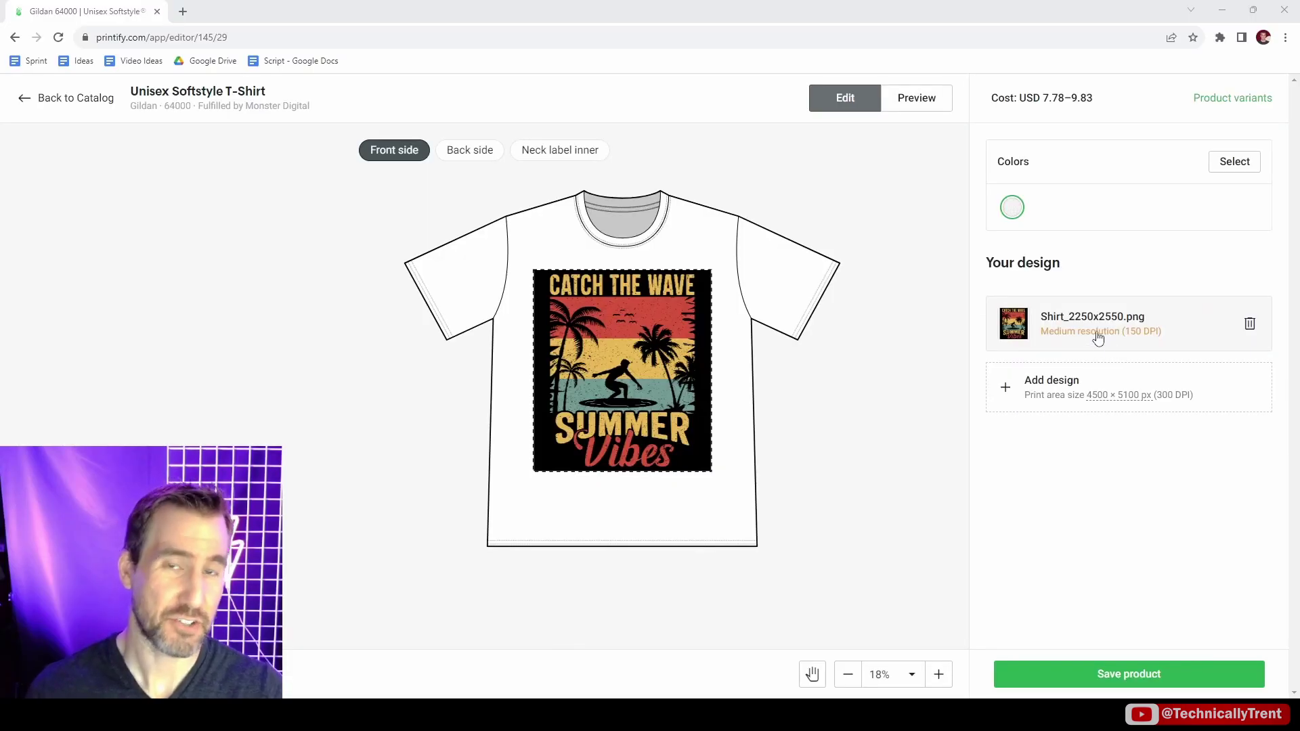
# Set the placed shirt design's width to 7.5 in, and rescale the design to the print area.
pyautogui.click(173, 232)
pyautogui.doubleClick(1010, 397)
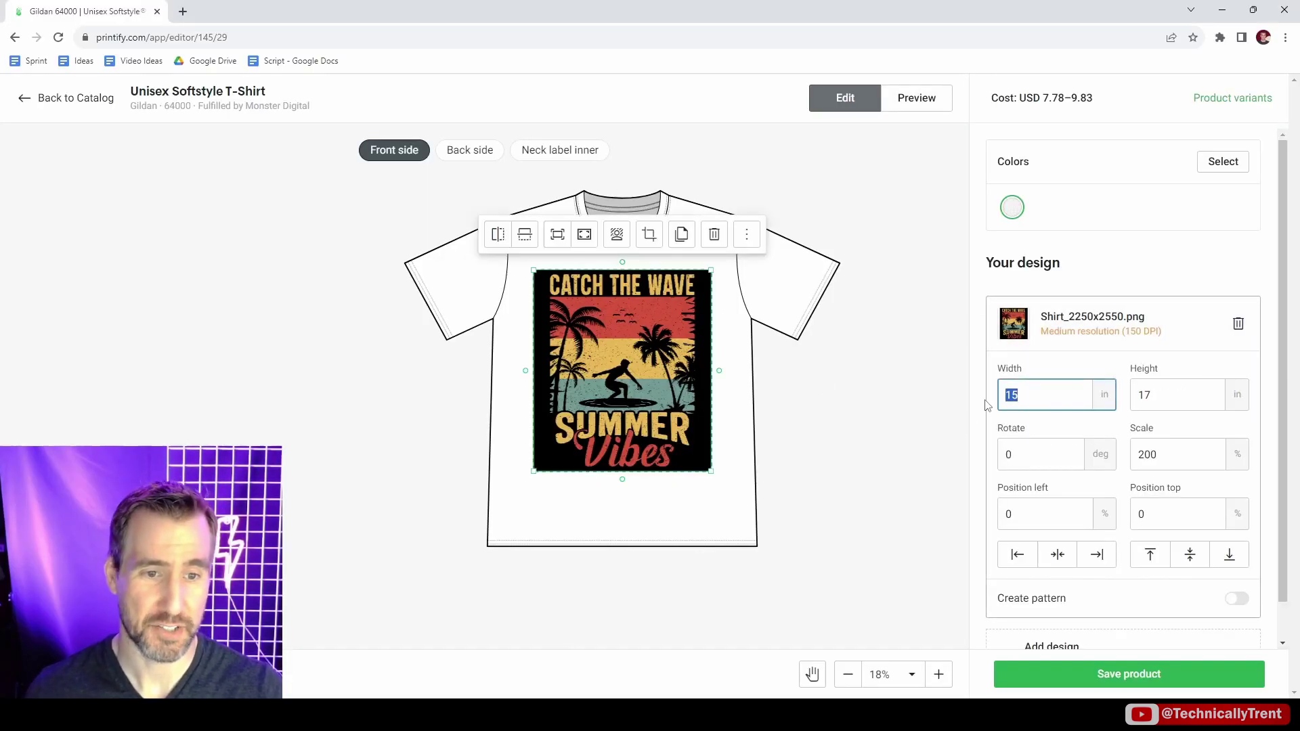
pyautogui.write('7.5')
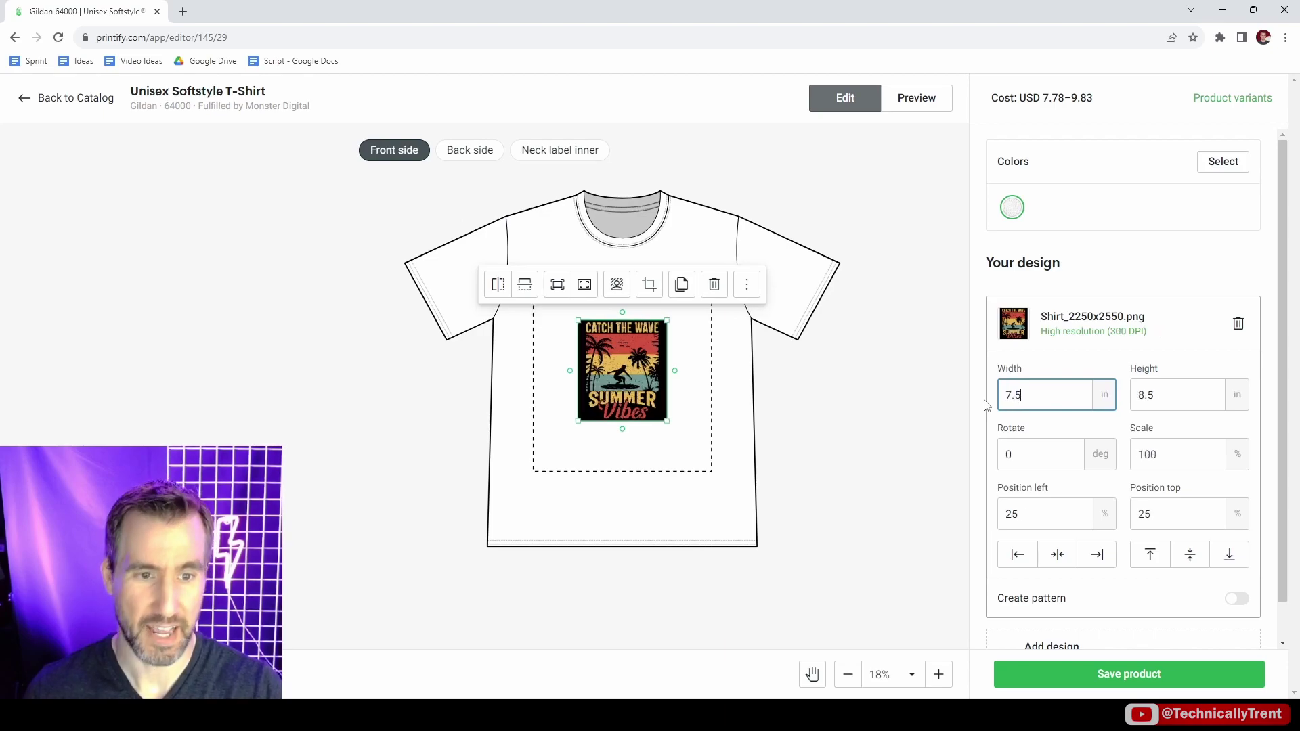
pyautogui.click(891, 397)
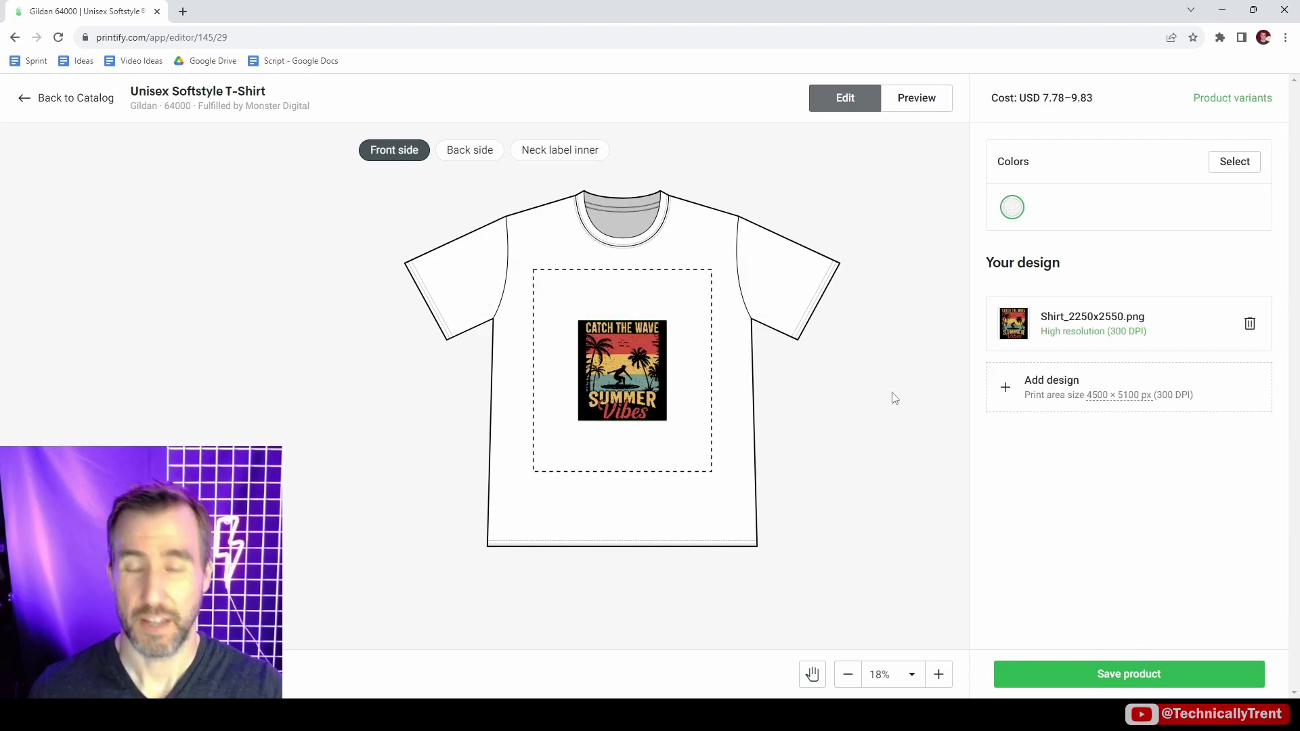
pyautogui.click(637, 368)
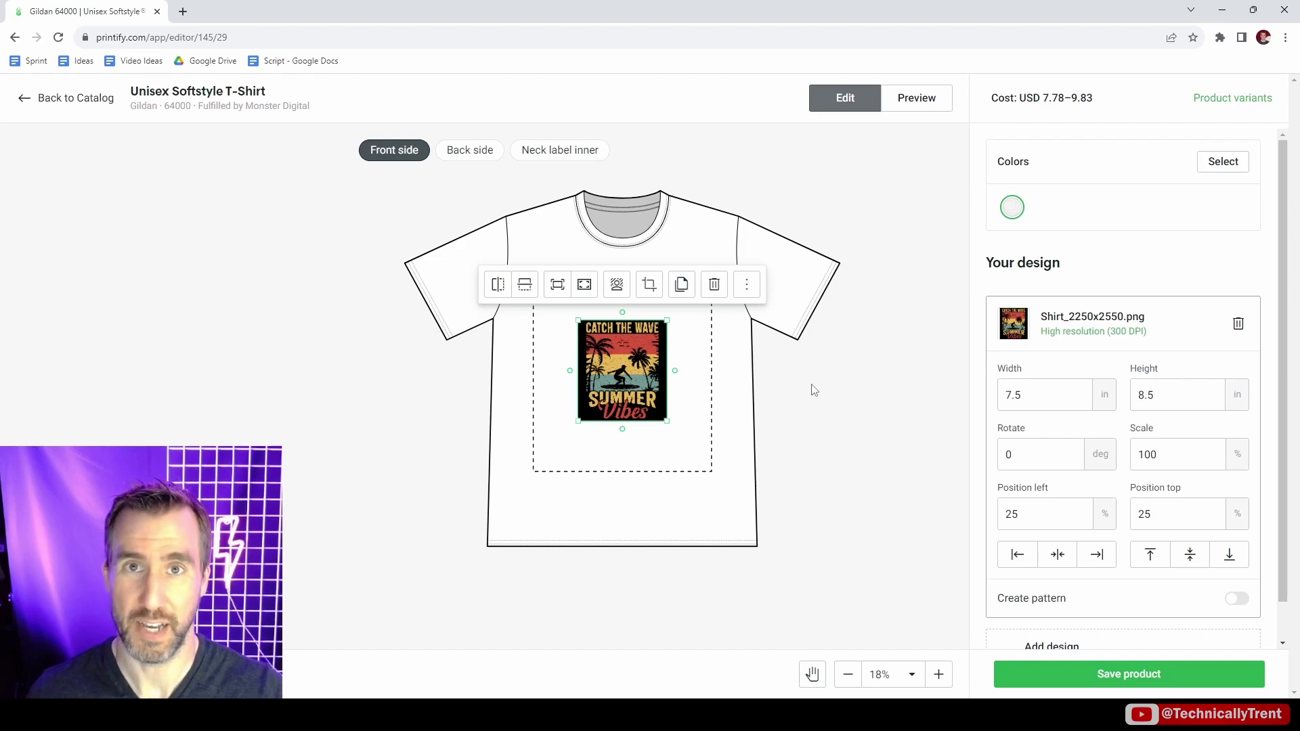
pyautogui.click(585, 283)
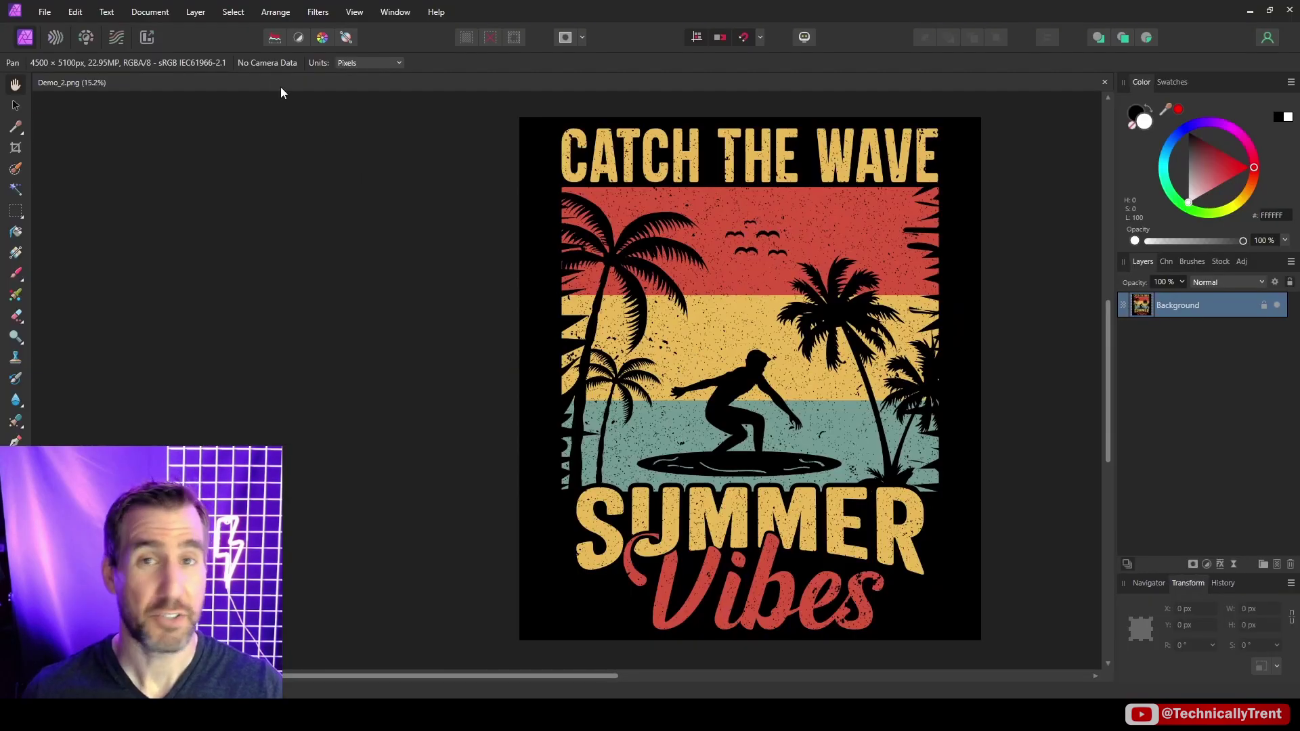
# Switch to Affinity Photo and set up an export of Demo_2.png at double size, 9000 × 10200 px, checking the preset options.
pyautogui.click(45, 11)
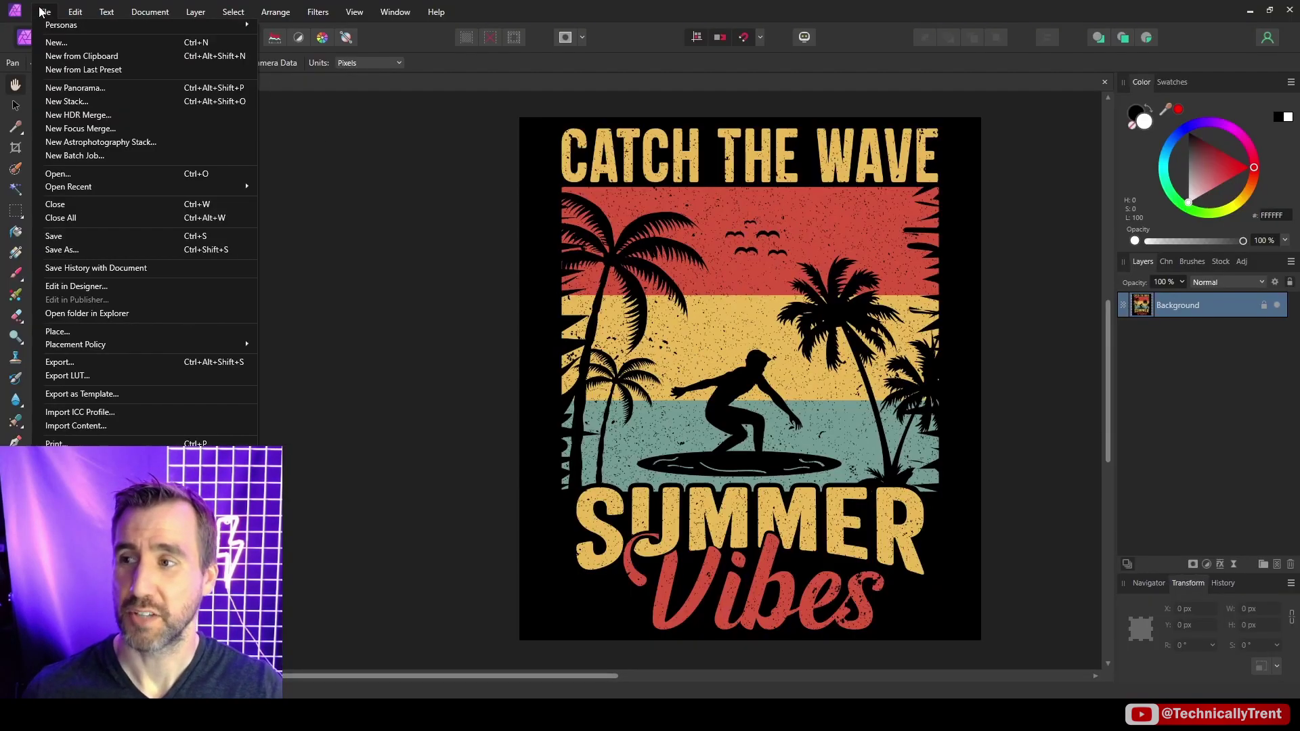
pyautogui.click(148, 362)
pyautogui.click(826, 205)
pyautogui.click(836, 204)
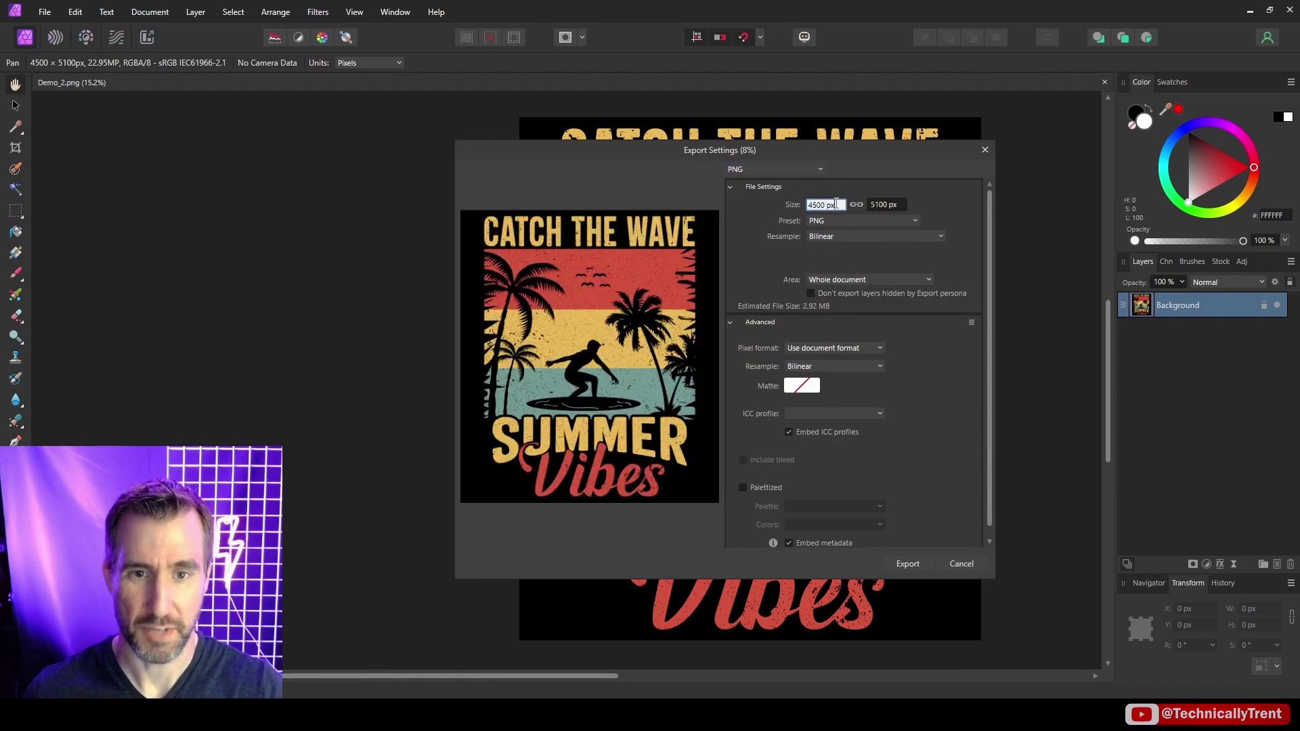
pyautogui.write('*2')
pyautogui.press('Return')
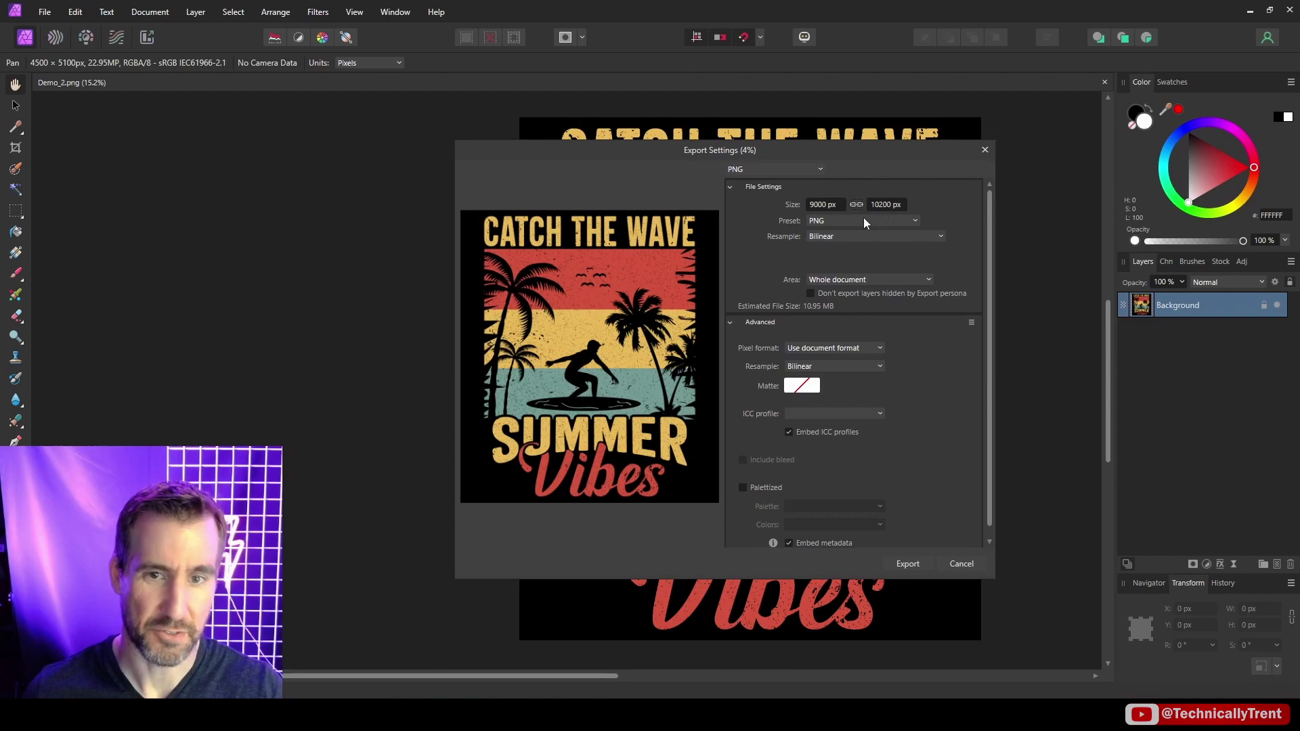
pyautogui.click(863, 220)
pyautogui.click(908, 215)
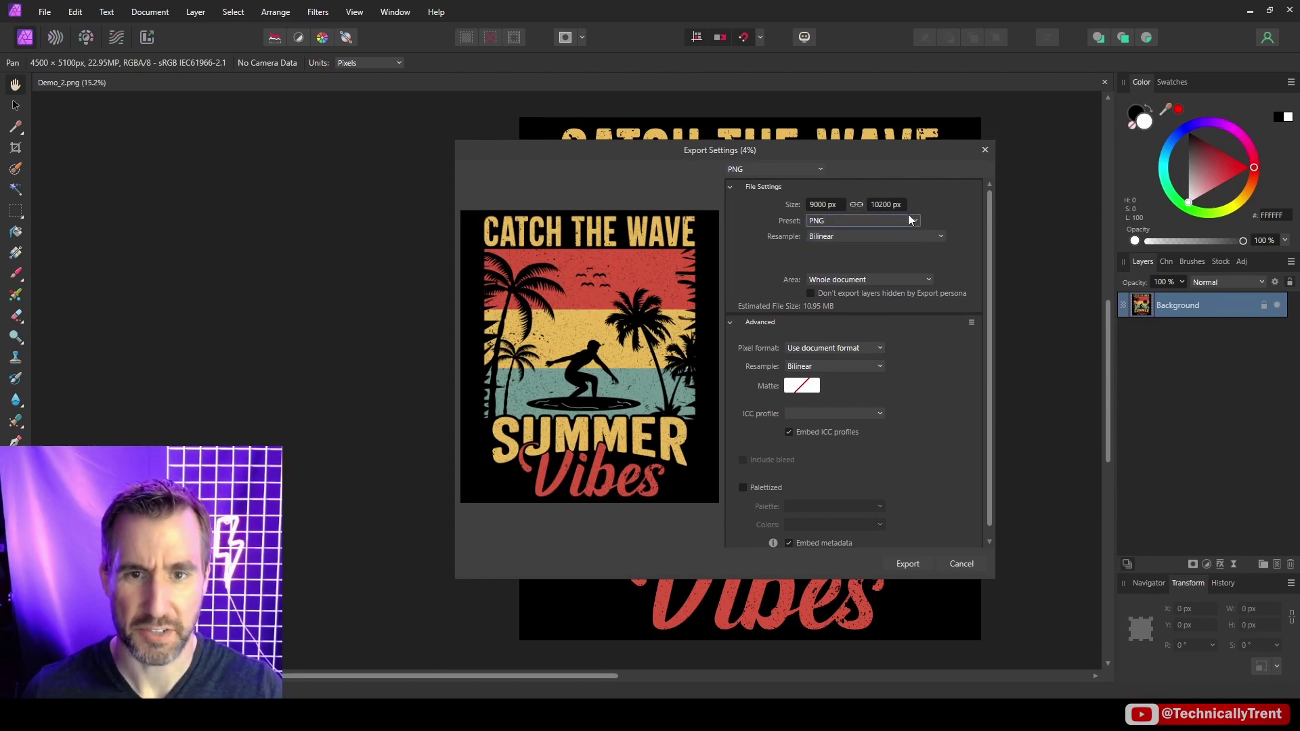
pyautogui.click(901, 220)
pyautogui.click(891, 237)
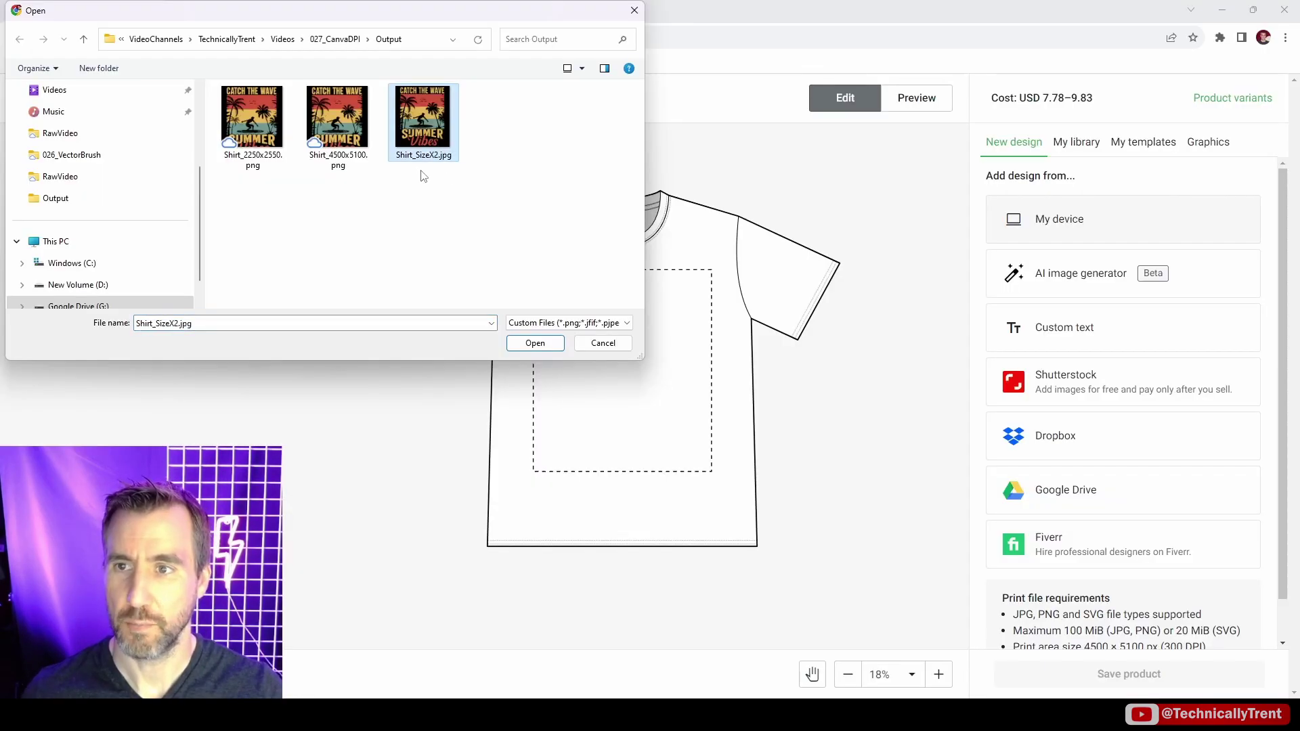
# Upload Shirt_SizeX2.jpg from the device onto the T-shirt's front in Printify.
pyautogui.click(535, 342)
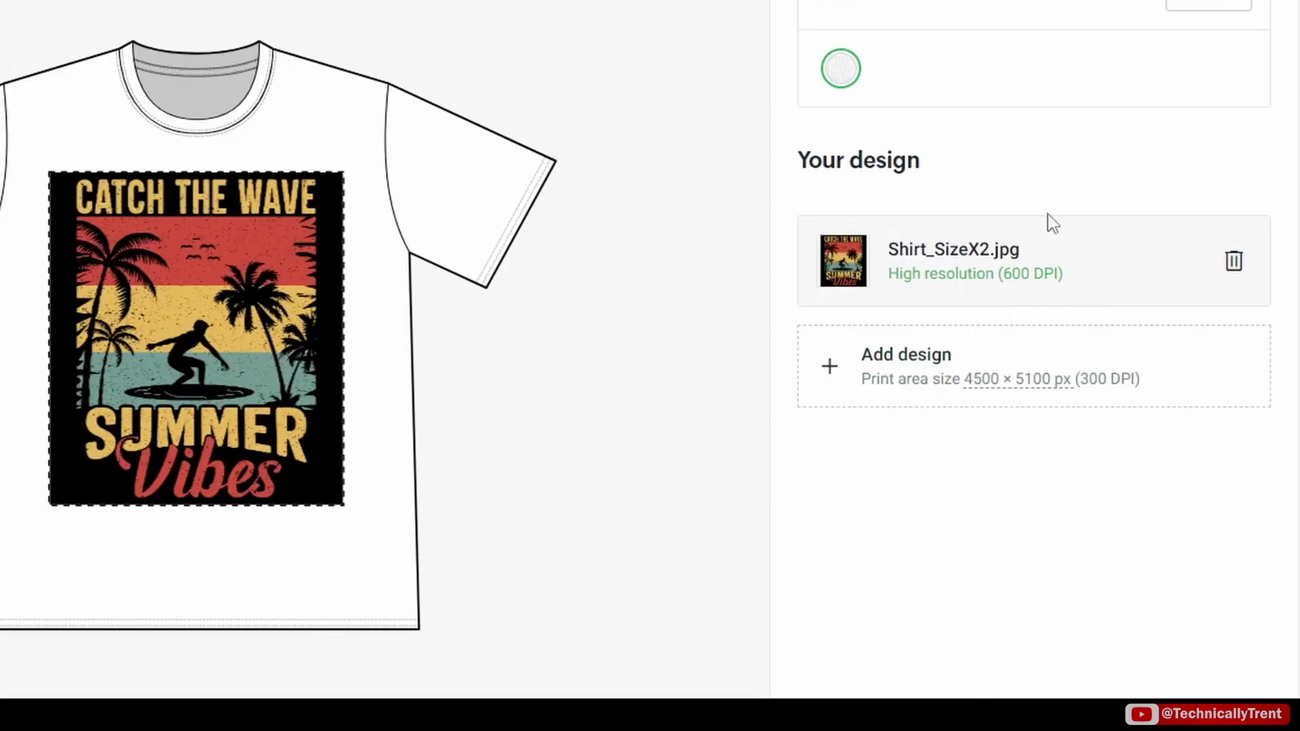
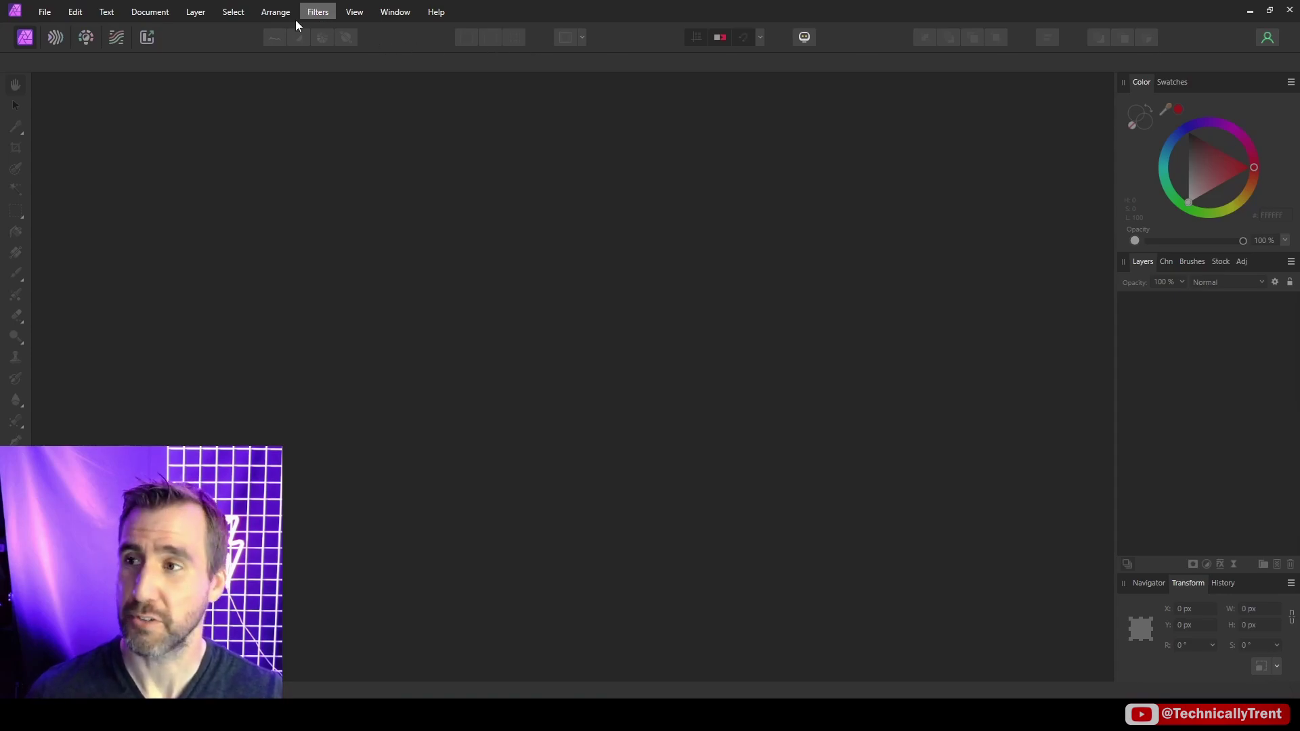
# Switch to Affinity Photo and set up a new document in inches with a page size of 10 × 10 in.
pyautogui.click(43, 15)
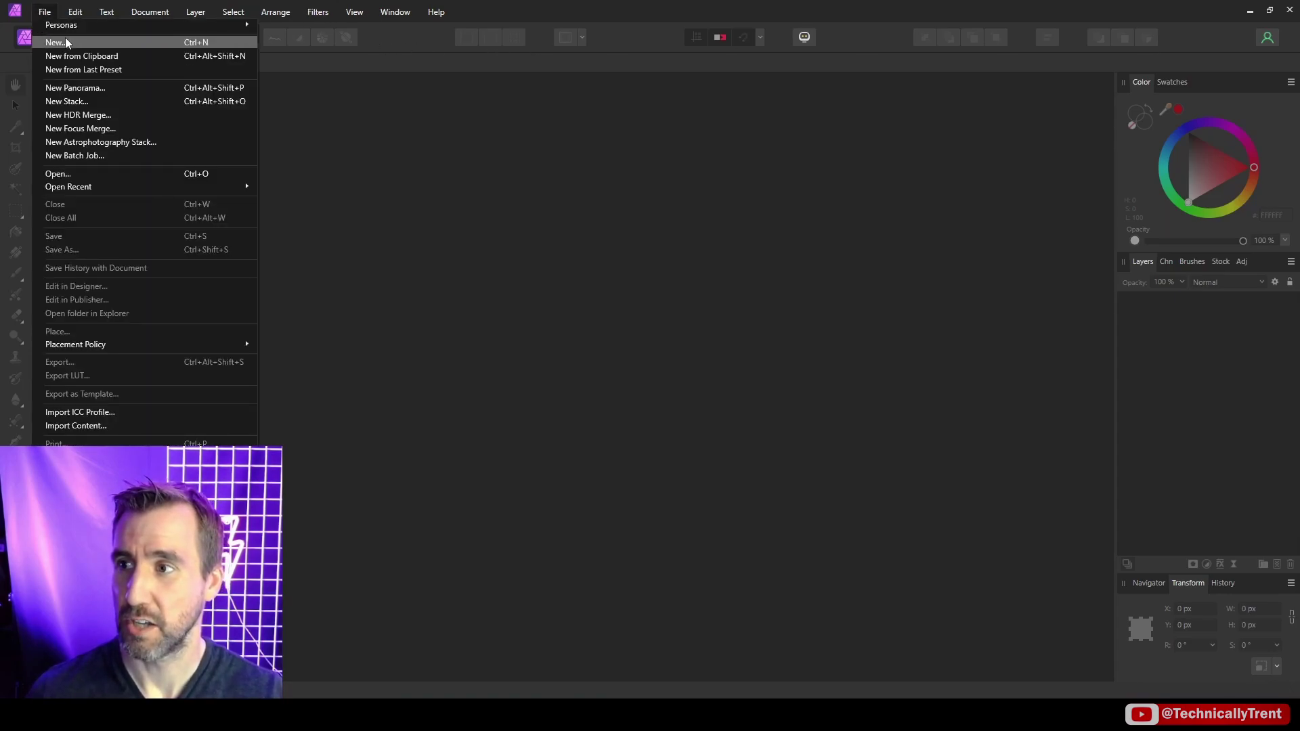
pyautogui.click(65, 38)
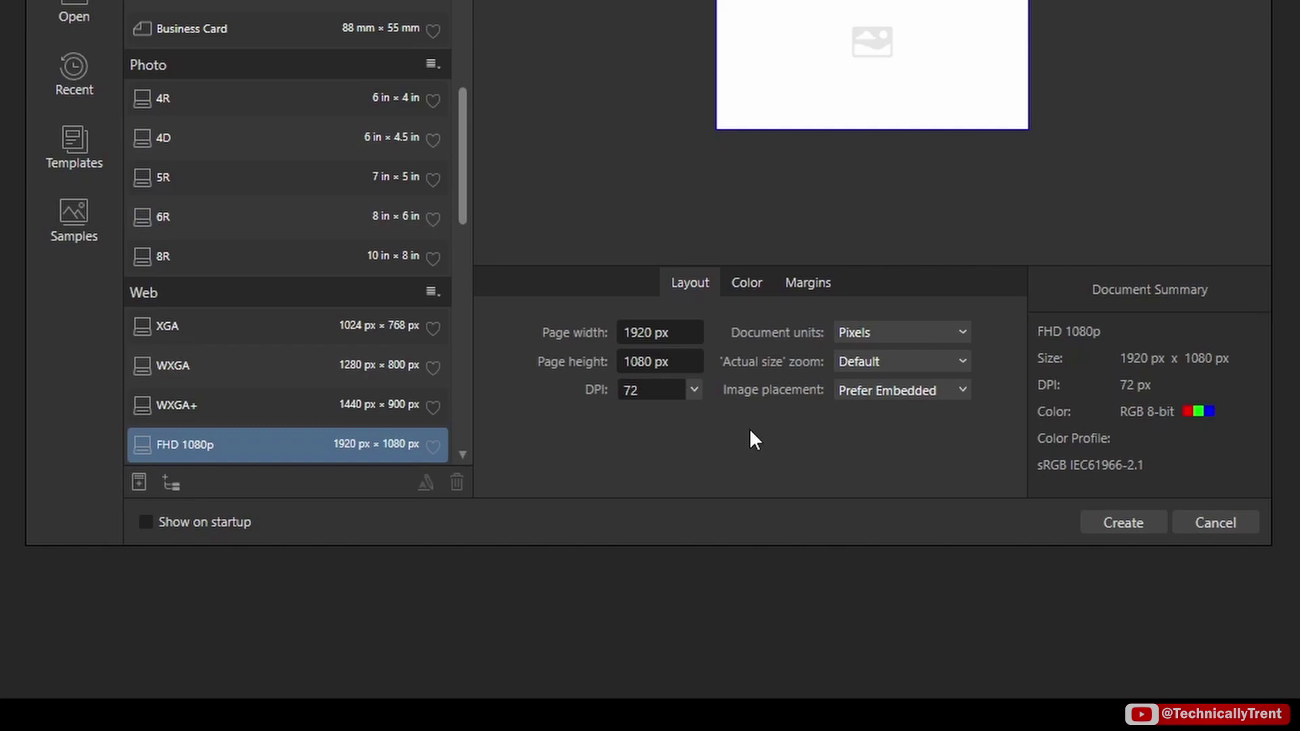
pyautogui.click(877, 333)
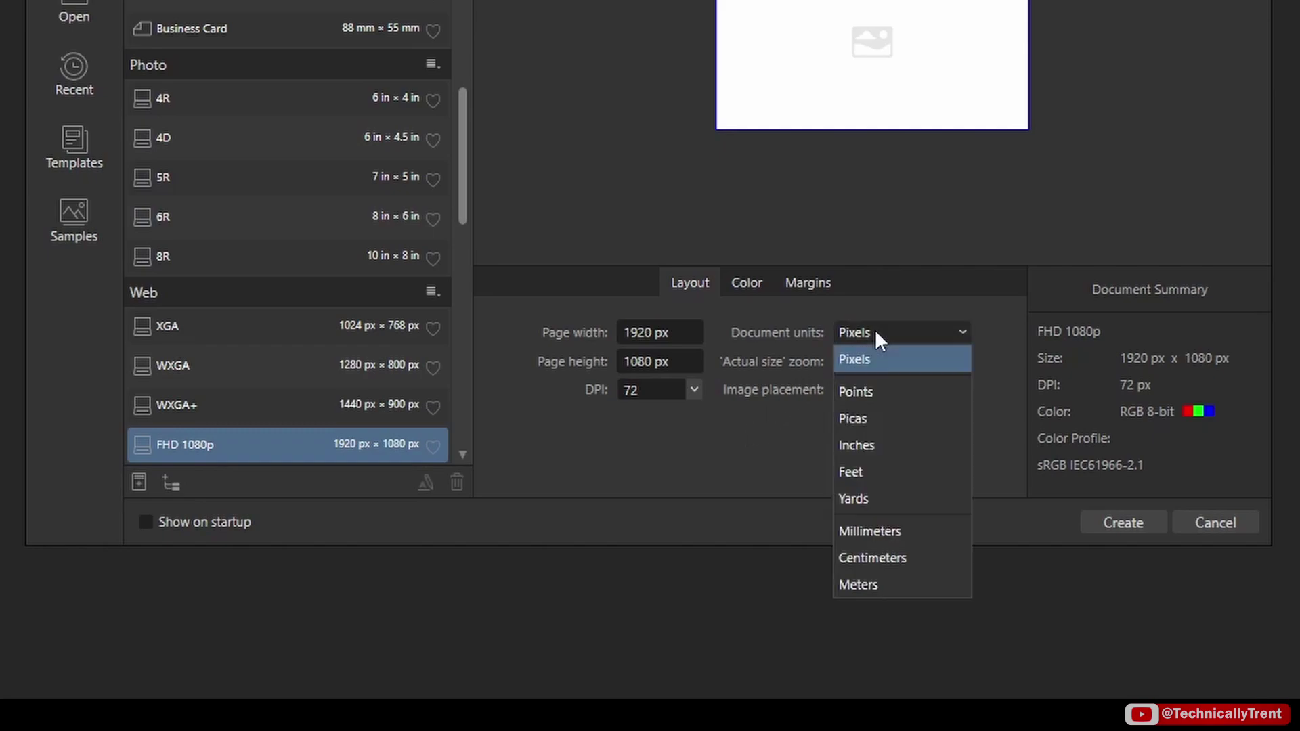
pyautogui.click(880, 444)
pyautogui.click(676, 331)
pyautogui.write('10')
pyautogui.press('Tab')
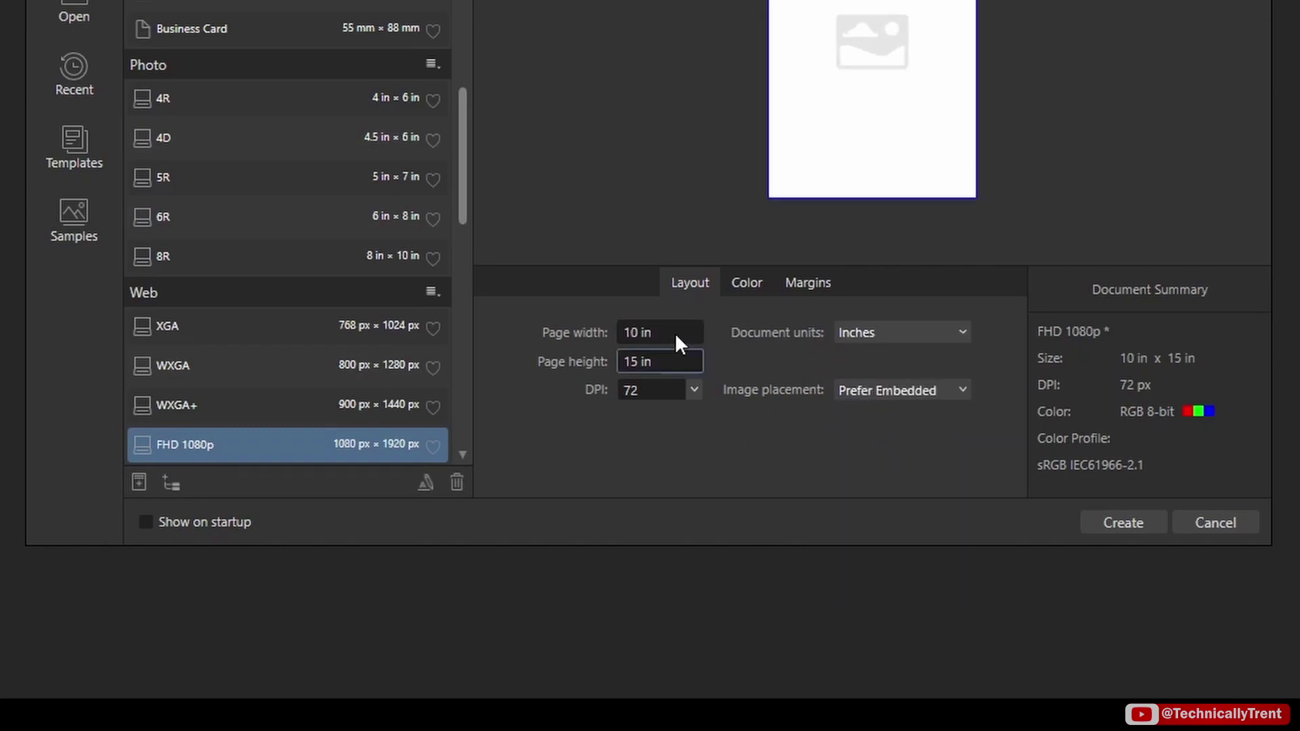
pyautogui.write('10')
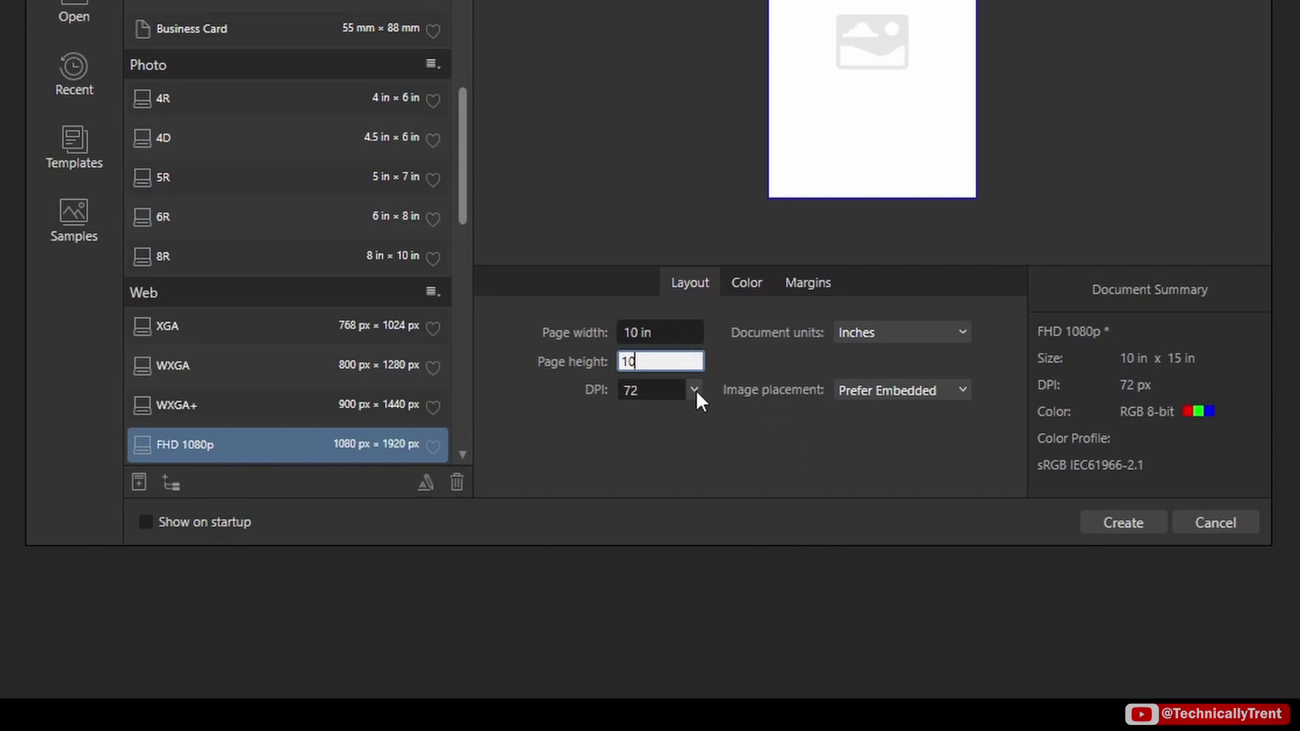
# Set the new document's DPI to 300 and create it.
pyautogui.click(695, 390)
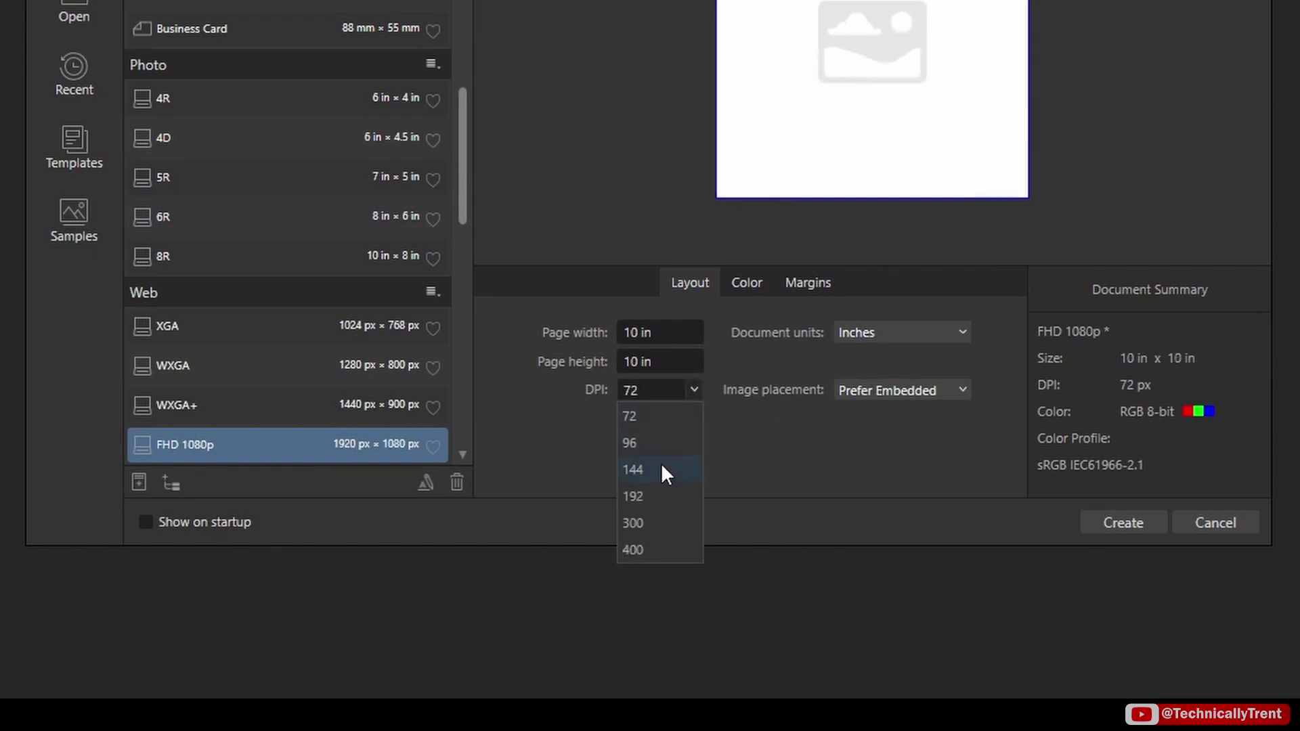
pyautogui.click(655, 523)
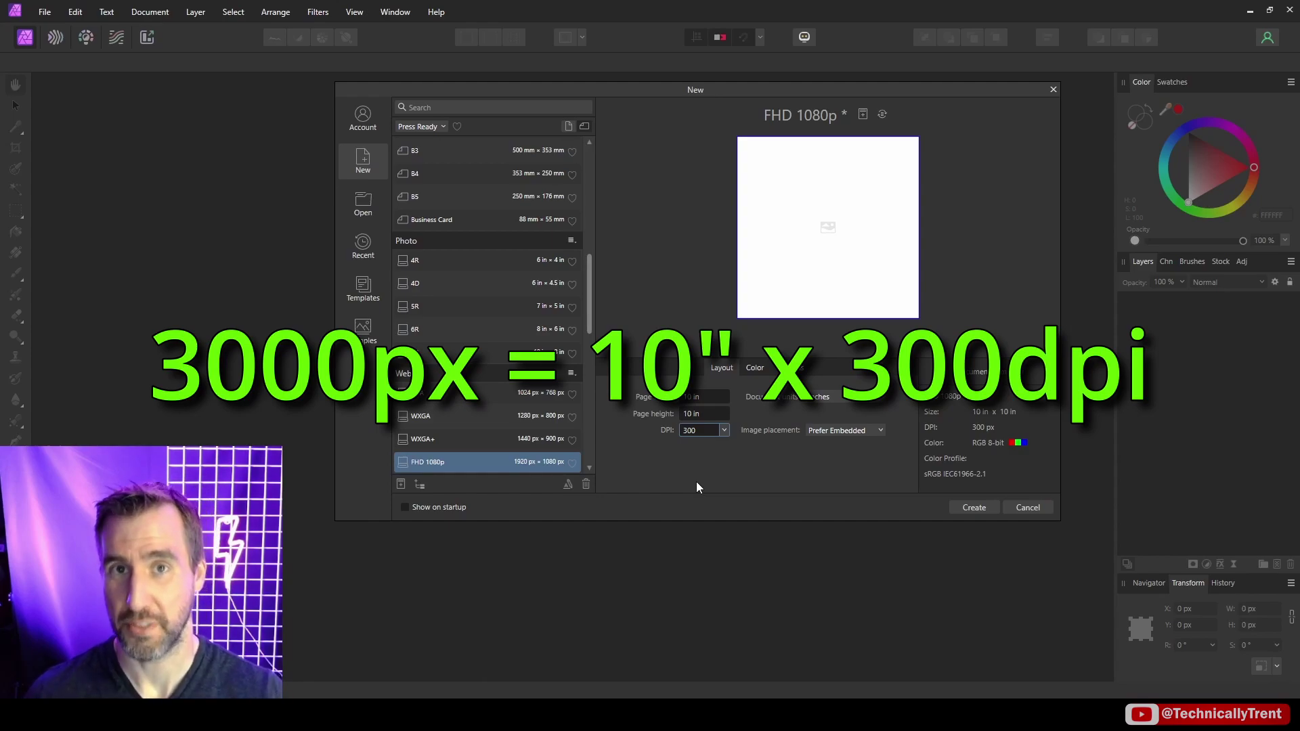
pyautogui.click(973, 506)
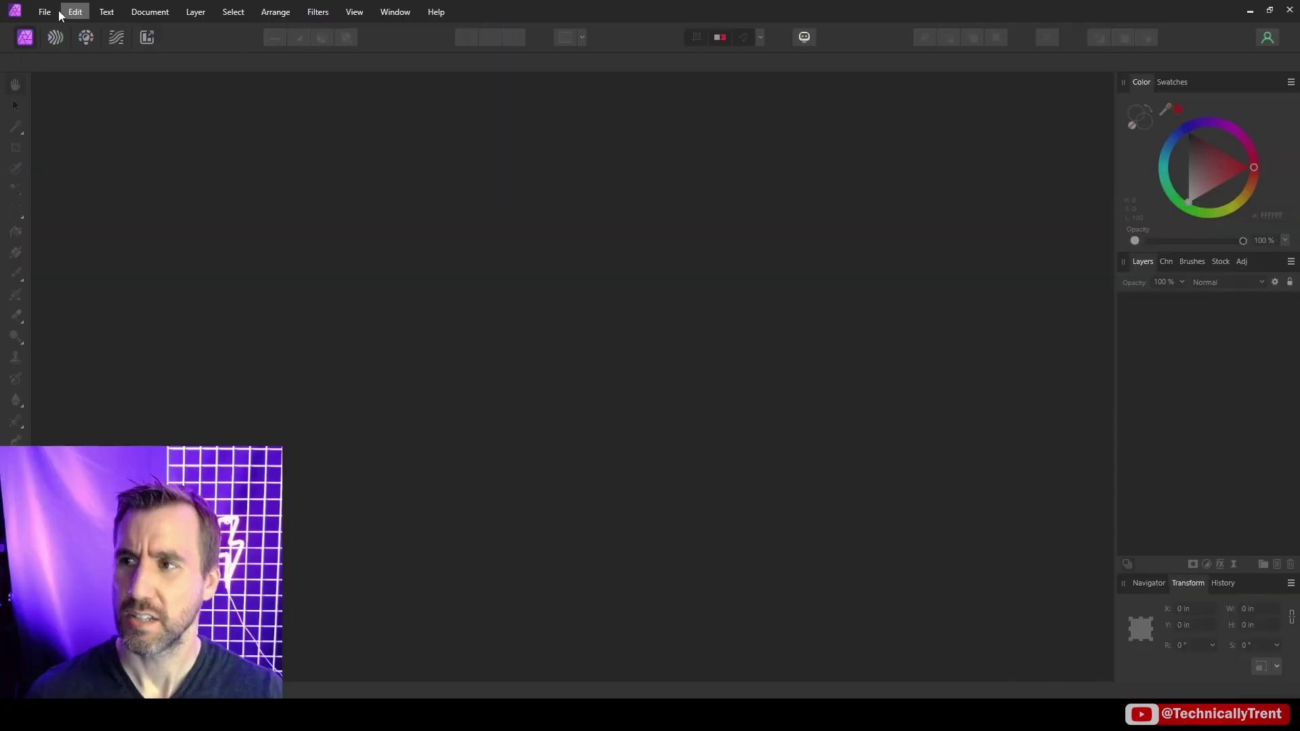
# Create another new document measured in inches, 10 in wide and 10 in high, at 72 DPI.
pyautogui.click(45, 11)
pyautogui.click(63, 42)
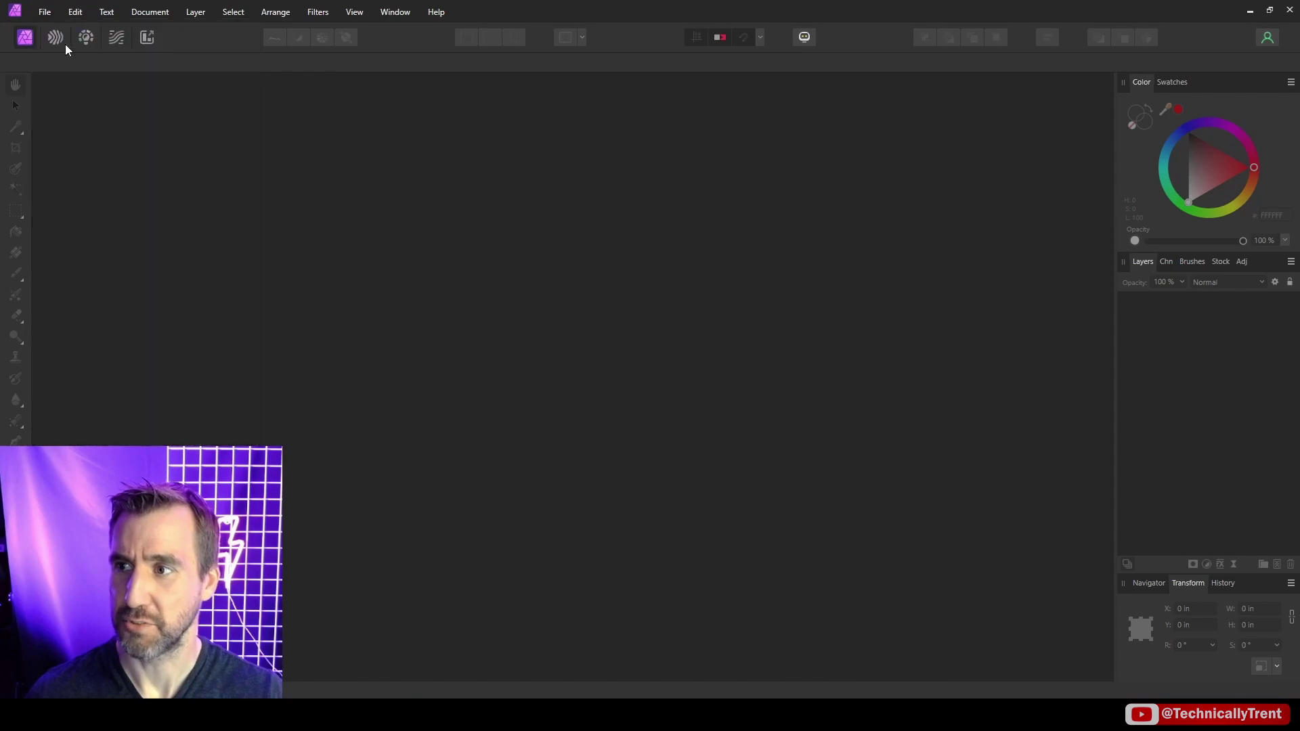
pyautogui.click(792, 445)
pyautogui.click(771, 511)
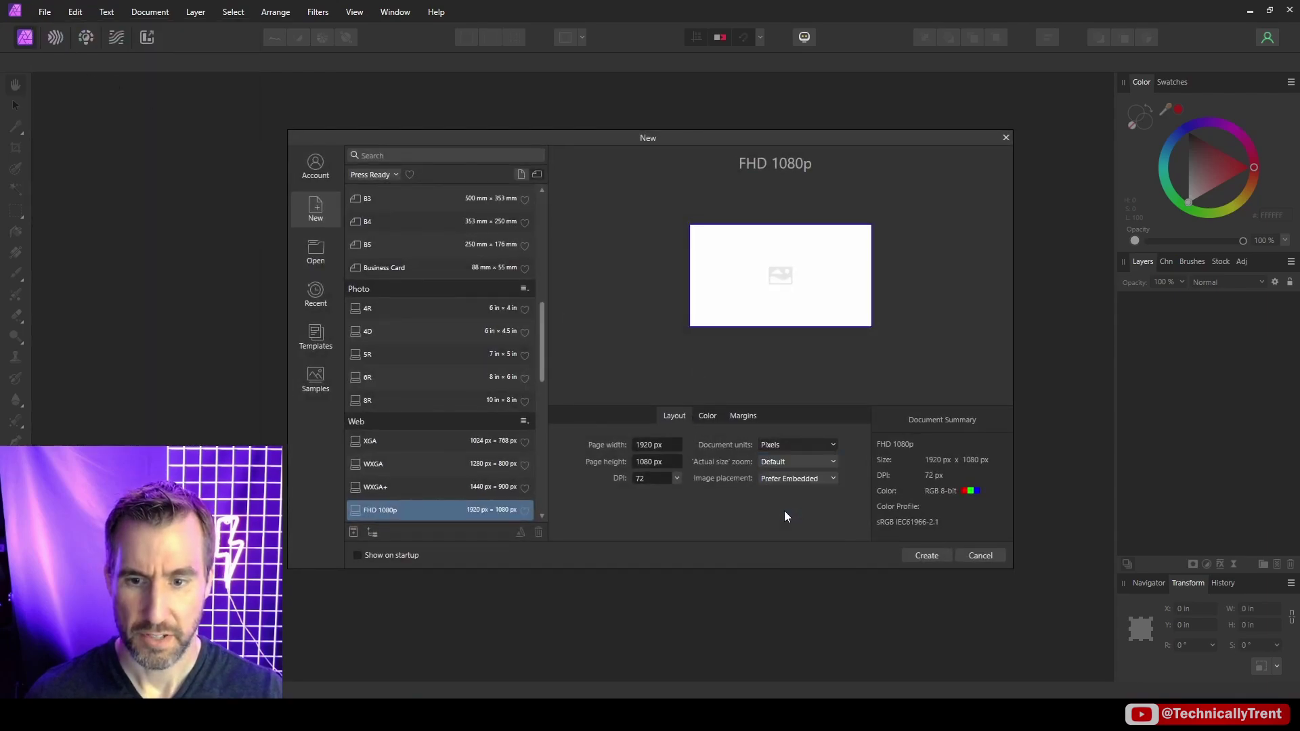
pyautogui.click(650, 445)
pyautogui.write('10')
pyautogui.press('Tab')
pyautogui.write('10')
pyautogui.press('Tab')
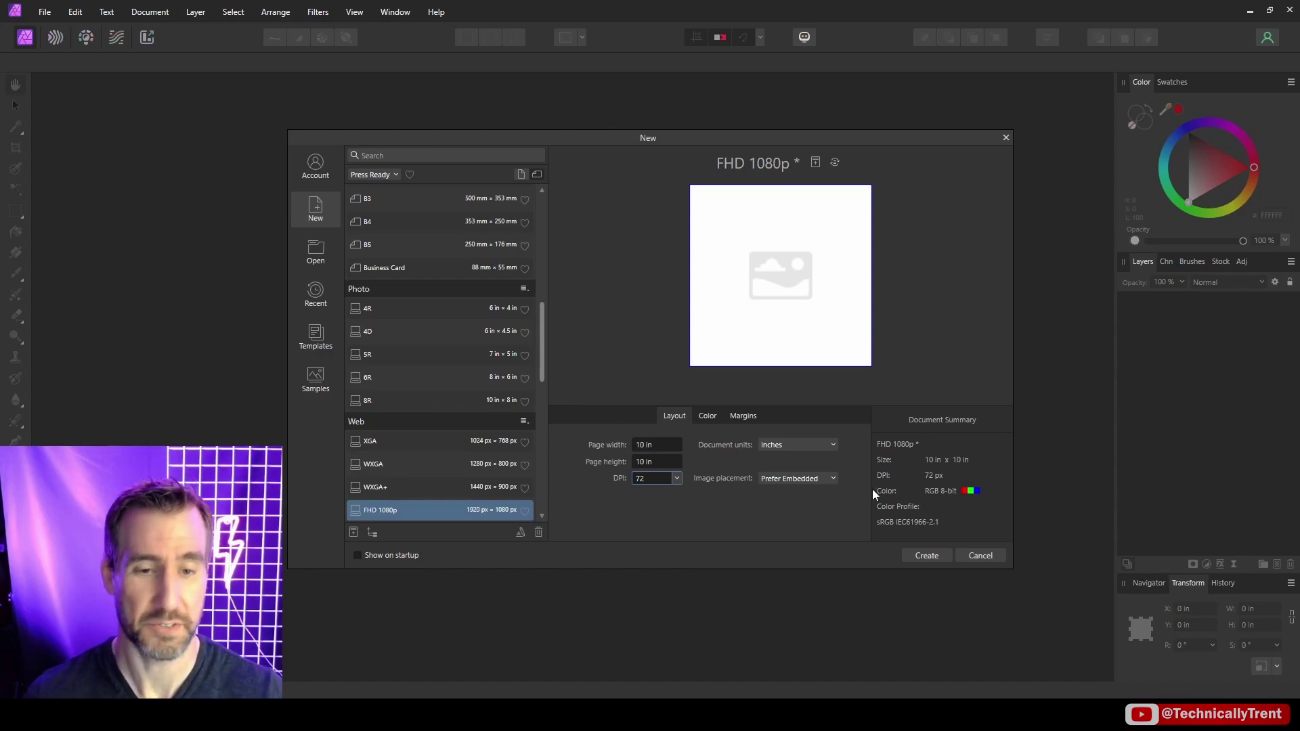
pyautogui.click(937, 555)
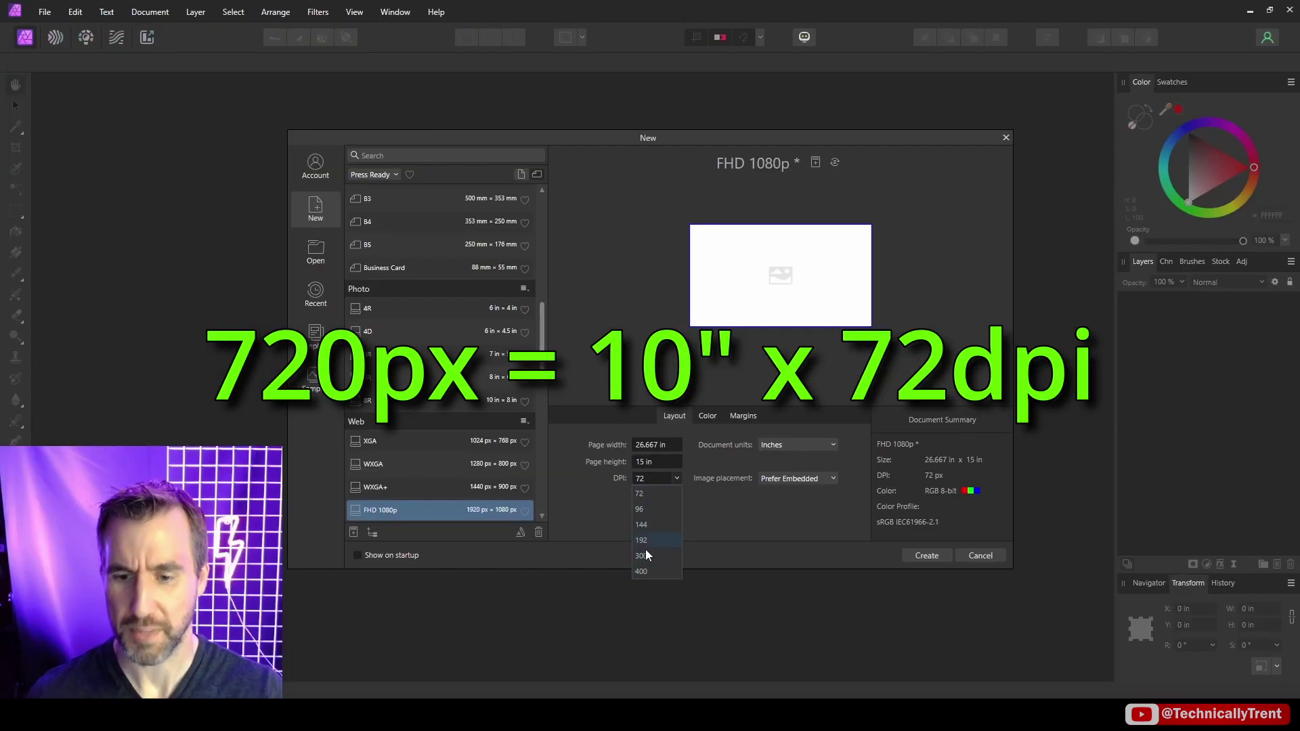
# Switch the new document's units to pixels and create it at 1000 × 1000 px with 72 DPI.
pyautogui.click(716, 523)
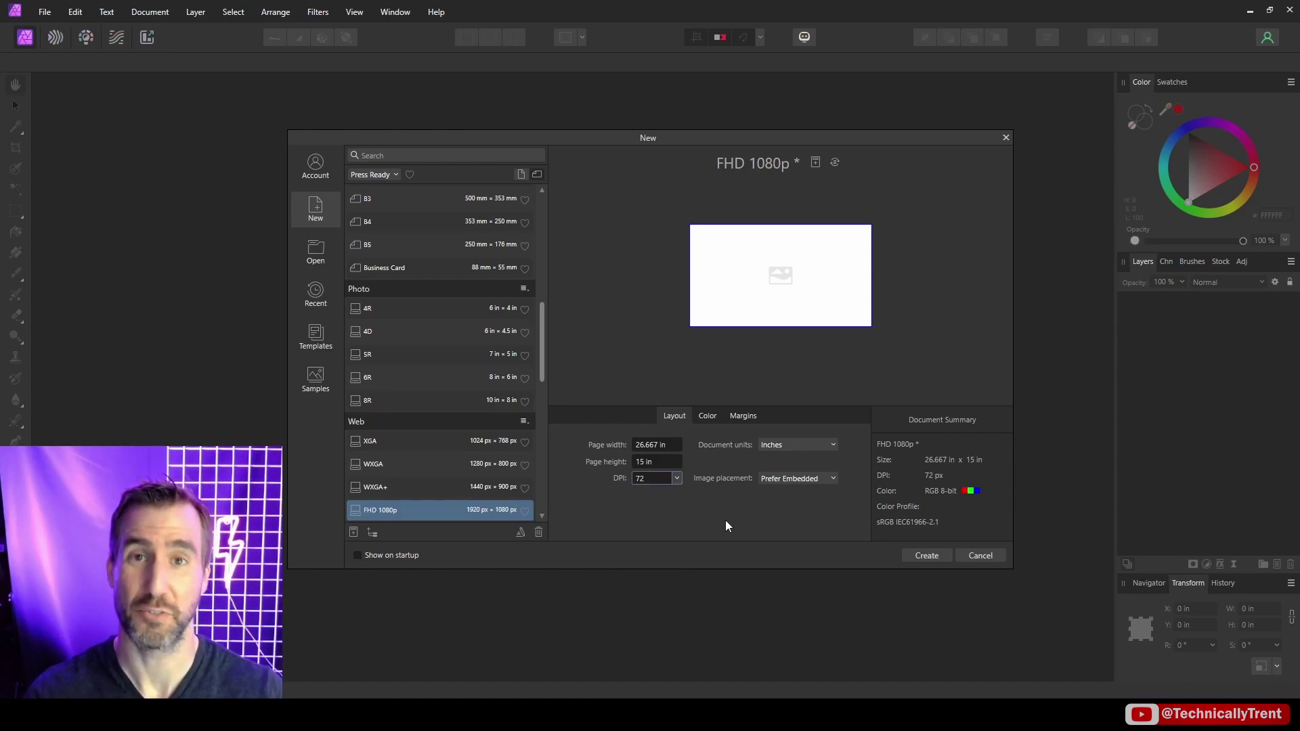
pyautogui.click(786, 444)
pyautogui.click(775, 460)
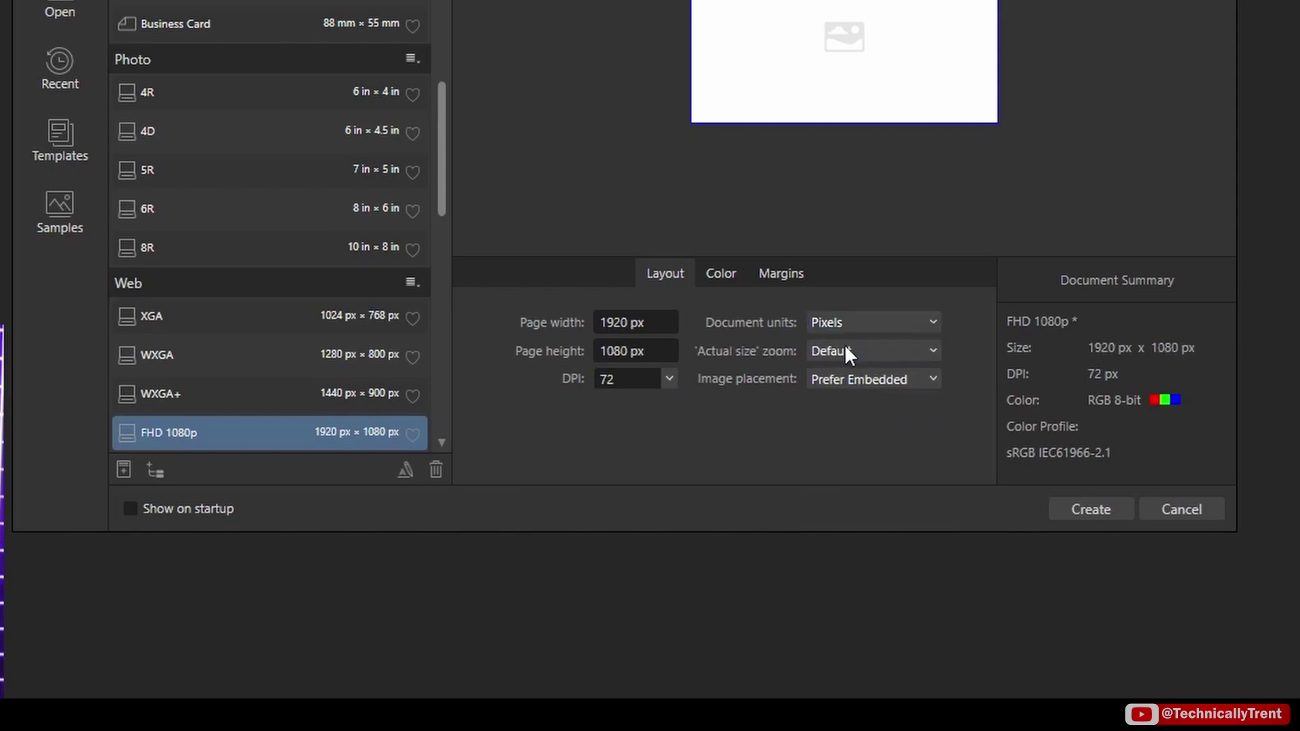
pyautogui.hotkey('shift', 'Tab')
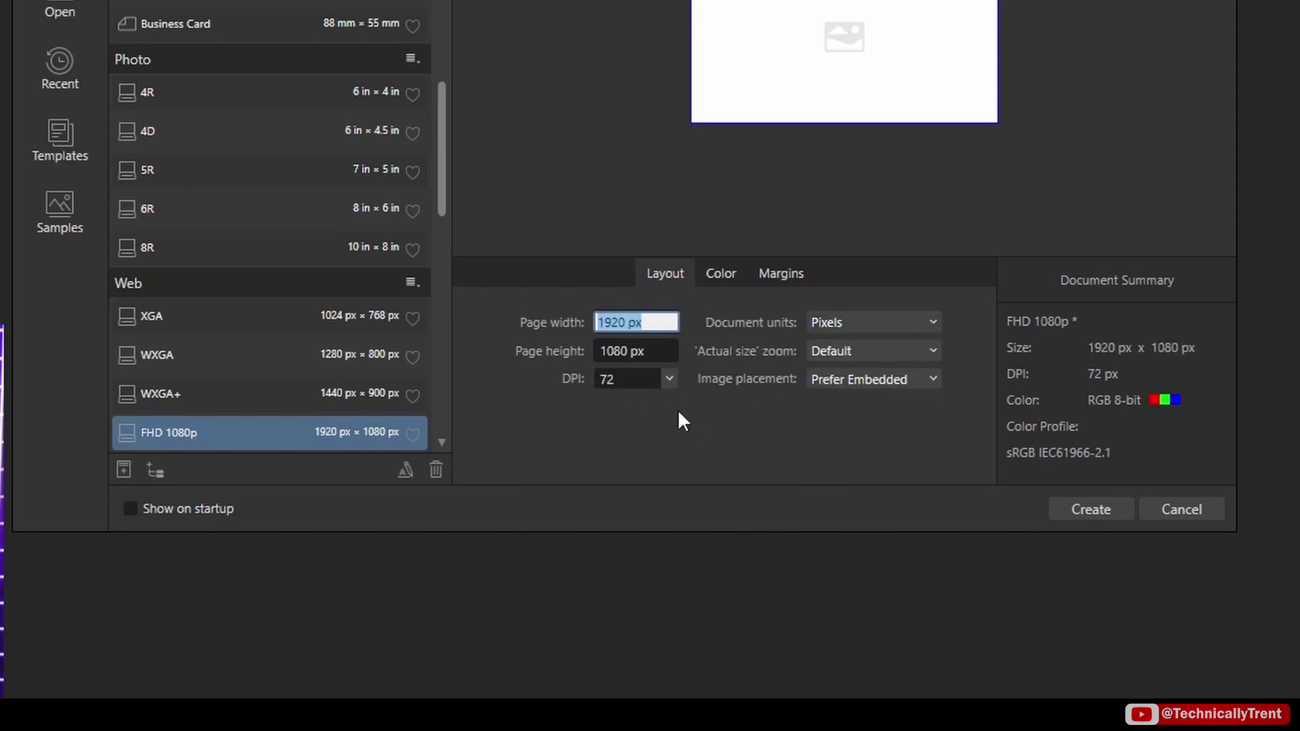
pyautogui.write('1000')
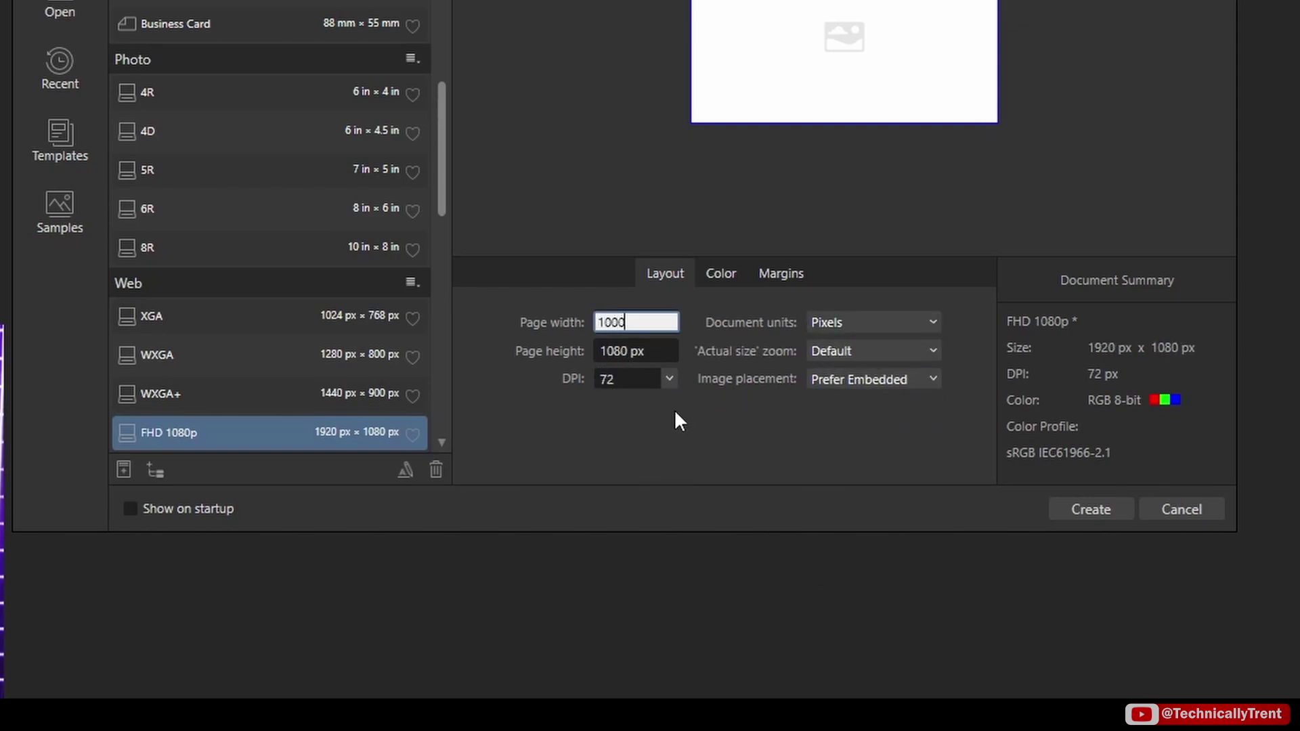
pyautogui.press('Tab')
pyautogui.write('1000')
pyautogui.click(669, 377)
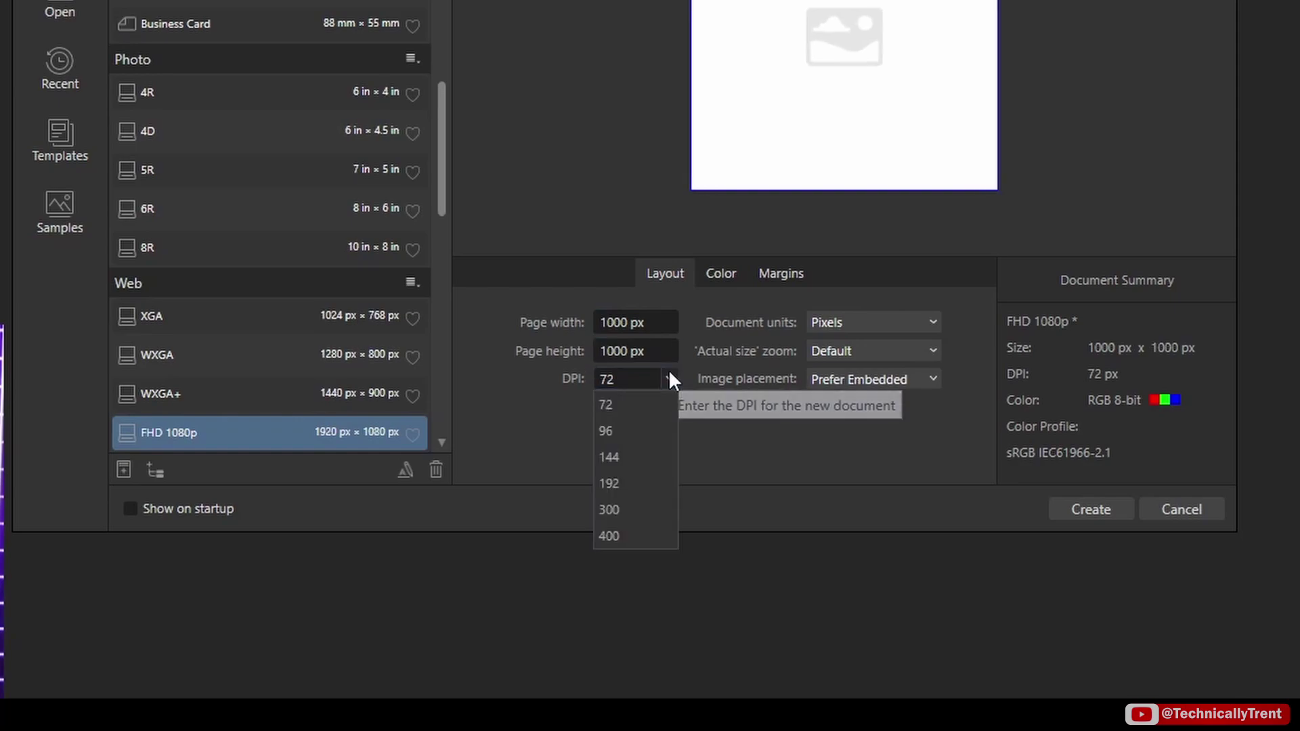
pyautogui.click(750, 441)
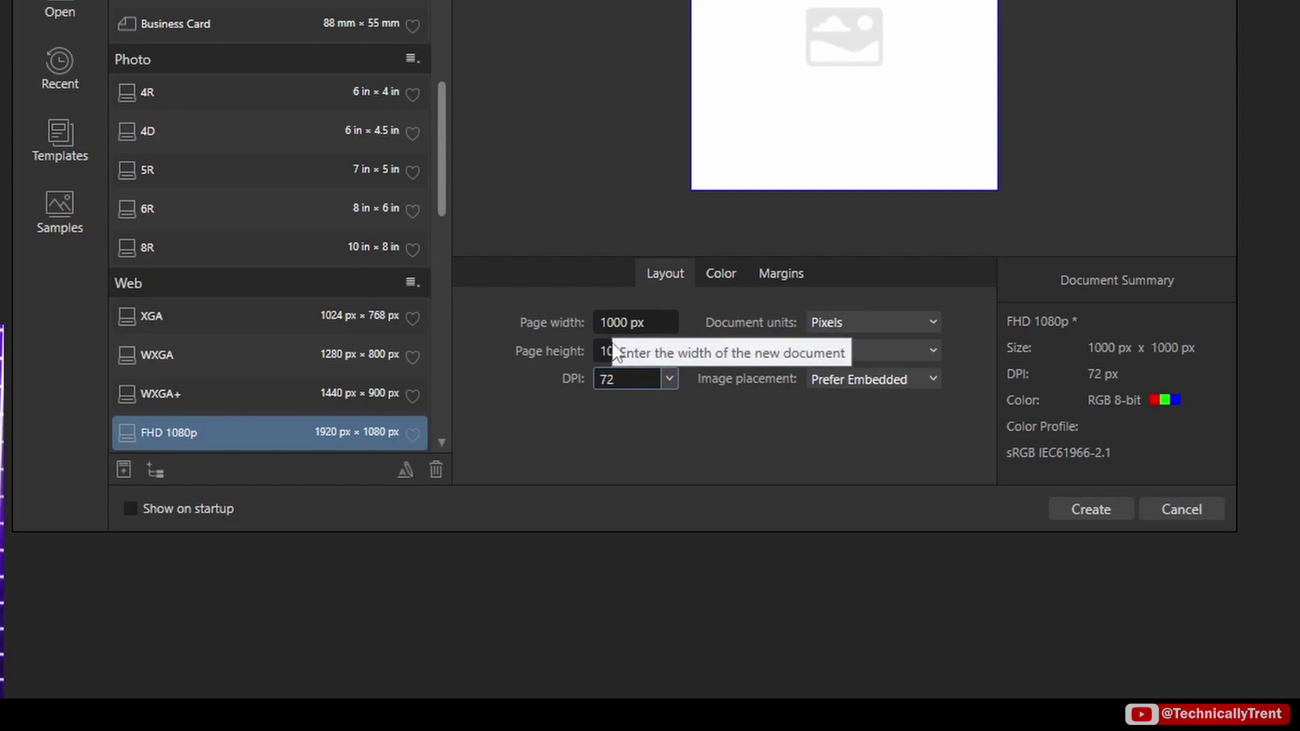
pyautogui.click(1092, 515)
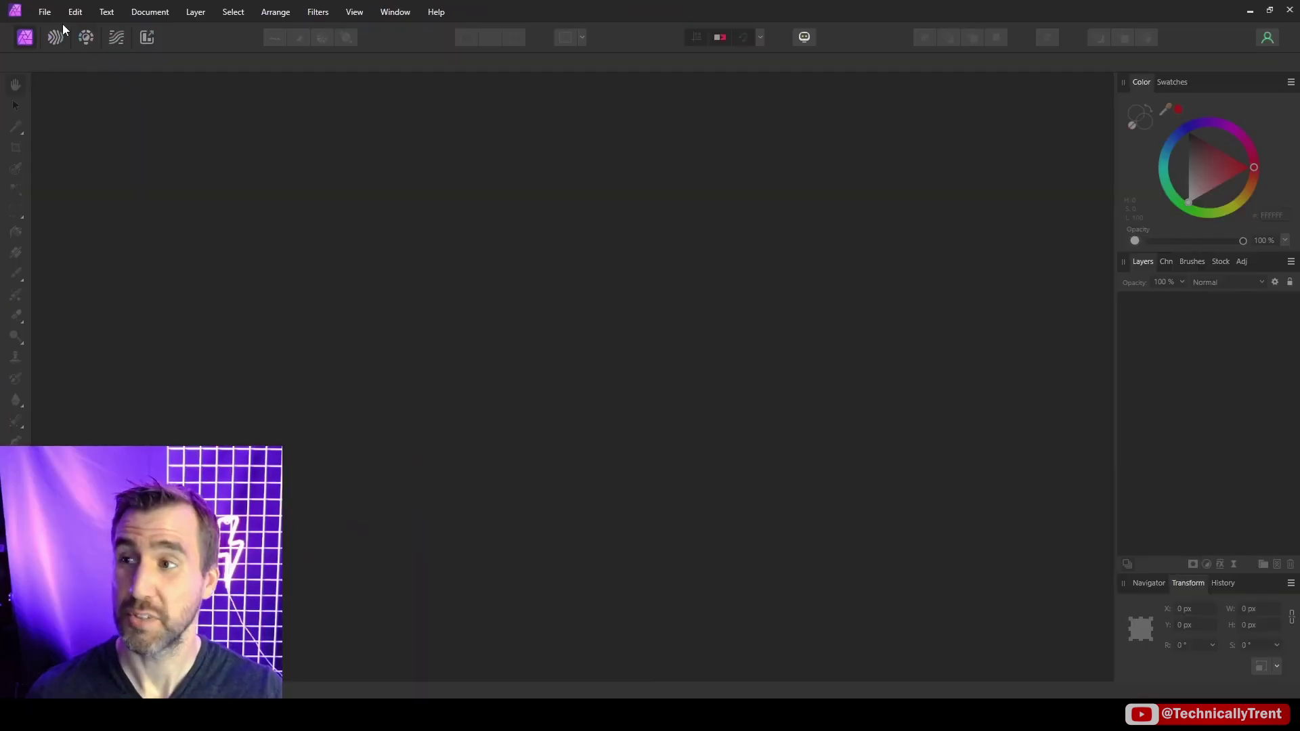
# Create a second 1000 × 1000 px document, this one at 300 DPI.
pyautogui.click(45, 12)
pyautogui.click(61, 42)
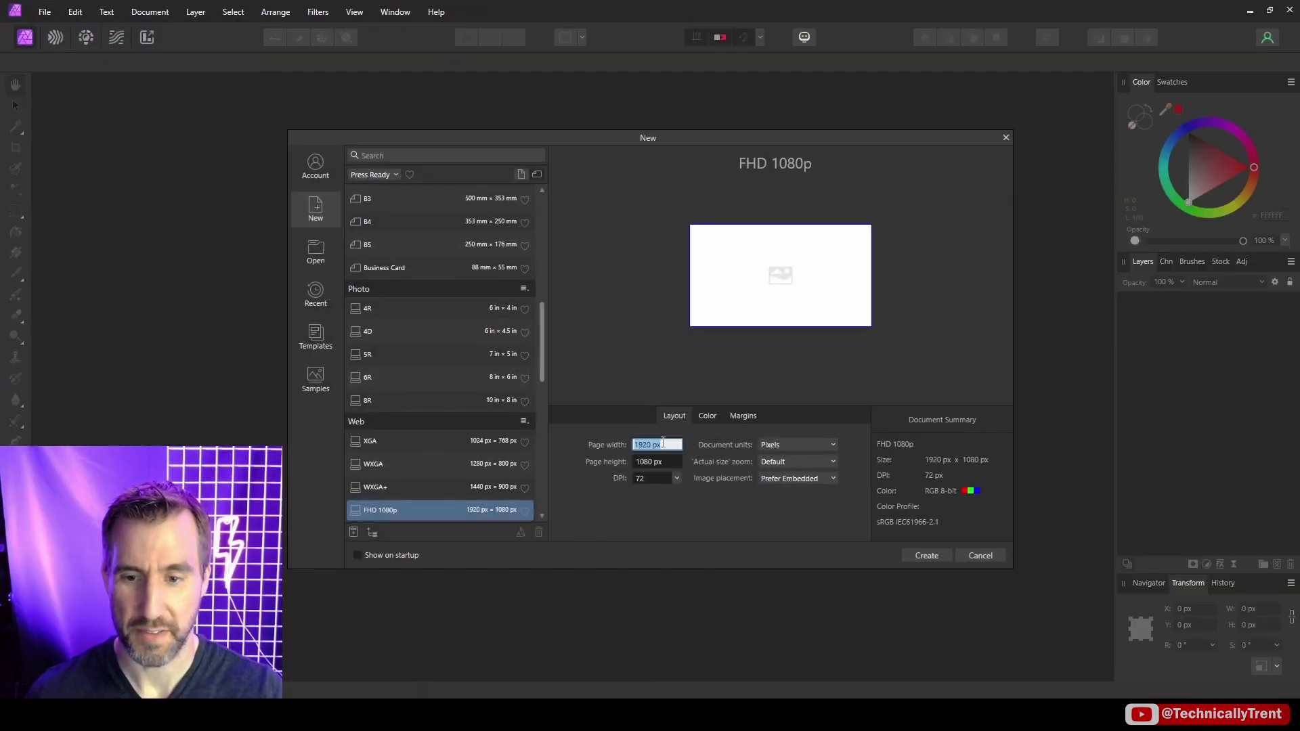
pyautogui.write('1000')
pyautogui.press('Tab')
pyautogui.write('1000')
pyautogui.press('Tab')
pyautogui.click(676, 478)
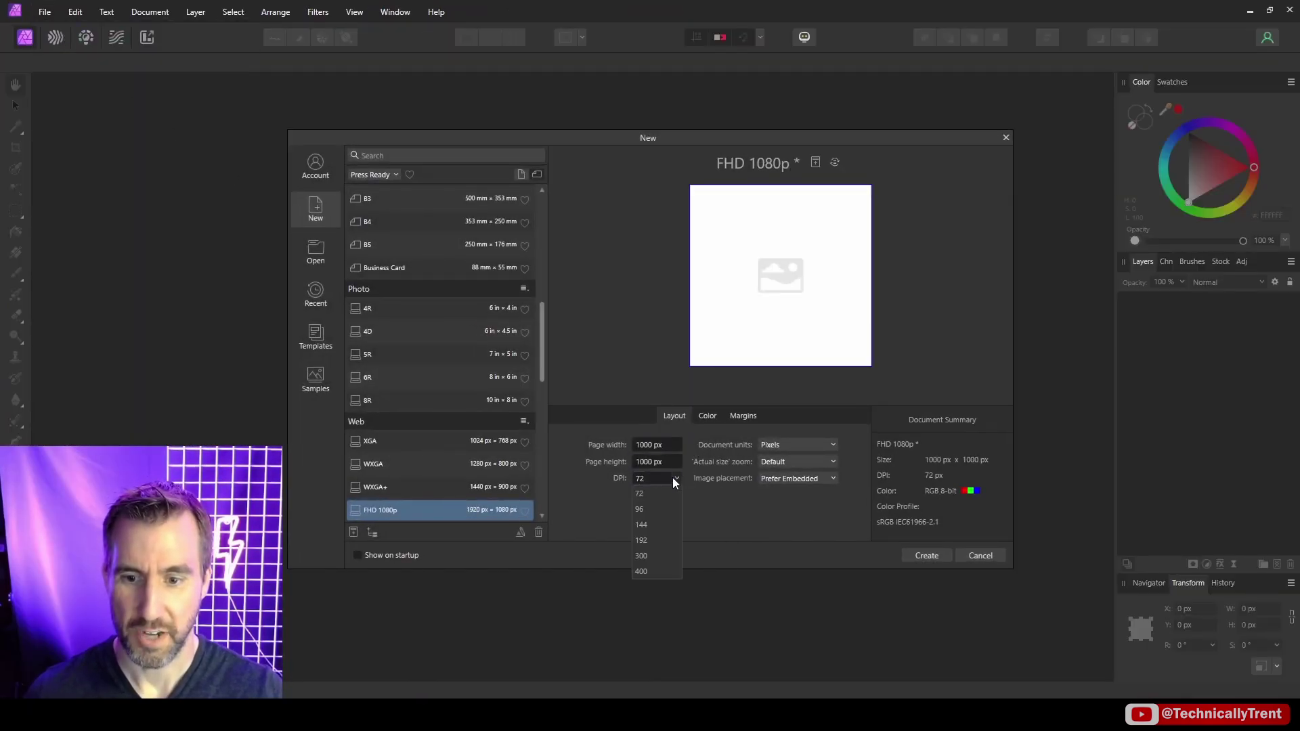
pyautogui.click(656, 553)
pyautogui.click(934, 560)
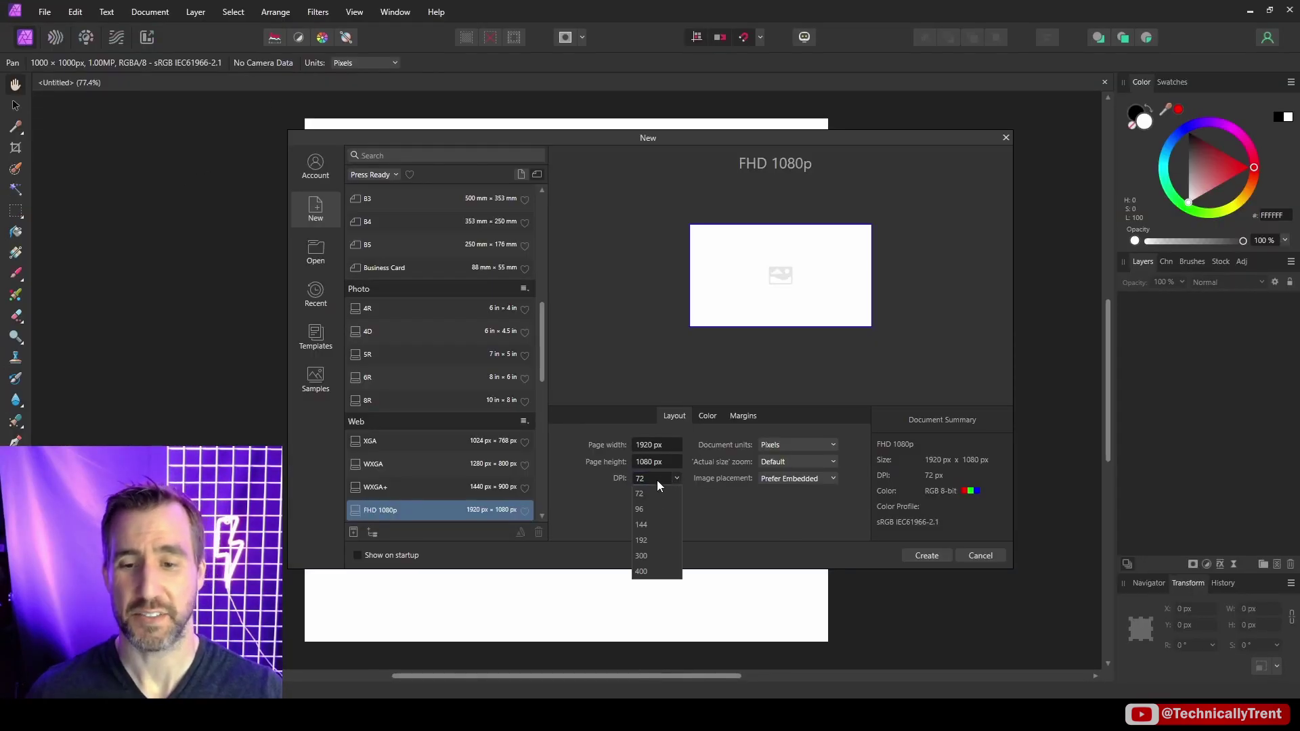
# Examine the DPI and document unit options for a new document.
pyautogui.click(737, 519)
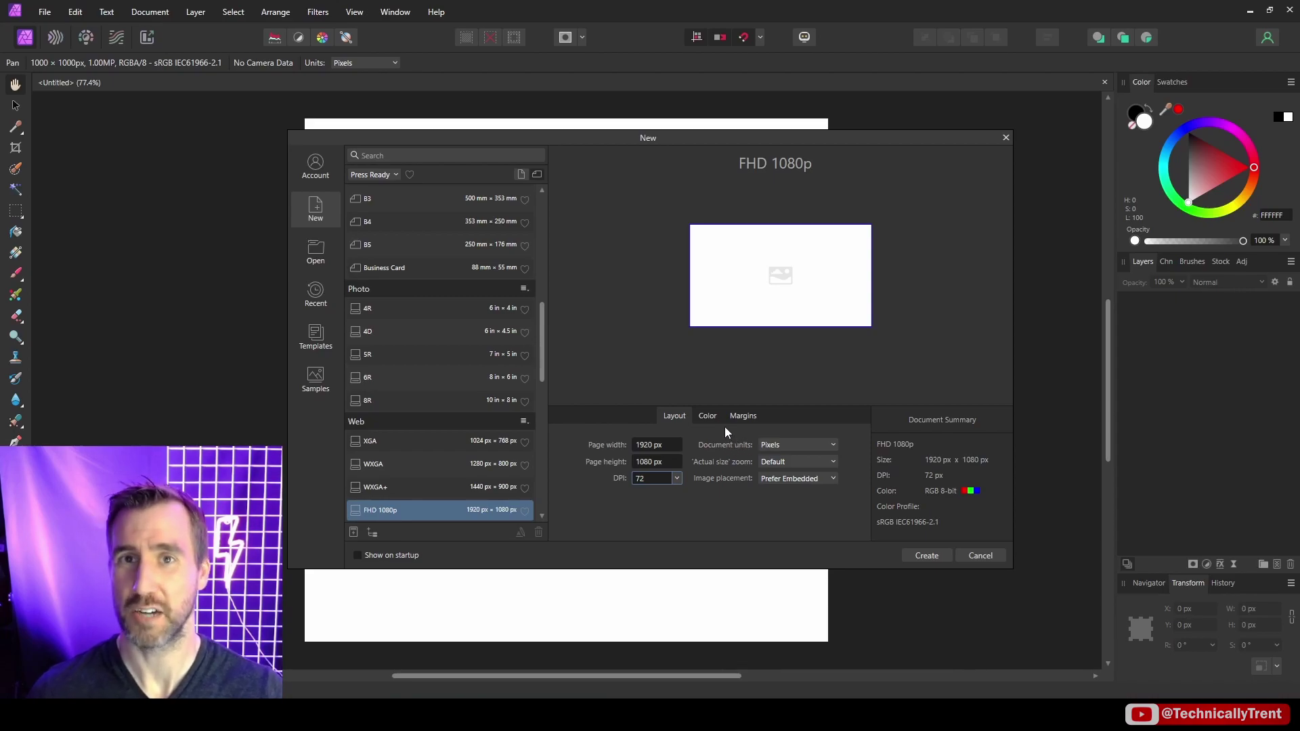
pyautogui.click(675, 483)
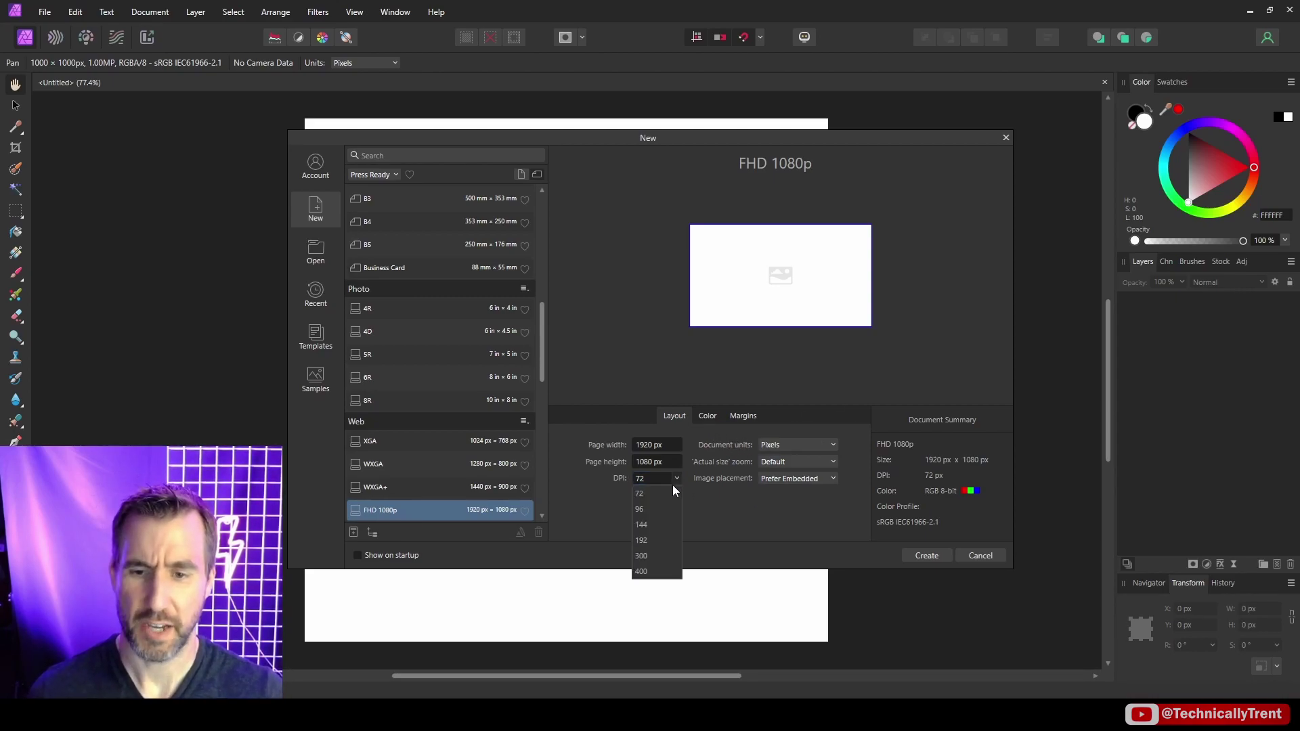
pyautogui.click(828, 444)
pyautogui.click(827, 444)
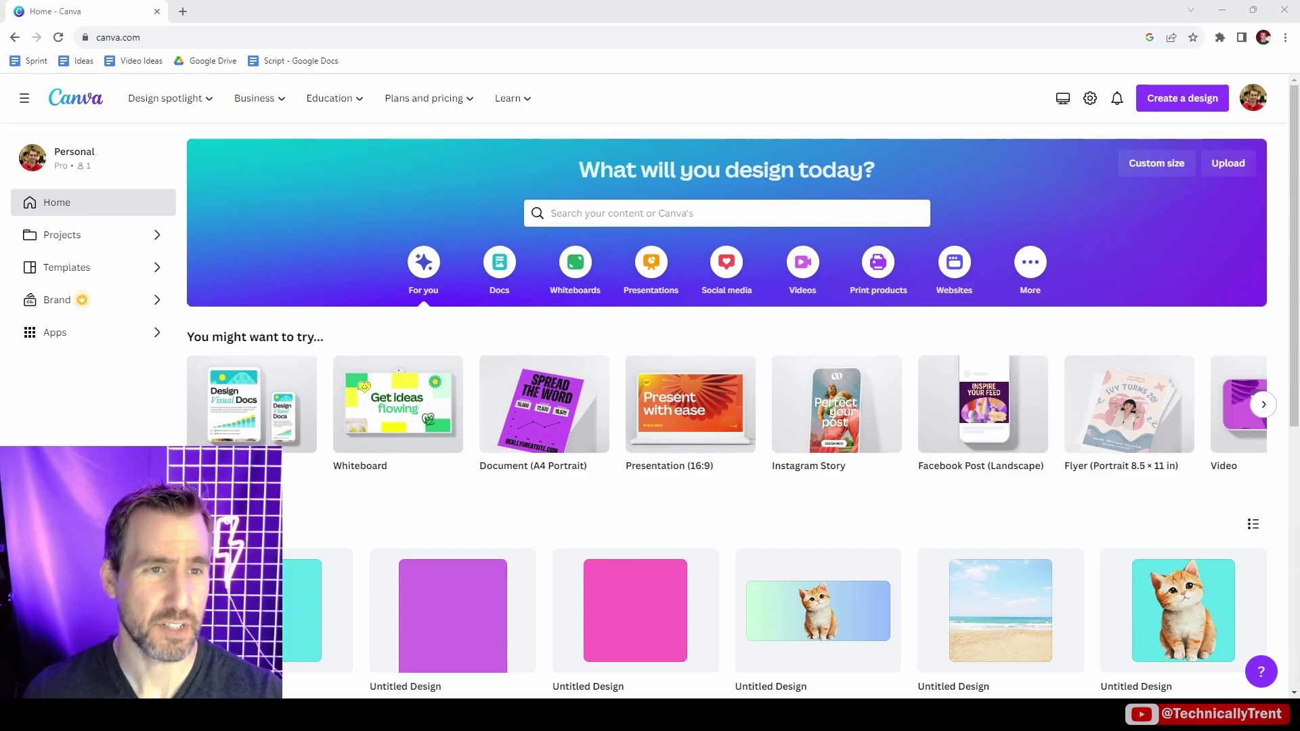
# Switch to Canva and try a custom design size of 10000 × 10000 px.
pyautogui.click(1185, 108)
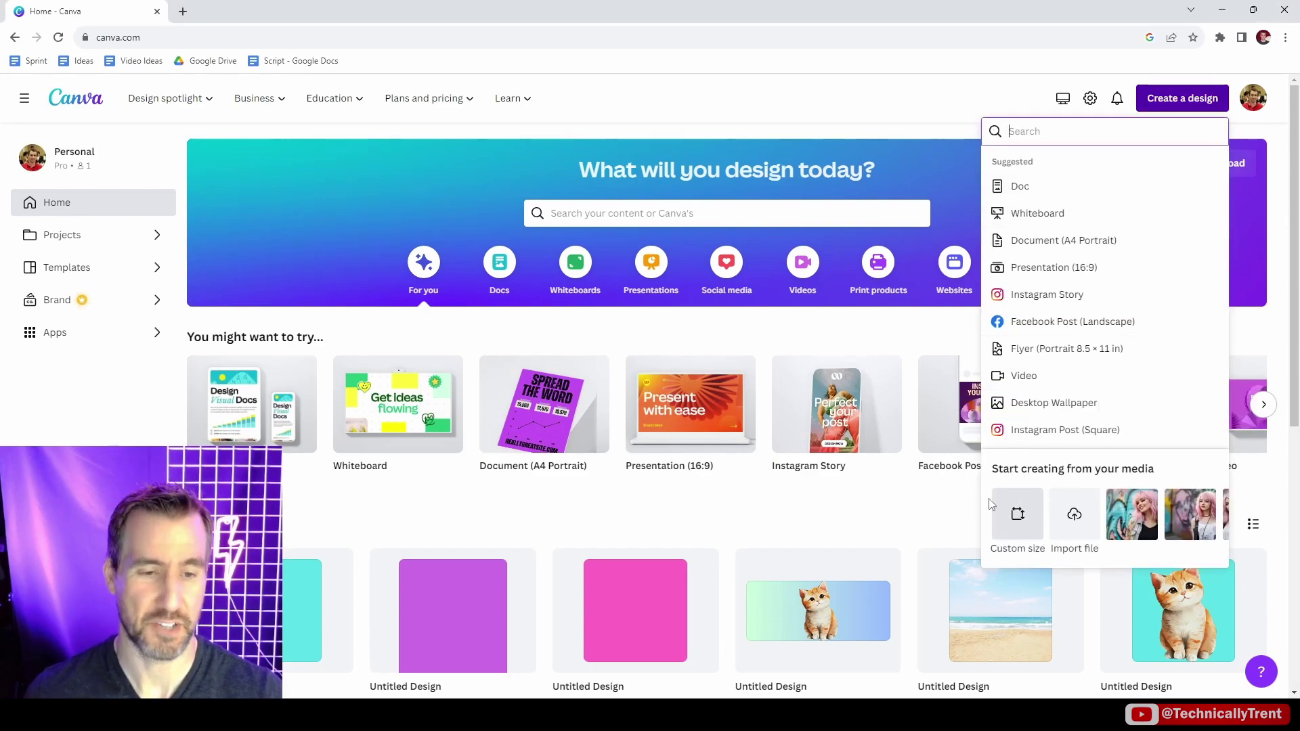
pyautogui.click(1016, 514)
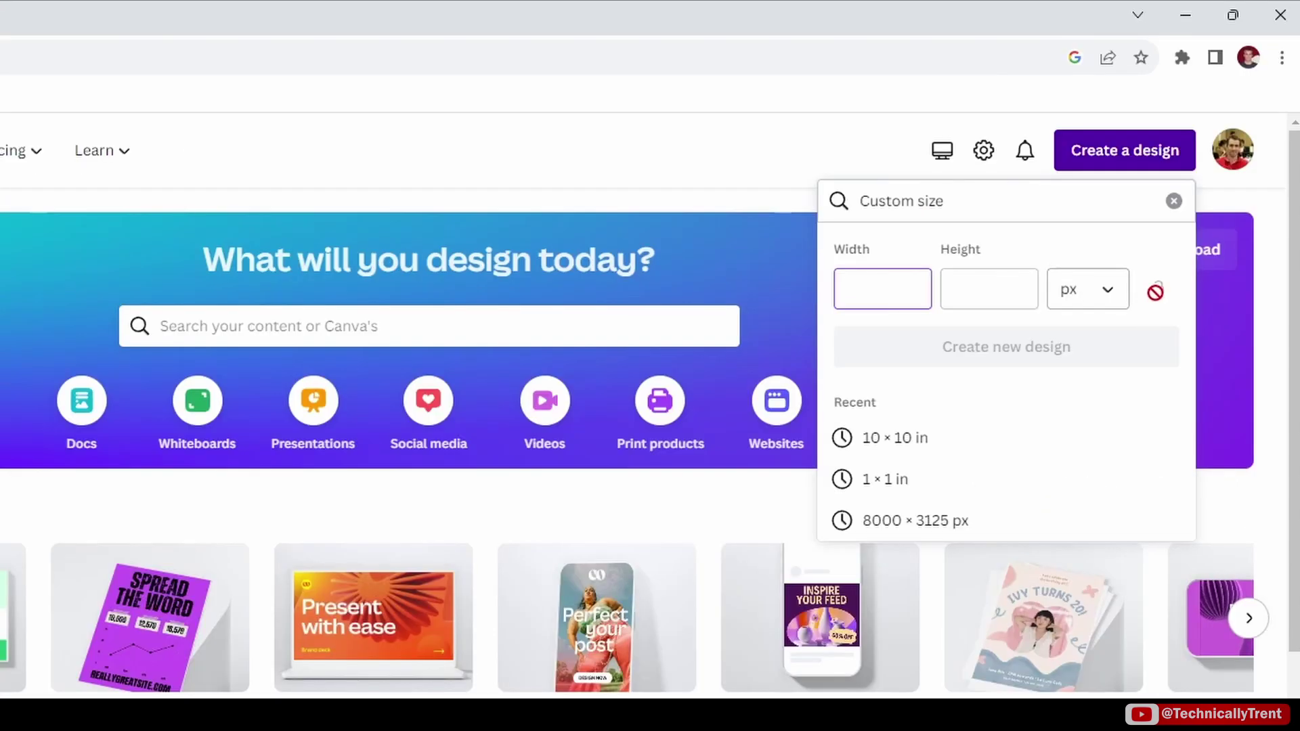
pyautogui.write('10000')
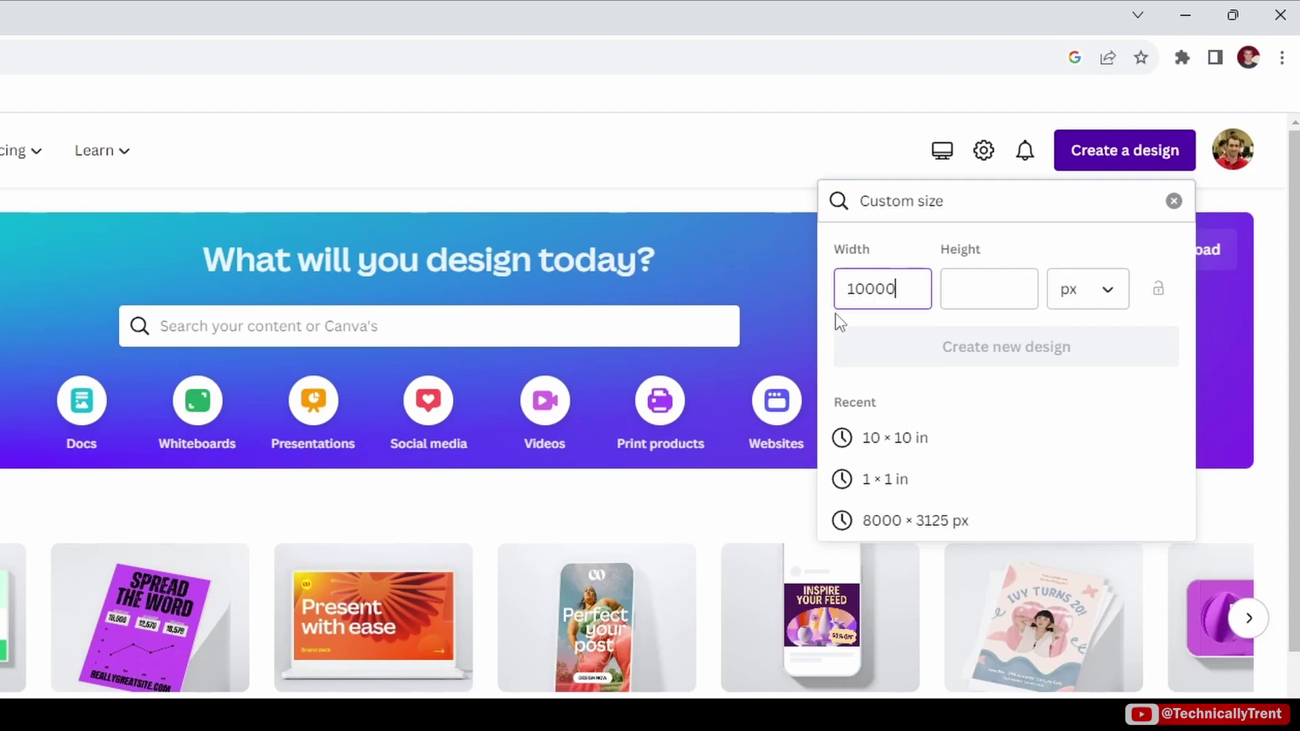
pyautogui.press('Tab')
pyautogui.write('10000')
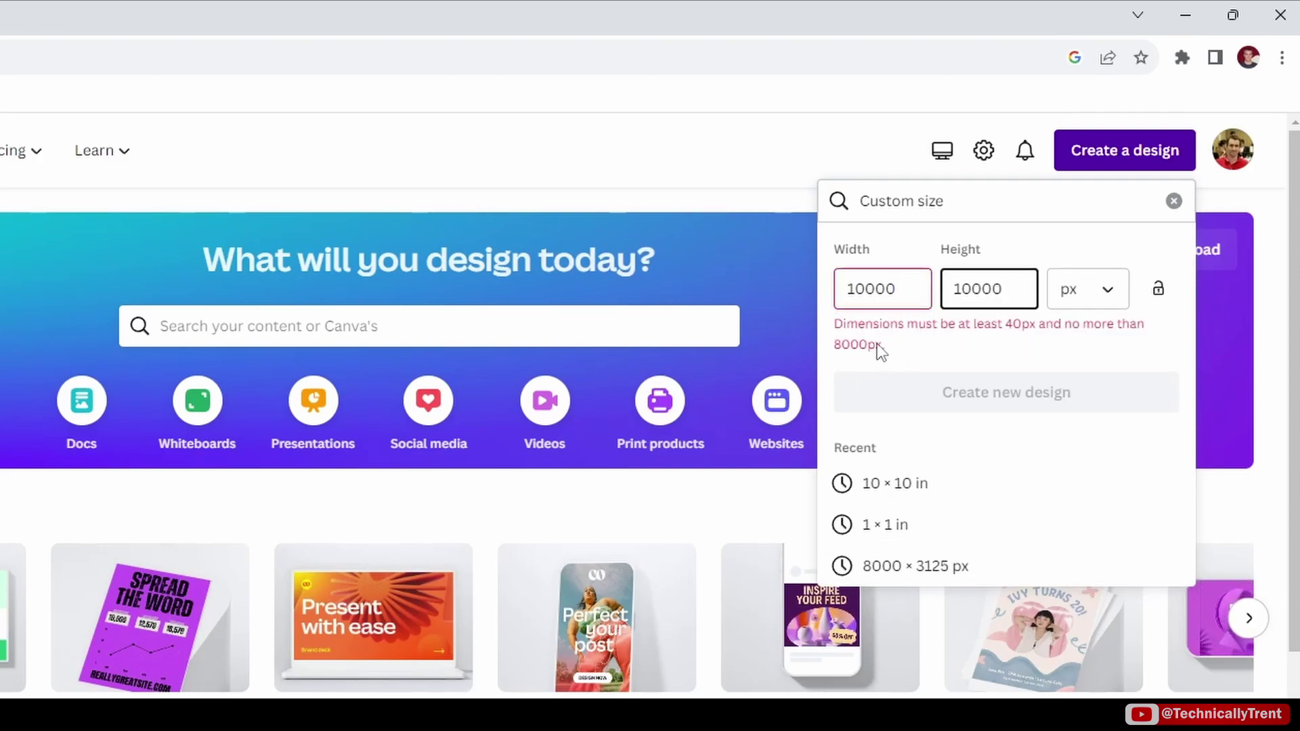
# Clear the custom design's height and set its width to 8000 px.
pyautogui.press('BackSpace')
pyautogui.press('BackSpace')
pyautogui.press('BackSpace')
pyautogui.press('BackSpace')
pyautogui.press('BackSpace')
pyautogui.hotkey('shift', 'Tab')
pyautogui.write('8000')
pyautogui.press('Tab')
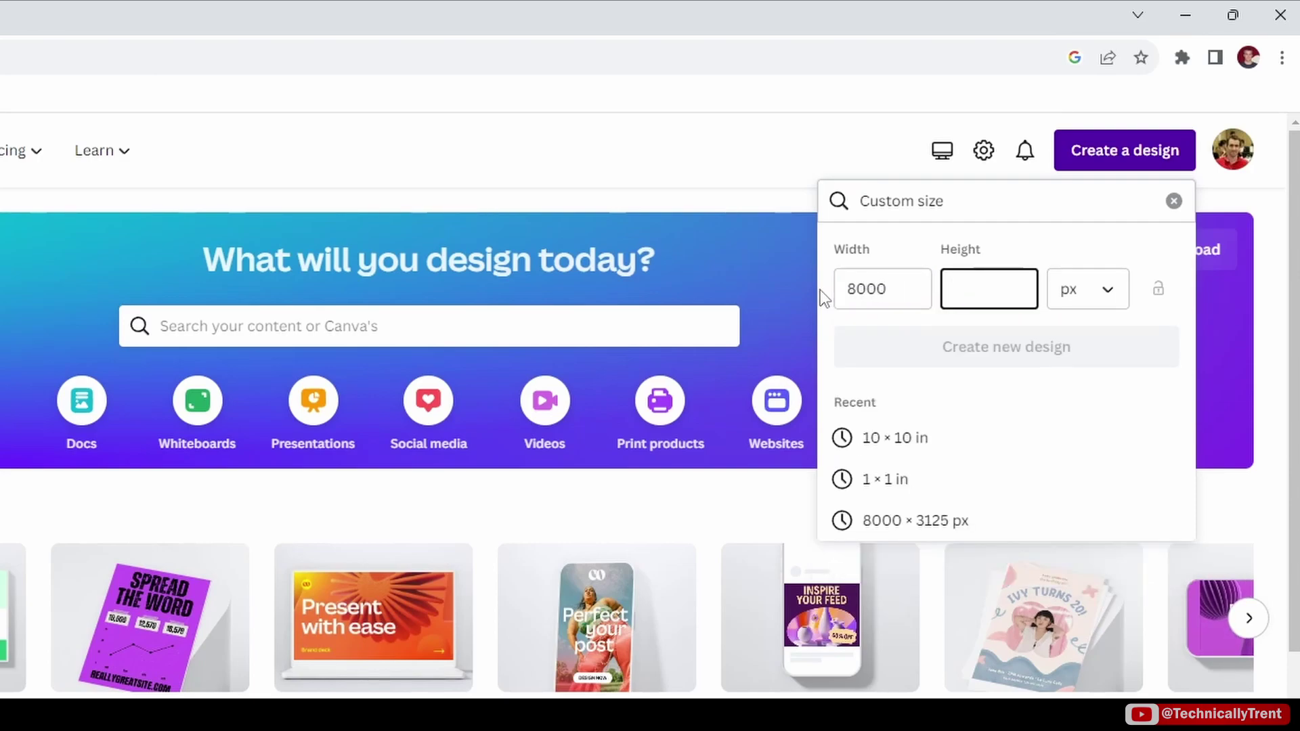
# Try 8000 px as the custom design's height and replace it with 3125 px.
pyautogui.write('8000')
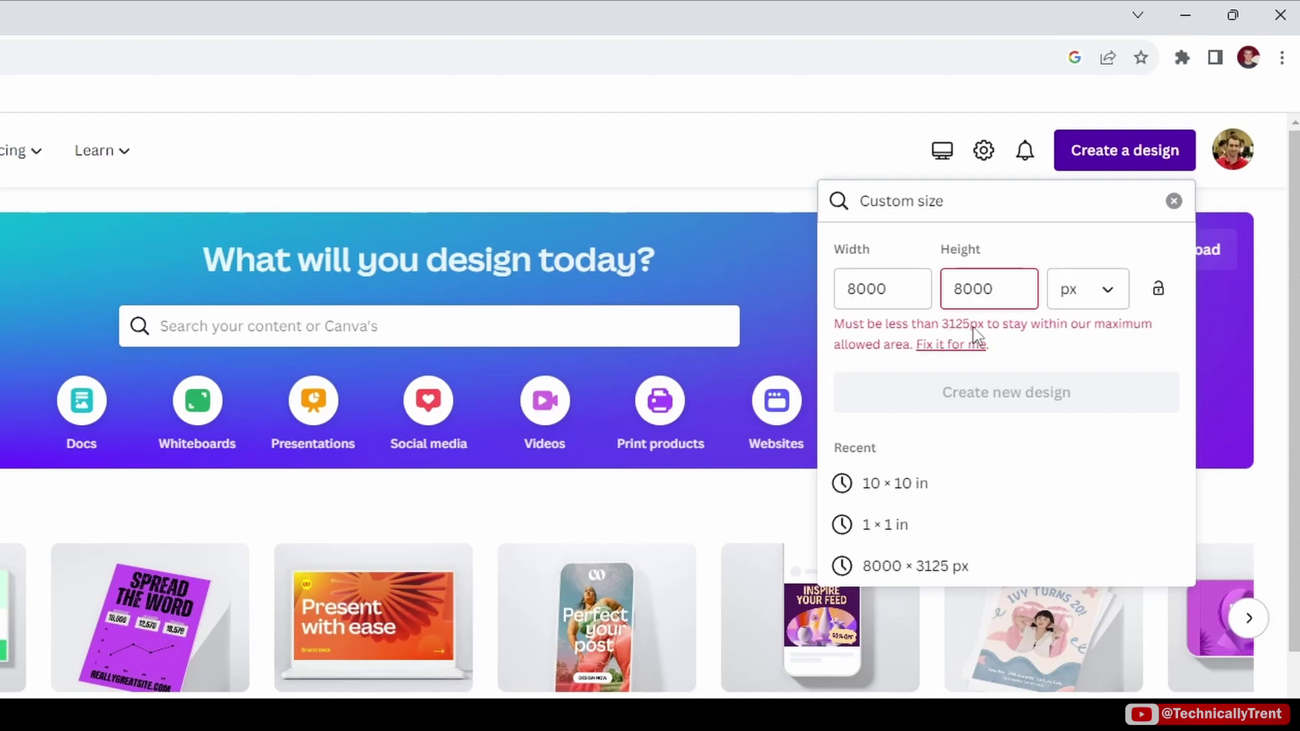
pyautogui.doubleClick(1012, 288)
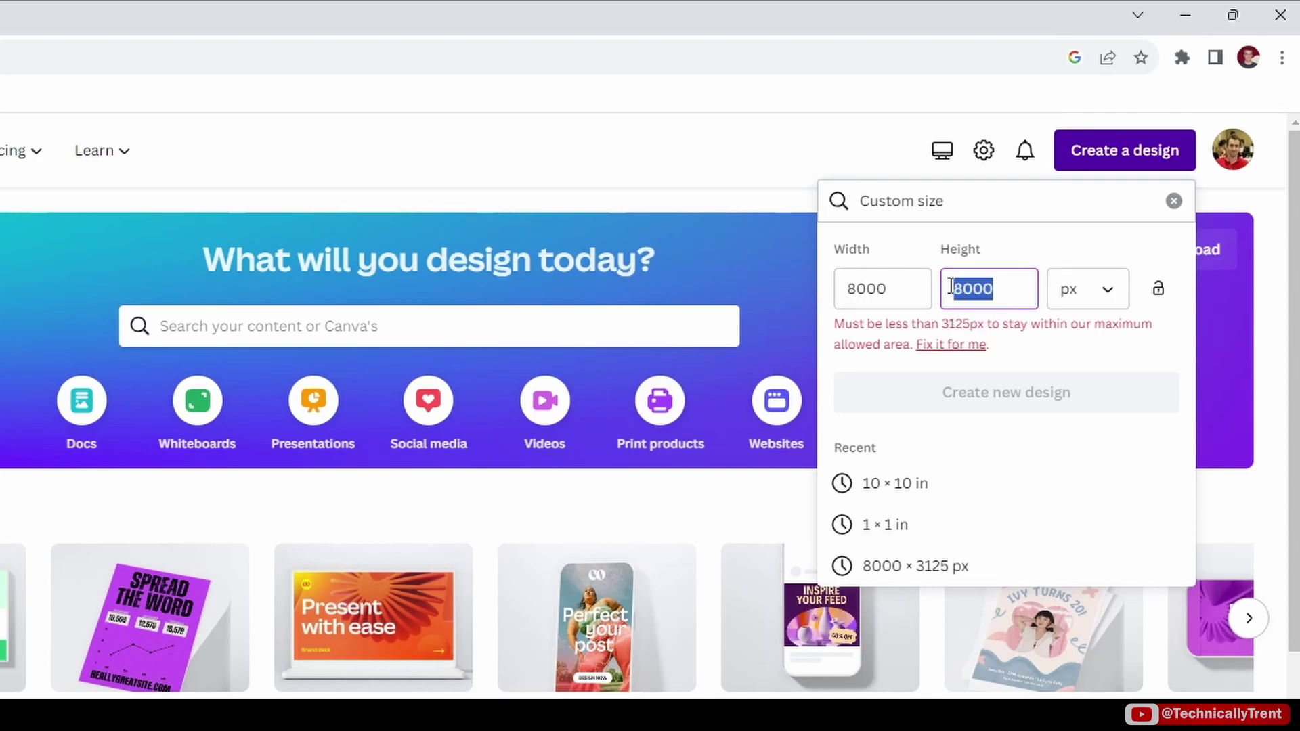
pyautogui.click(1014, 343)
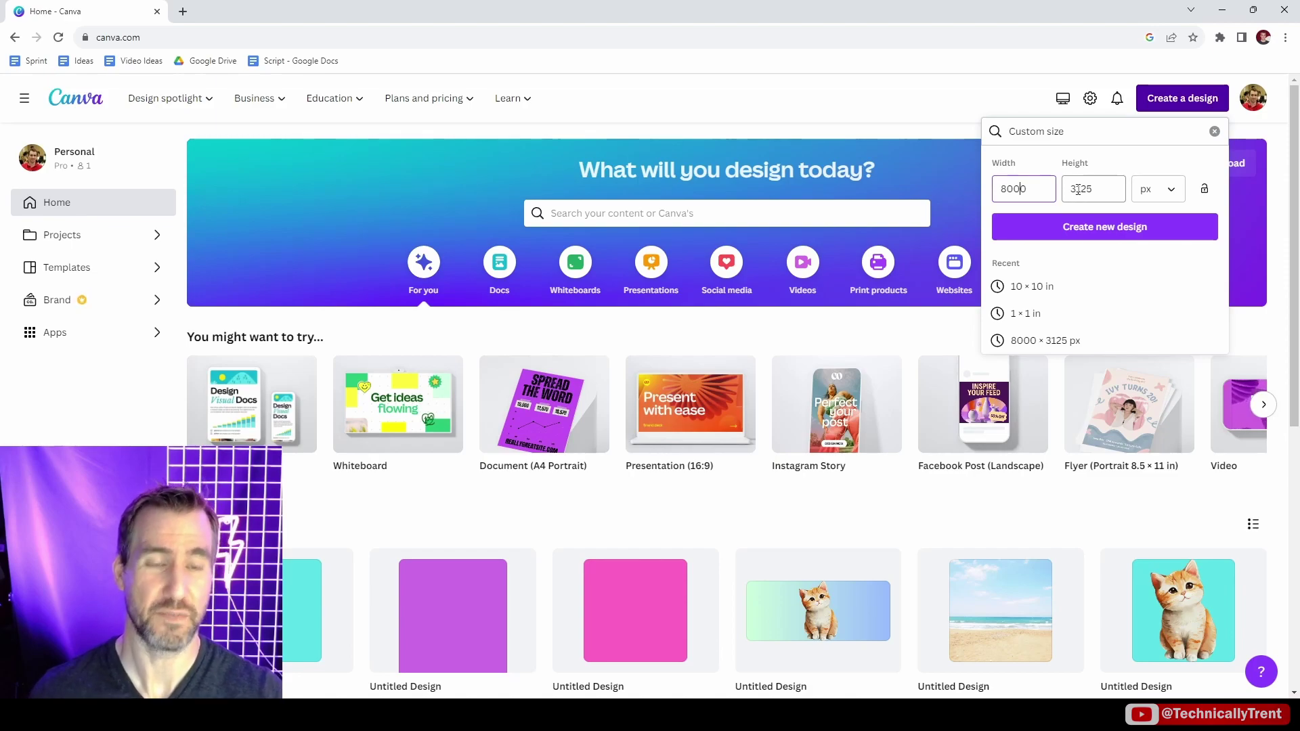
# Create the 8000 × 3125 px design and give its page a turquoise background.
pyautogui.click(1083, 228)
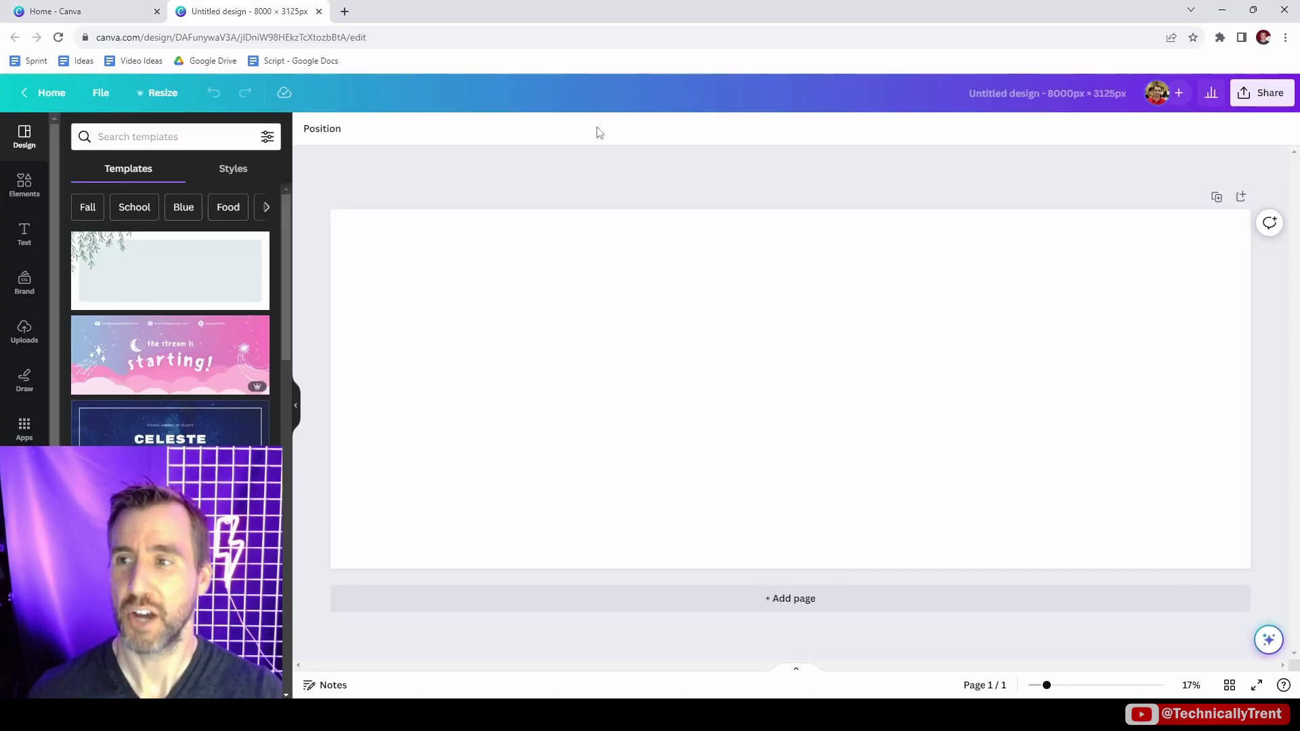
pyautogui.click(596, 271)
pyautogui.click(309, 128)
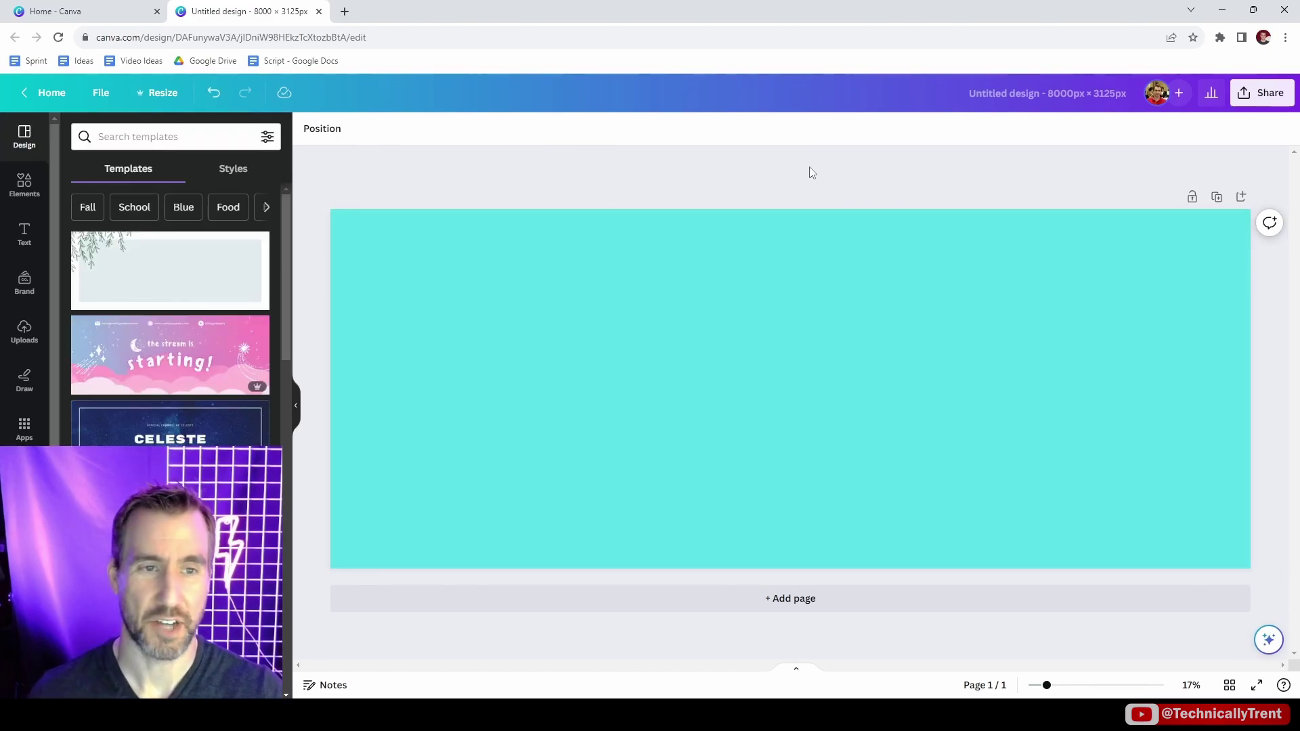
# Open the design's PNG download options and raise the size multiplier to its maximum.
pyautogui.click(1261, 98)
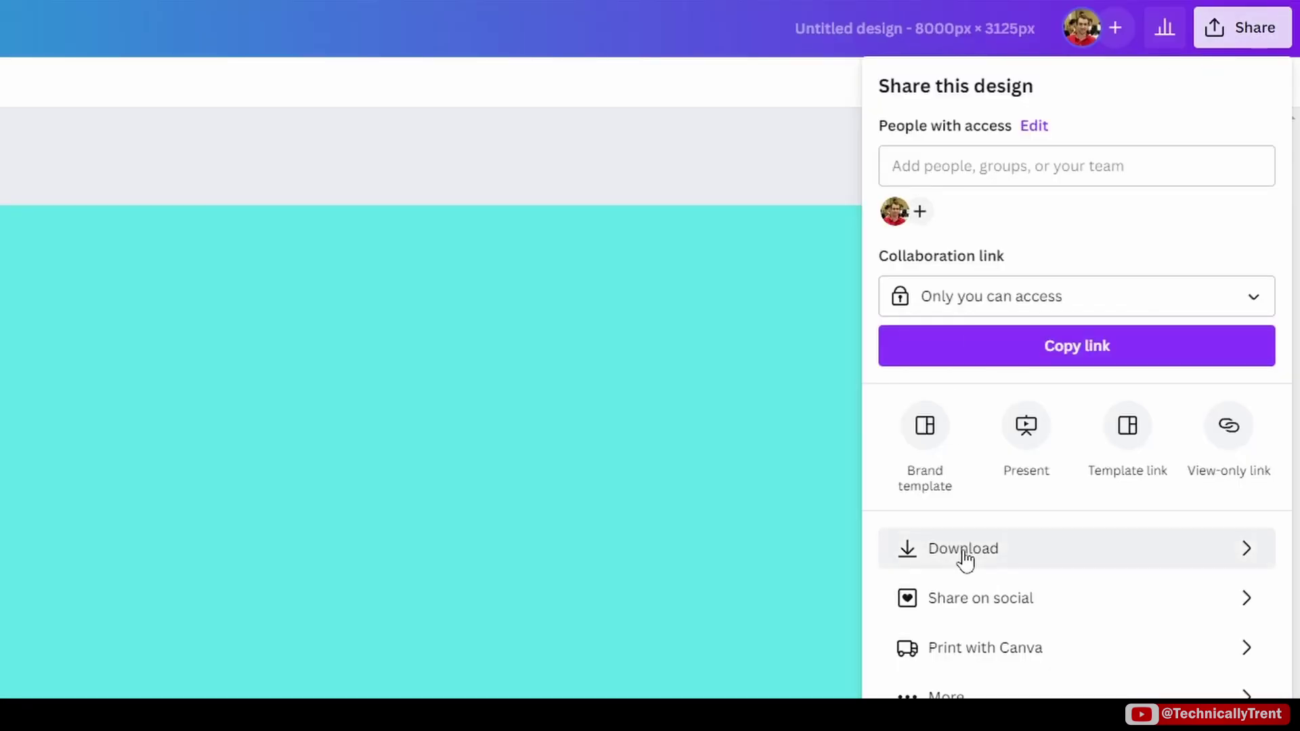
pyautogui.click(963, 552)
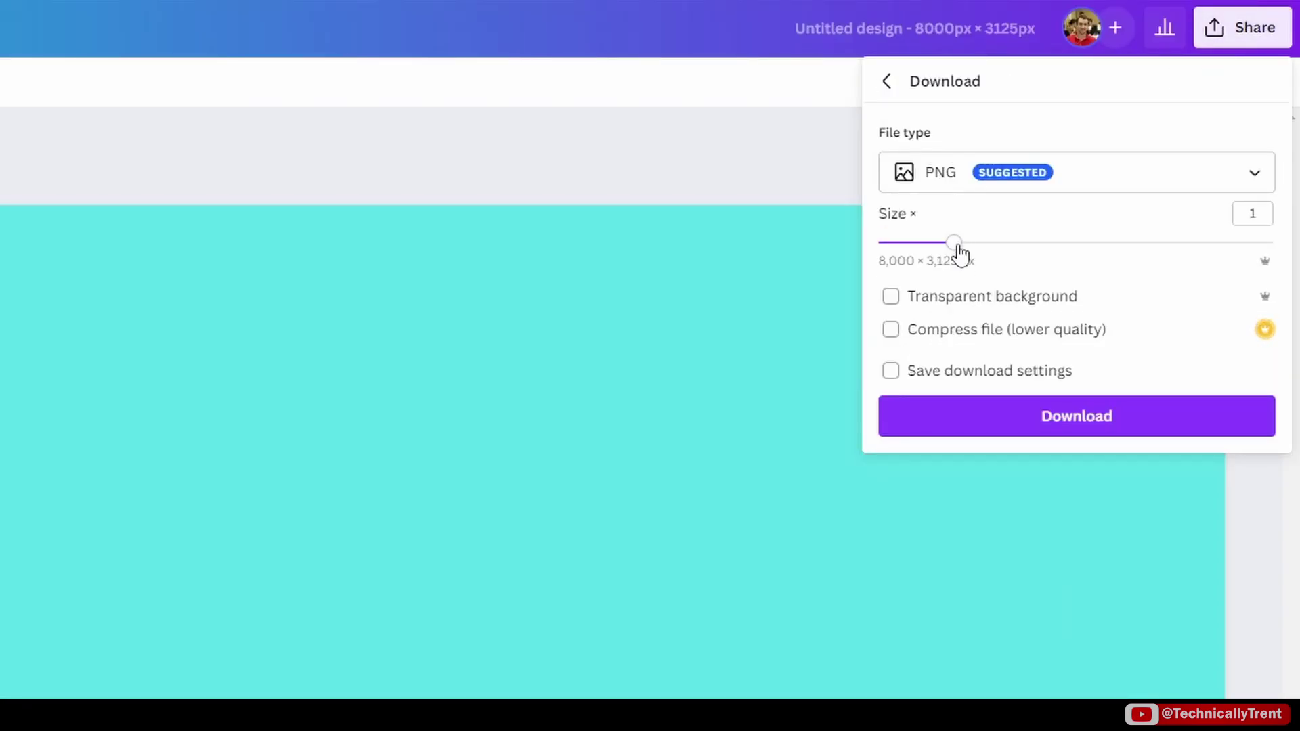
pyautogui.moveTo(953, 249); pyautogui.dragTo(1262, 239)
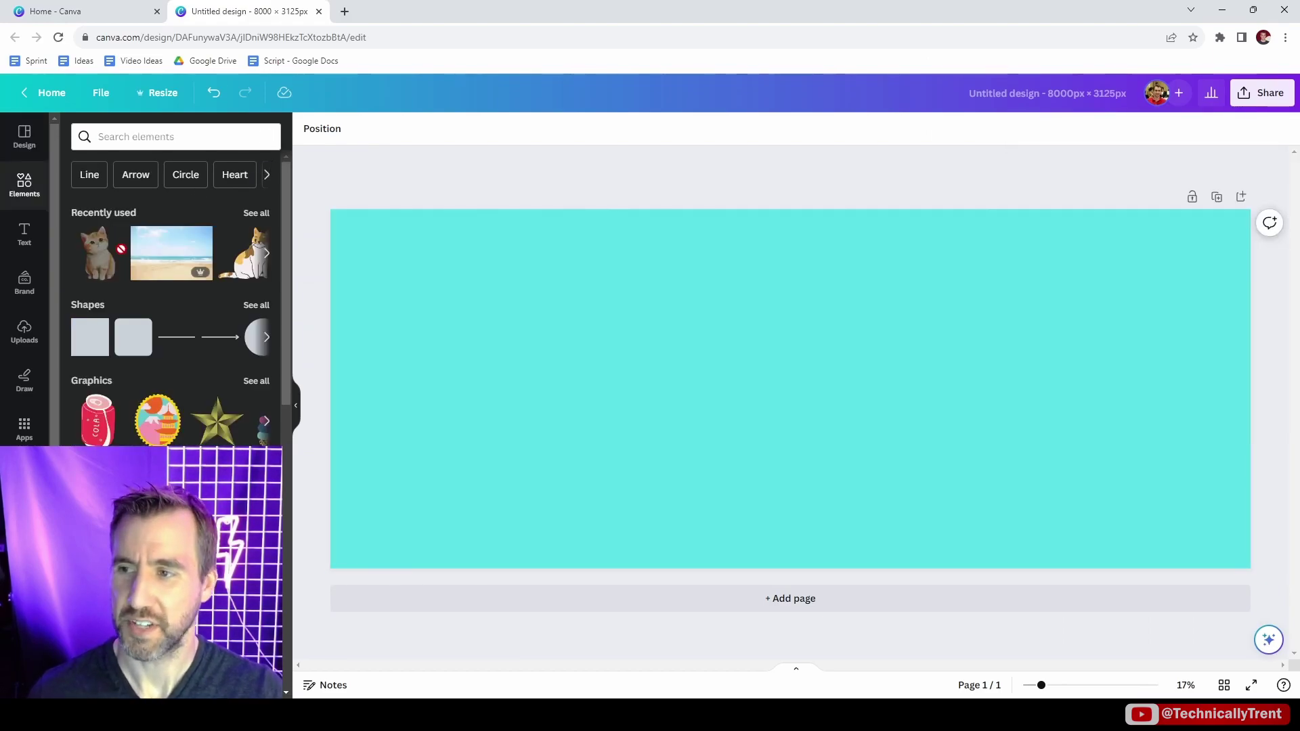
# Place the orange cat picture on the page and download the design as a JPG at size multiplier 3.125.
pyautogui.moveTo(119, 247); pyautogui.dragTo(688, 276)
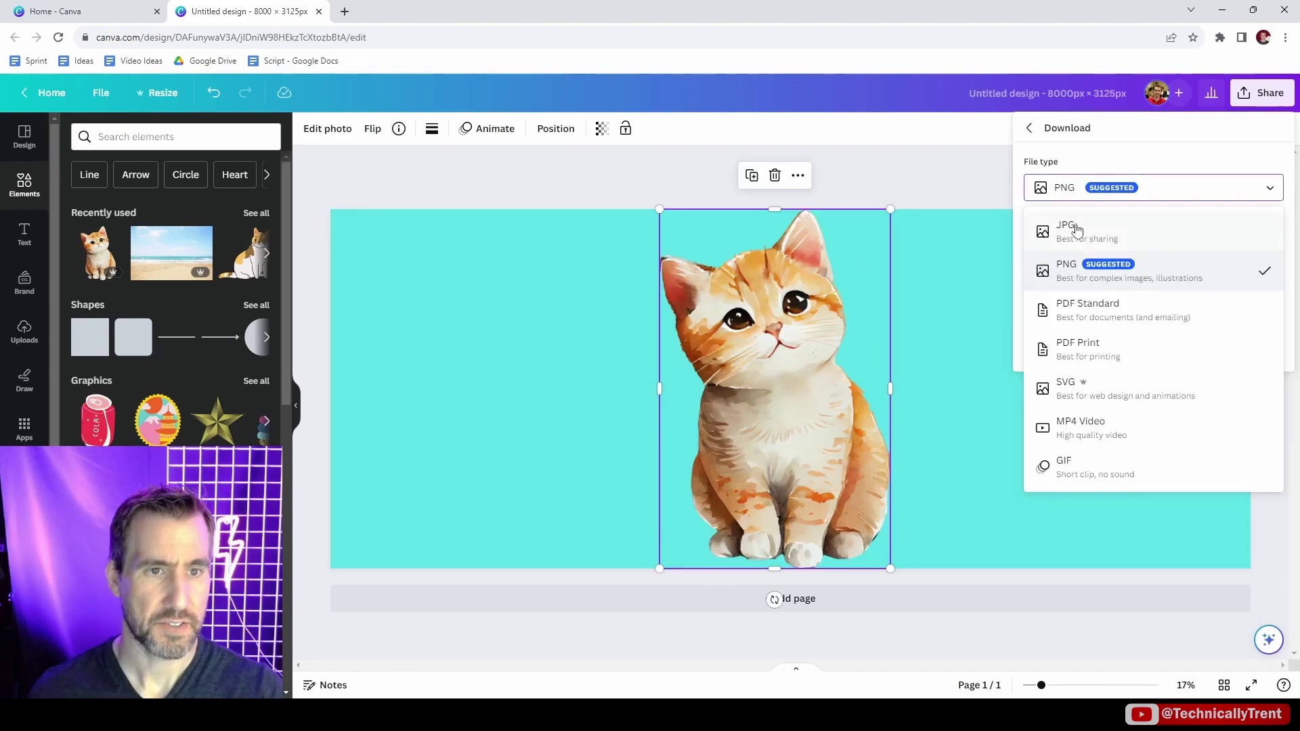
pyautogui.click(1097, 229)
pyautogui.moveTo(1074, 234); pyautogui.dragTo(1282, 234)
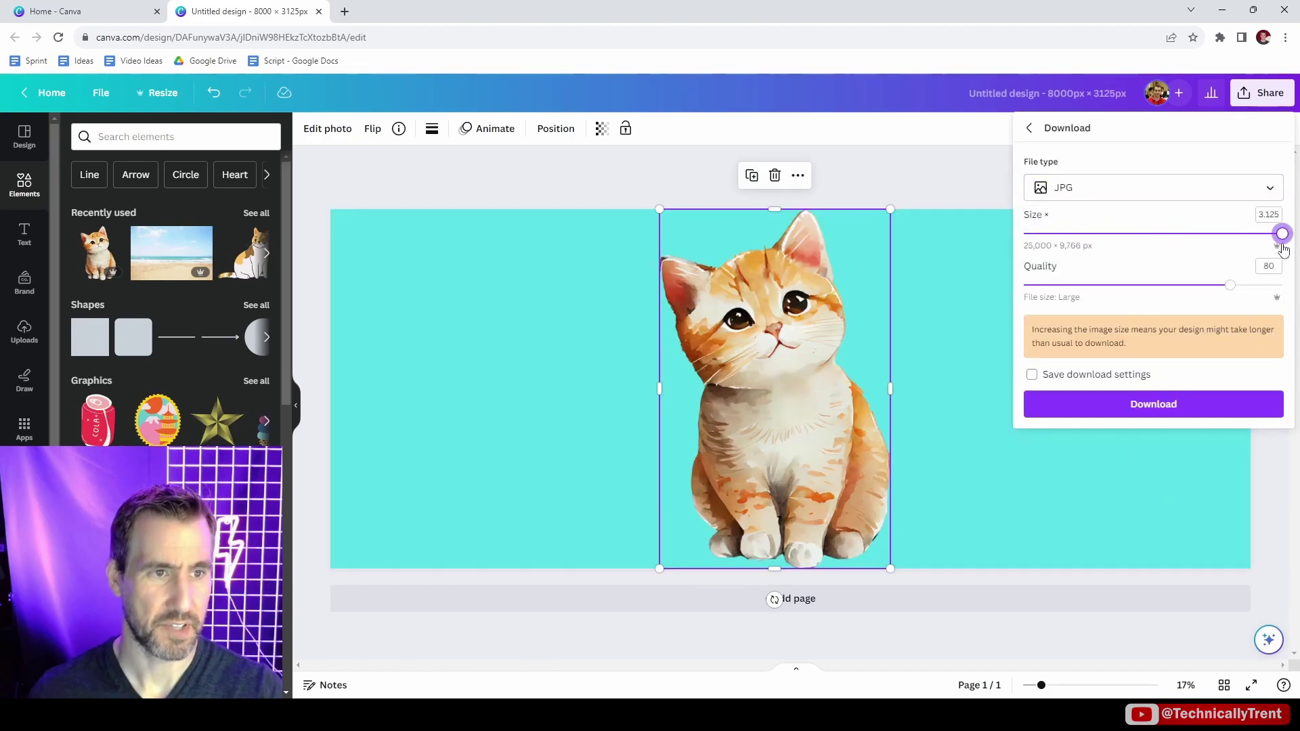
pyautogui.click(1154, 405)
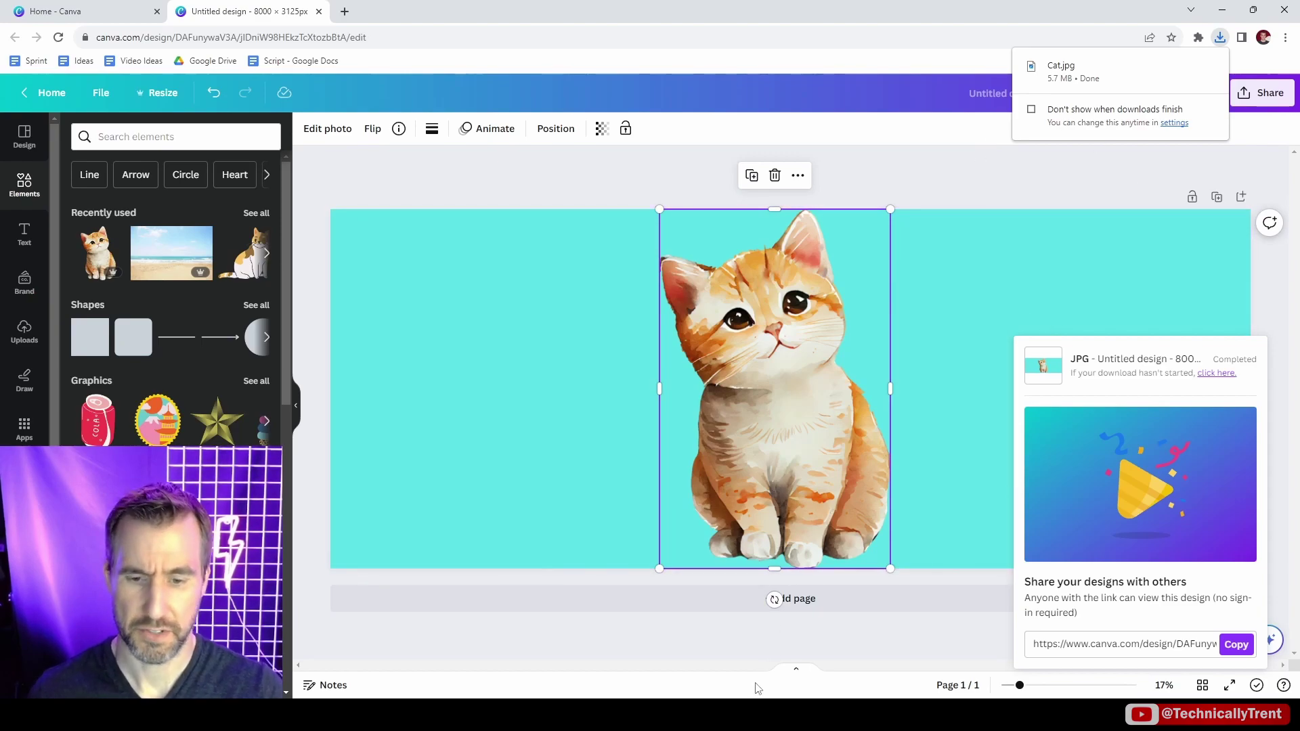
pyautogui.click(748, 643)
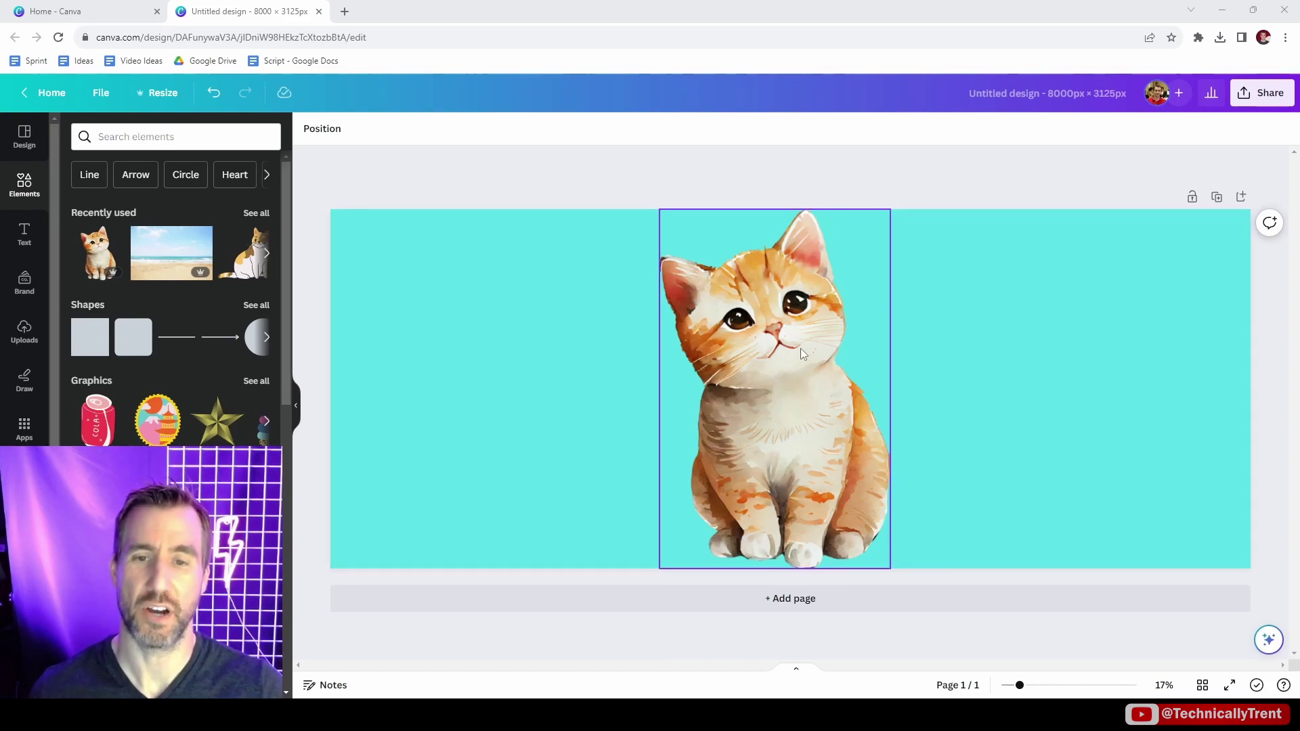
# Examine the orange cat element's details and licence information.
pyautogui.click(114, 239)
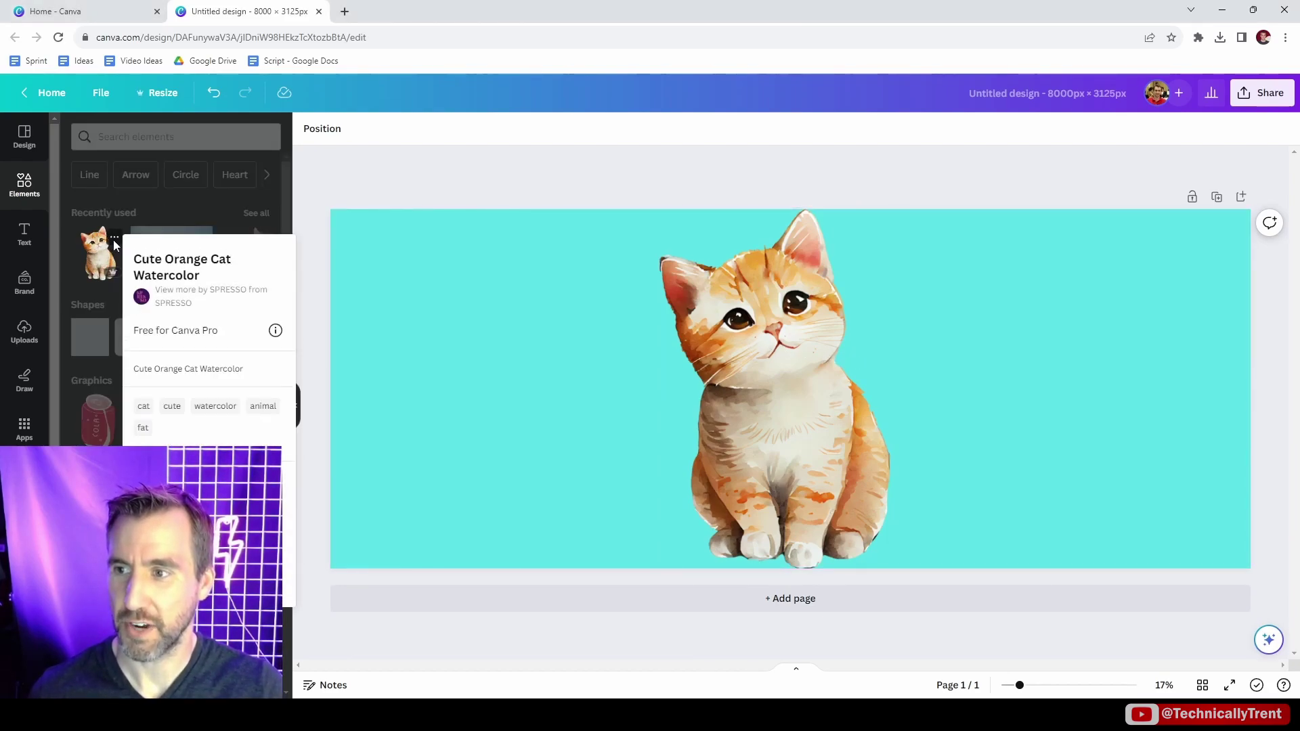
pyautogui.click(275, 331)
pyautogui.click(984, 198)
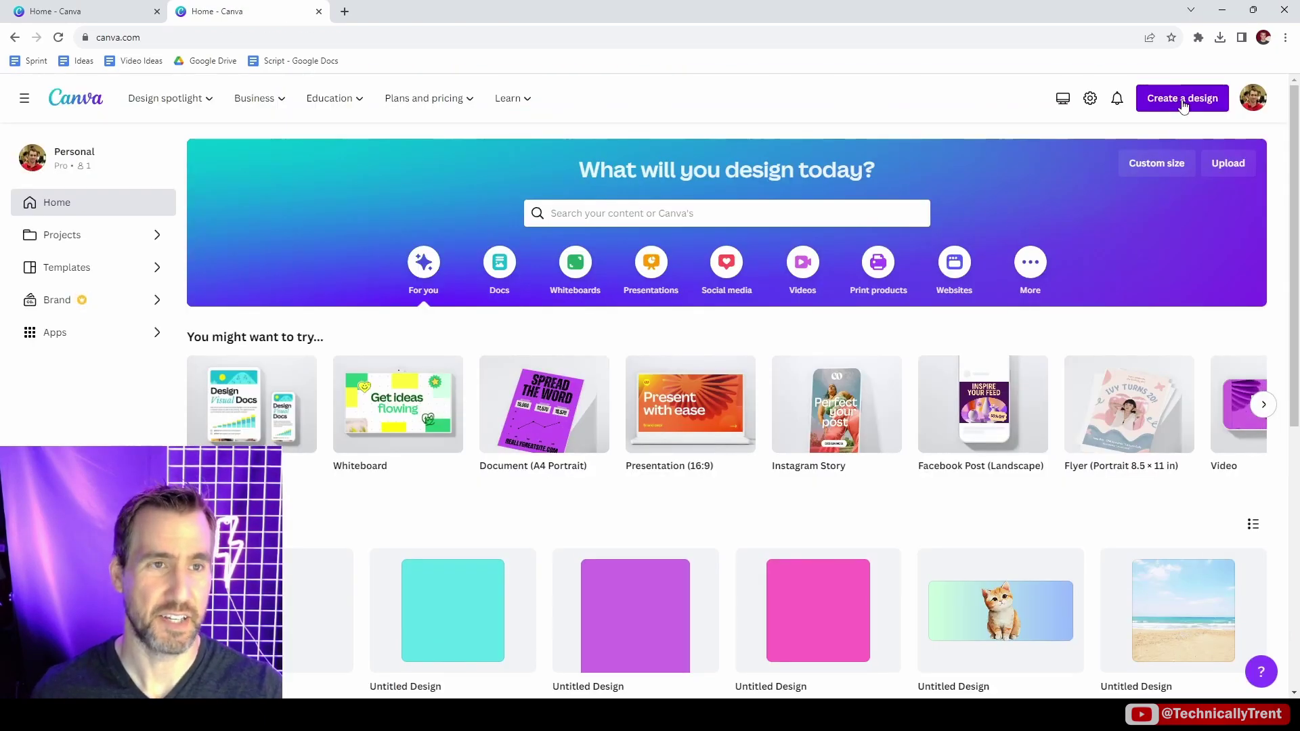
# Create a new custom-size design measuring 1 × 1 in.
pyautogui.click(1182, 105)
pyautogui.click(1025, 513)
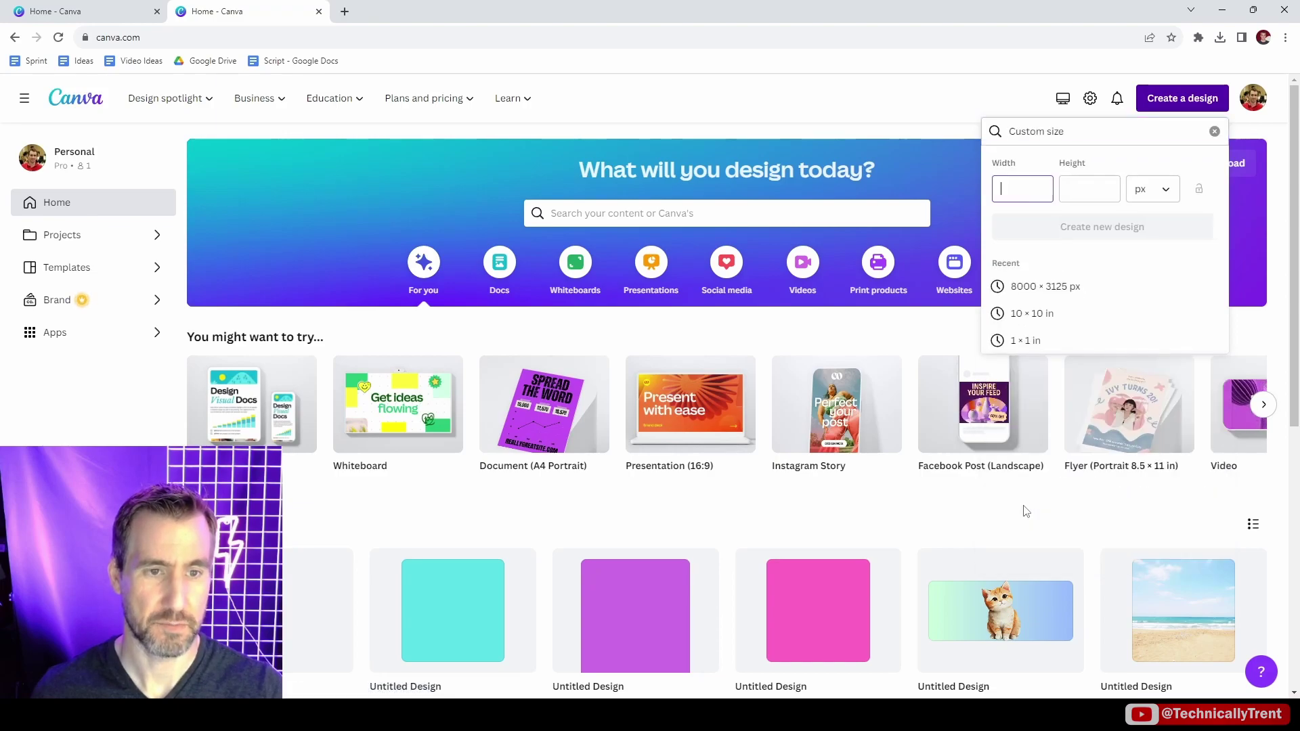
pyautogui.click(1159, 191)
pyautogui.click(1151, 254)
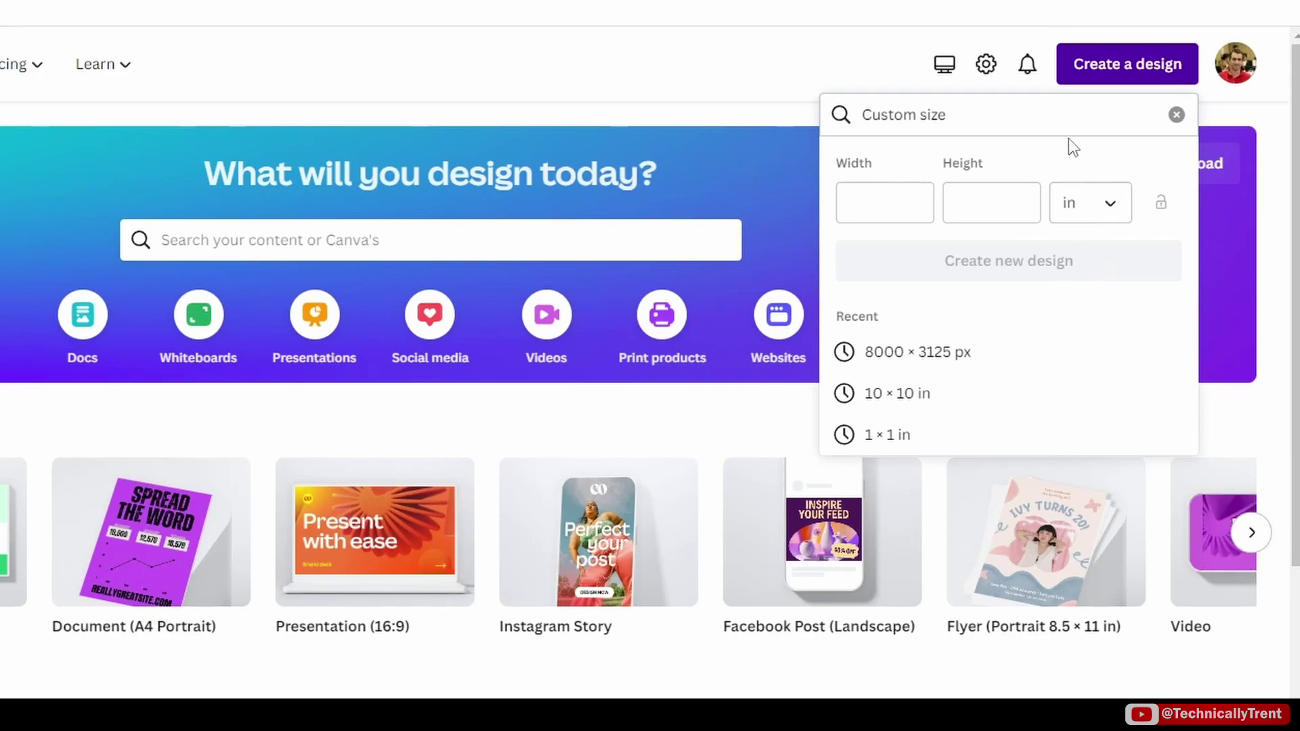
pyautogui.click(991, 202)
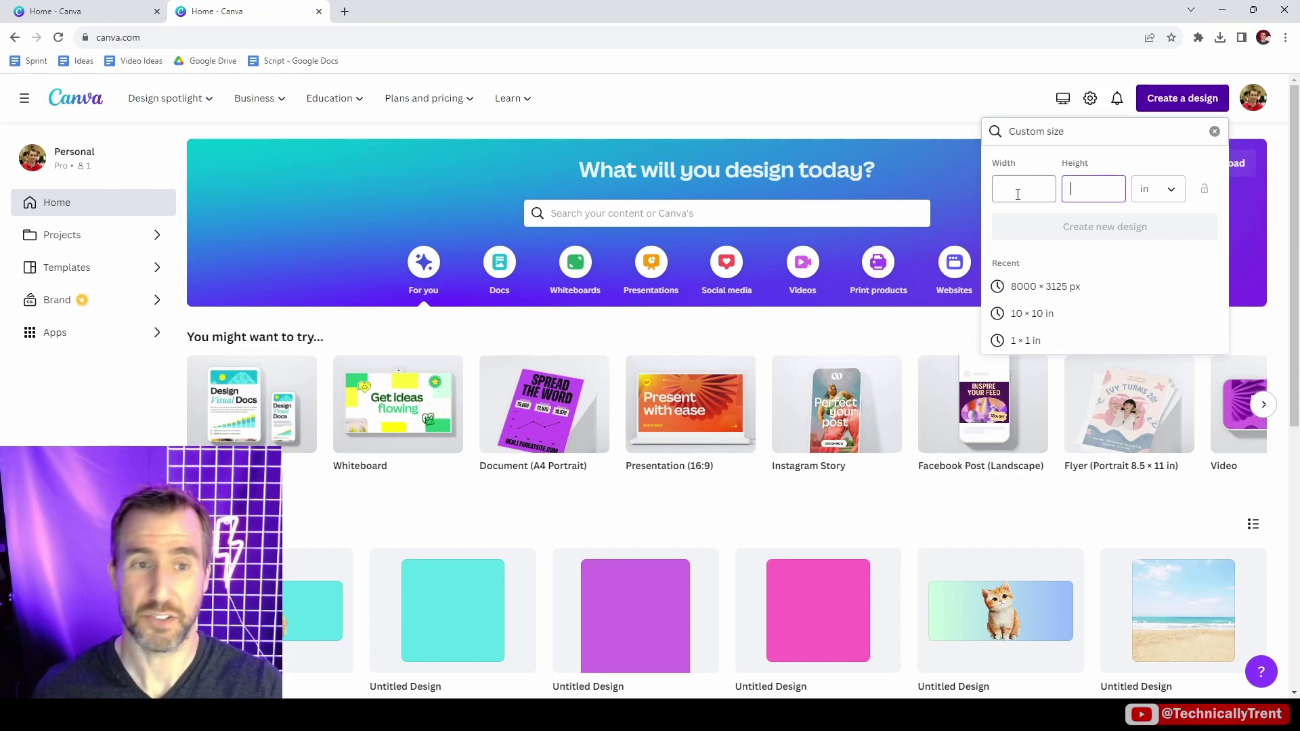
pyautogui.click(1017, 194)
pyautogui.write('1')
pyautogui.press('Tab')
pyautogui.write('1')
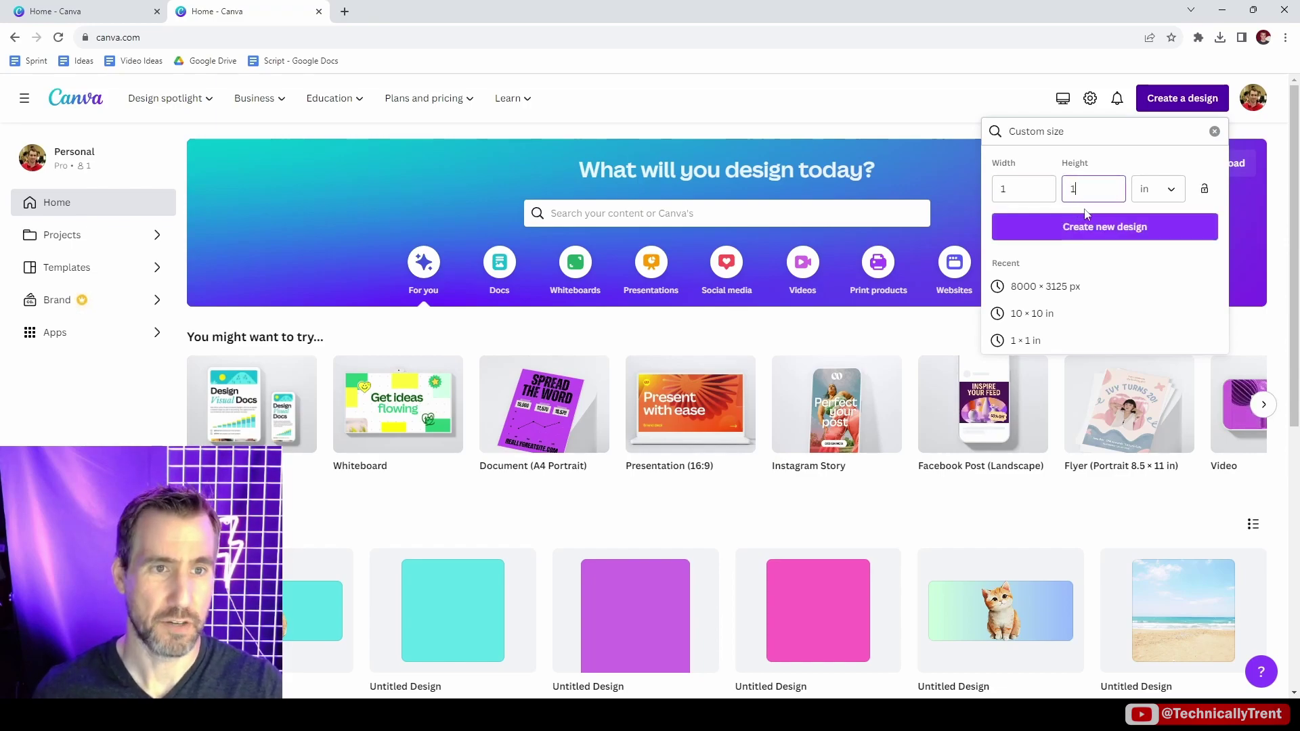
pyautogui.click(1138, 227)
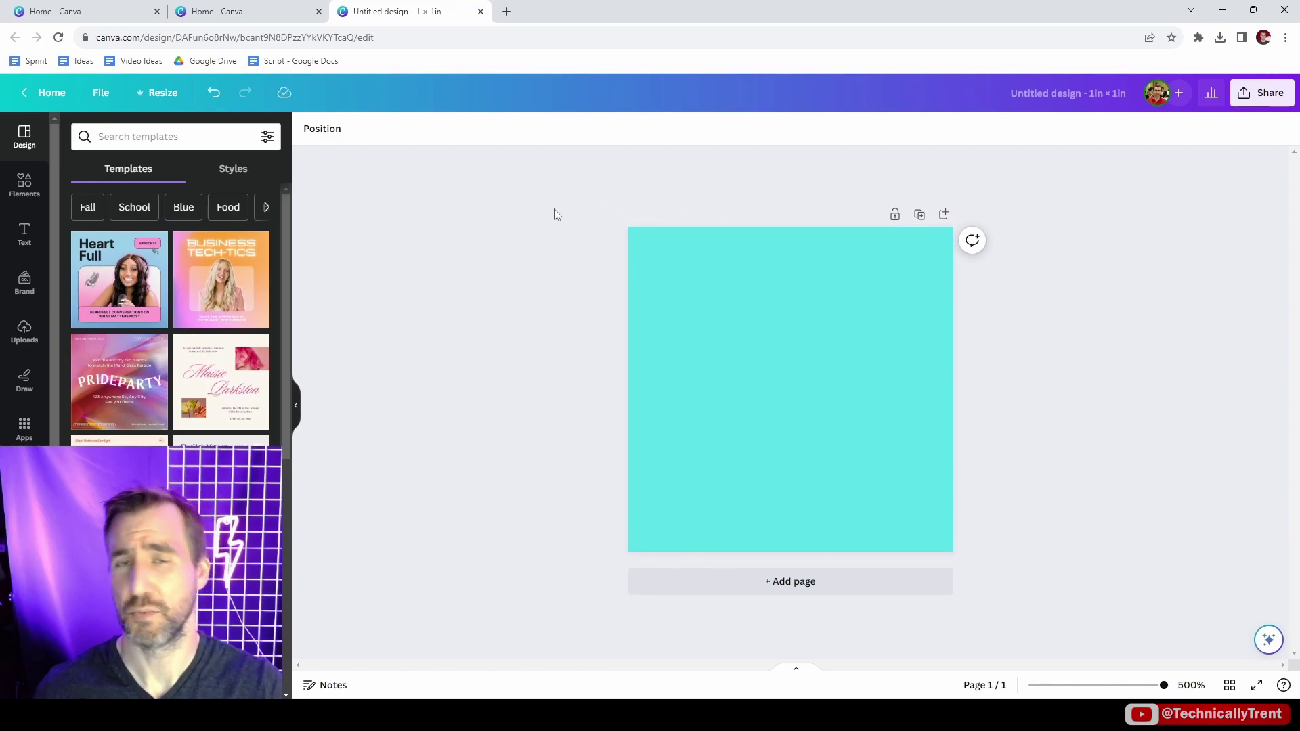
# Examine the file details and download options of the 1 × 1 in design.
pyautogui.click(100, 93)
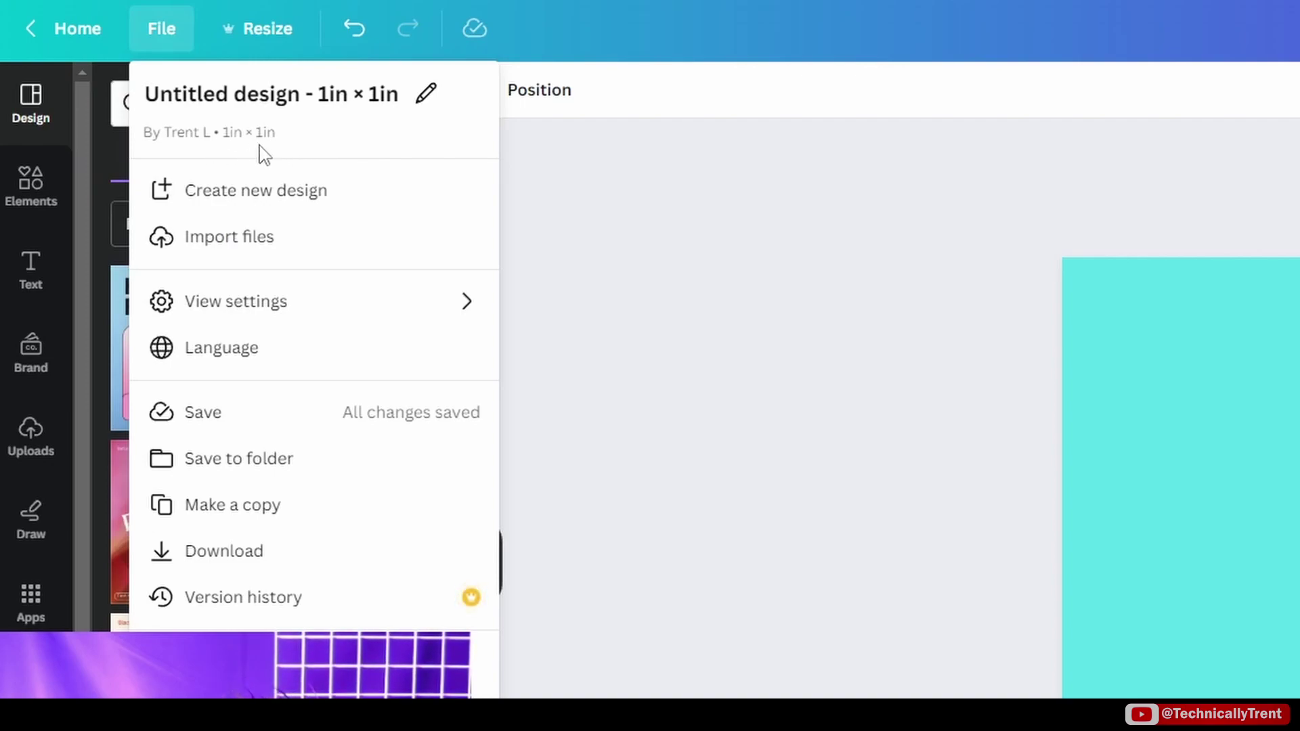
pyautogui.click(1196, 159)
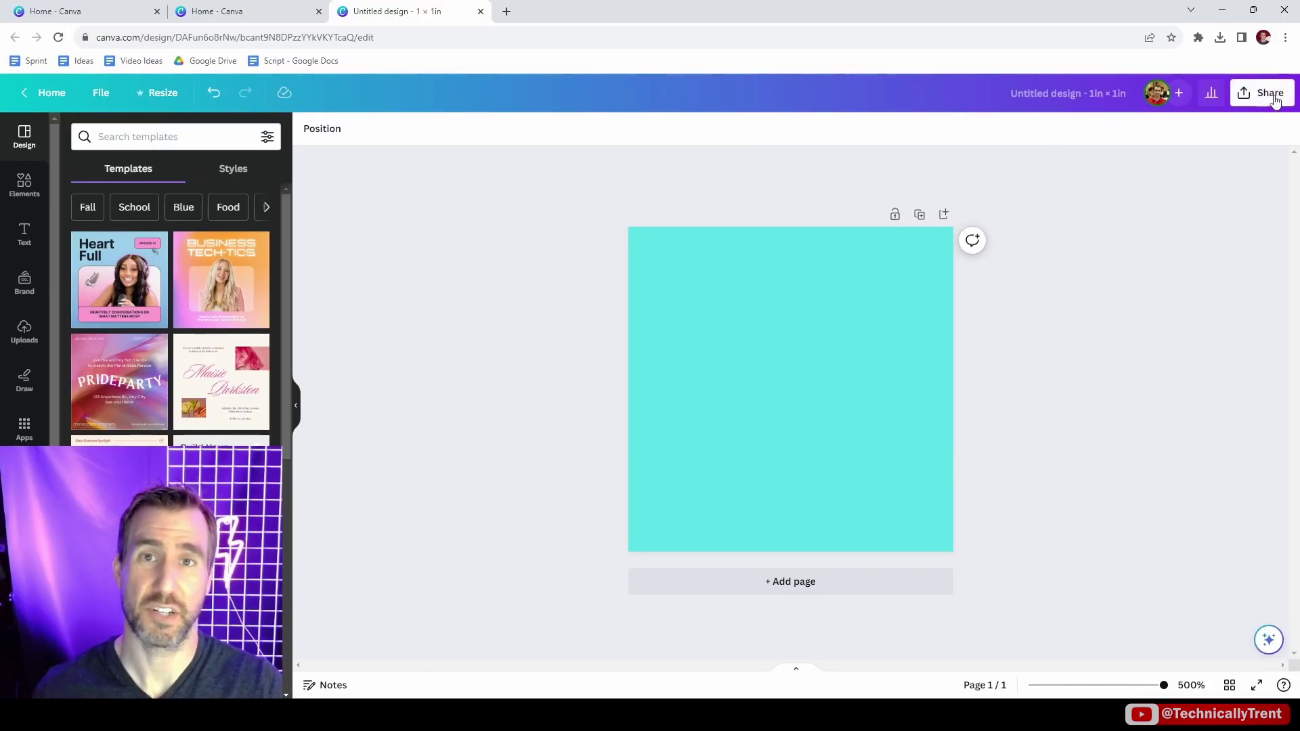
pyautogui.click(1273, 93)
pyautogui.click(1093, 438)
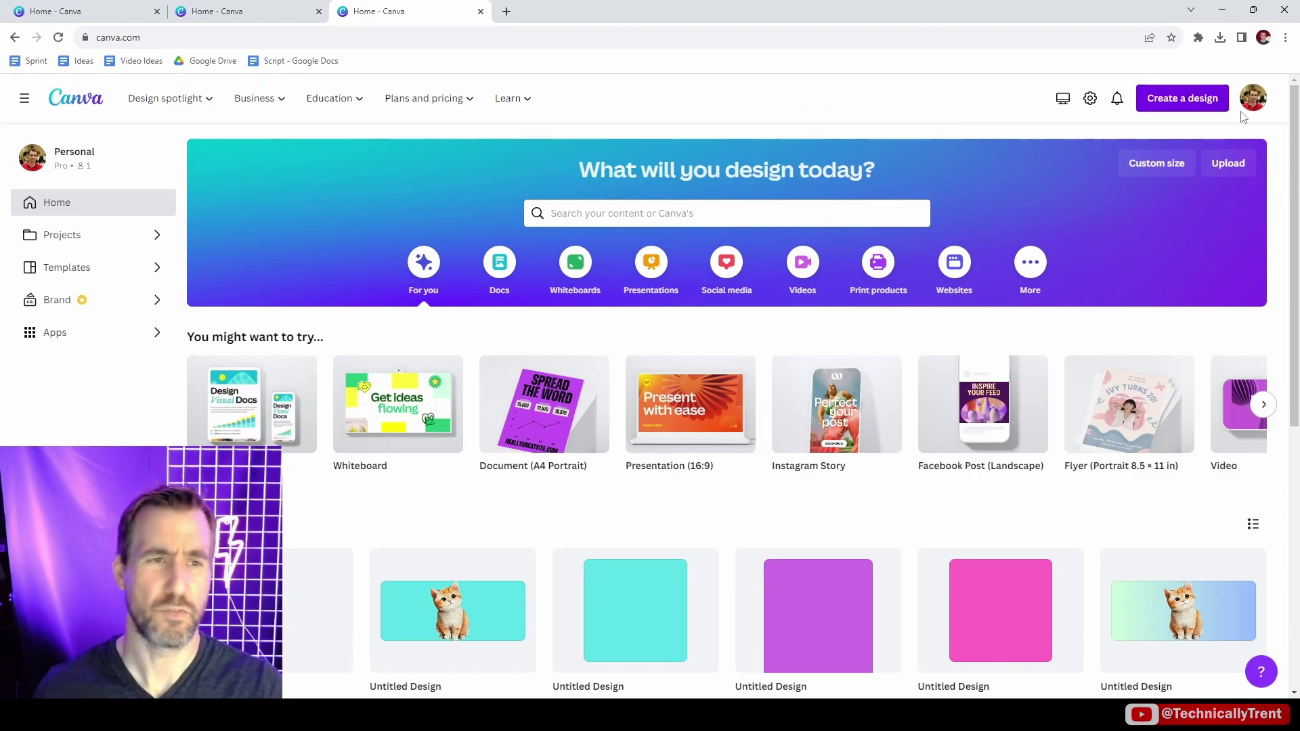
# Create a custom-size design of 10 × 10 in and open its download options to check the pixel dimensions.
pyautogui.click(1197, 102)
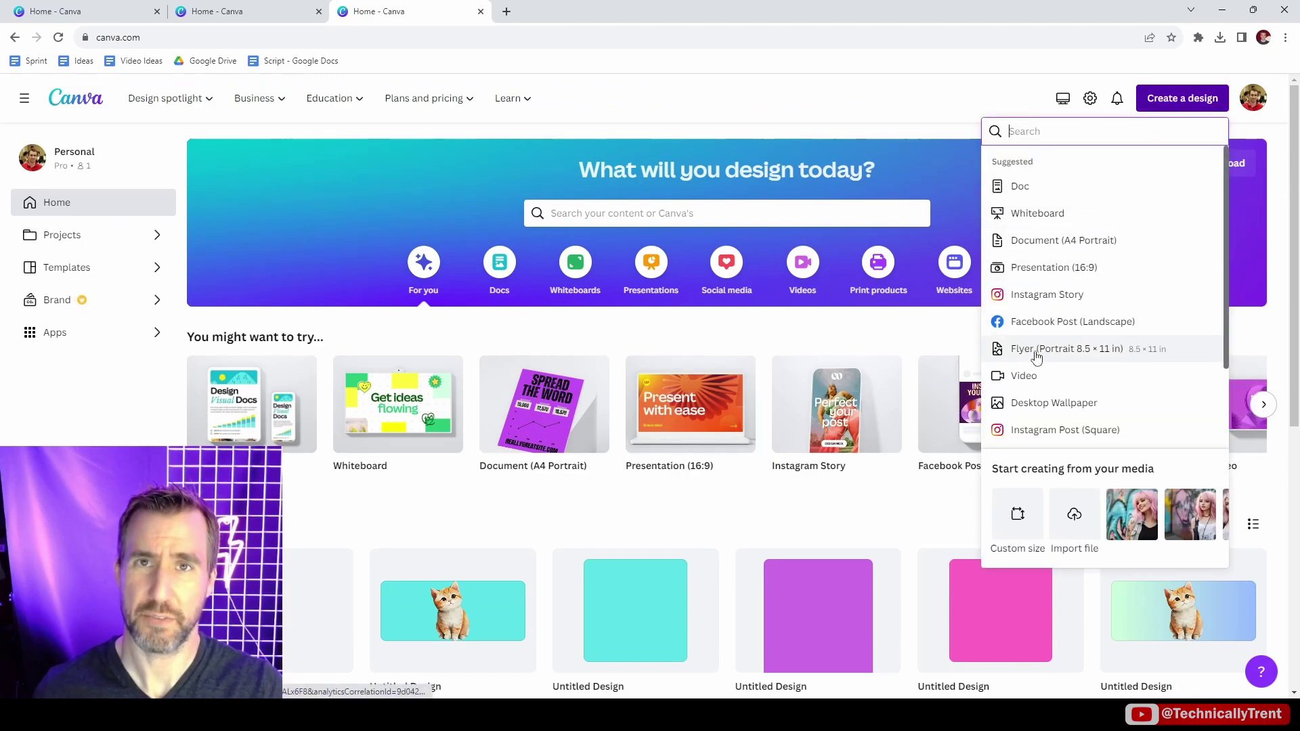
pyautogui.click(1022, 509)
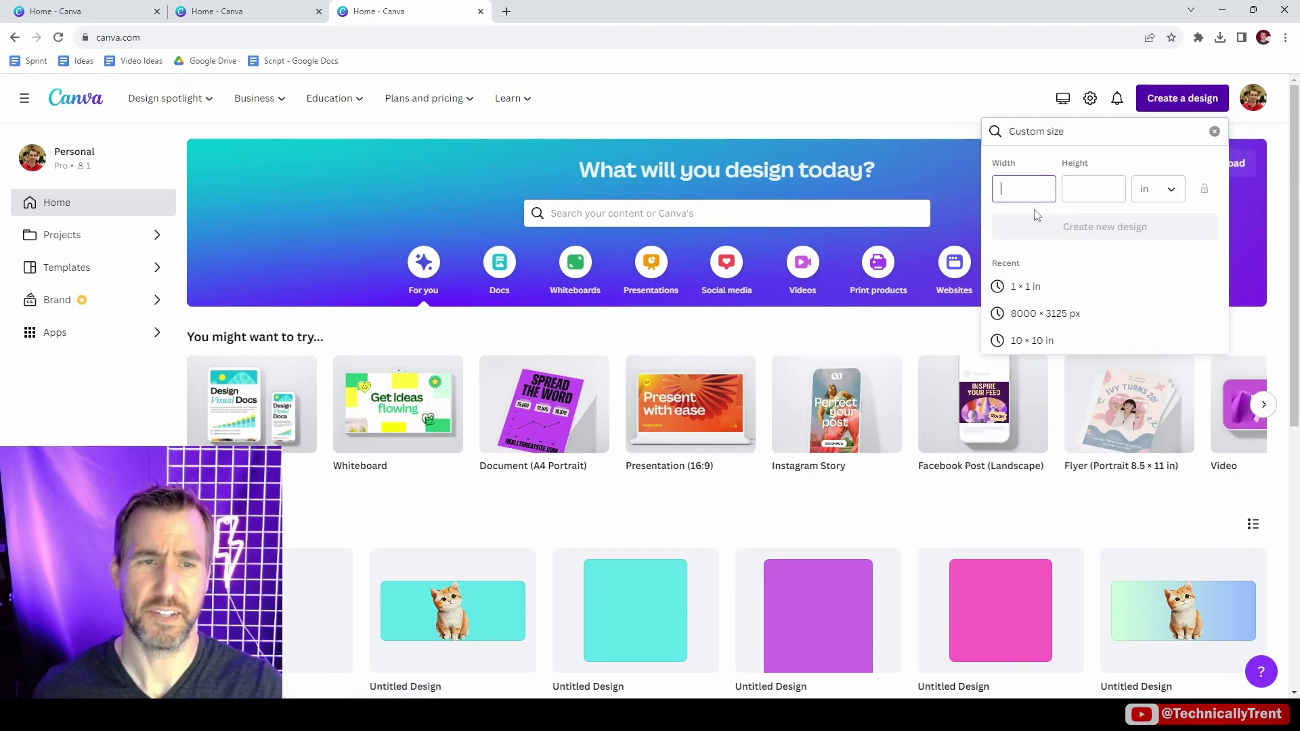
pyautogui.write('10')
pyautogui.press('Tab')
pyautogui.write('10')
pyautogui.click(1139, 163)
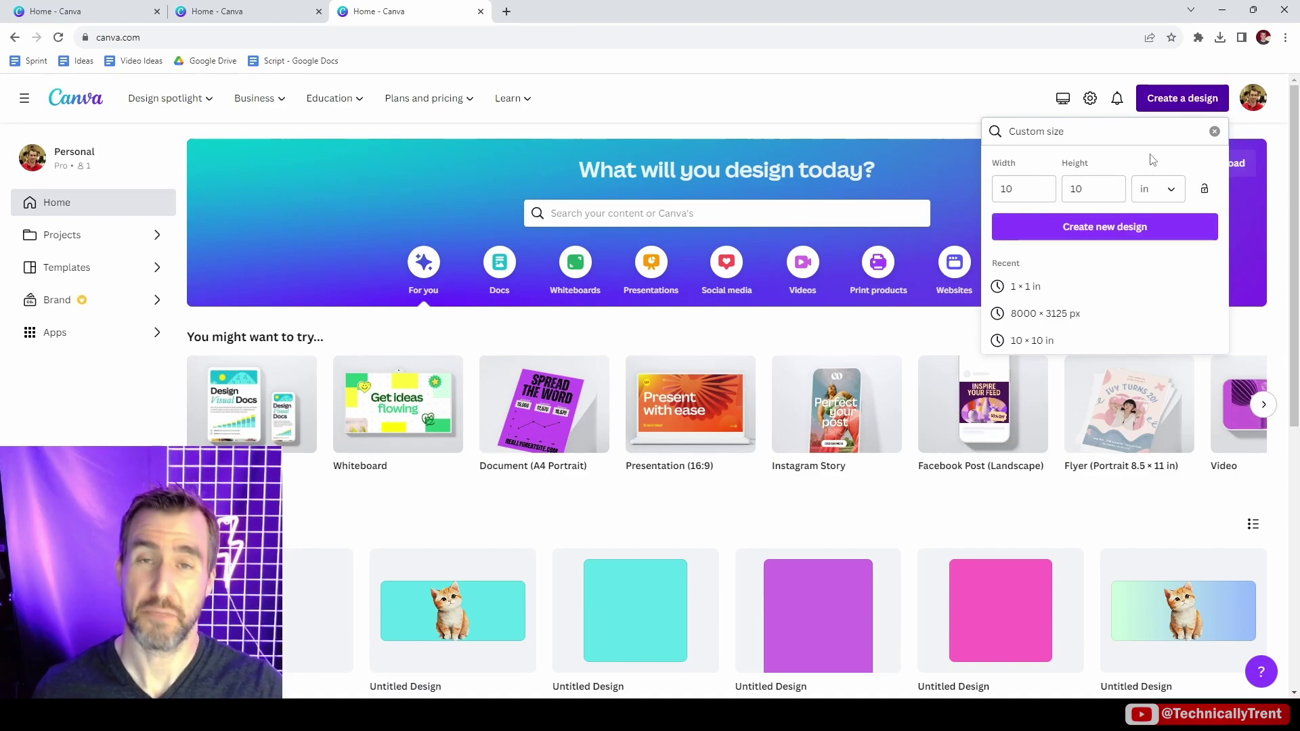
pyautogui.click(1086, 230)
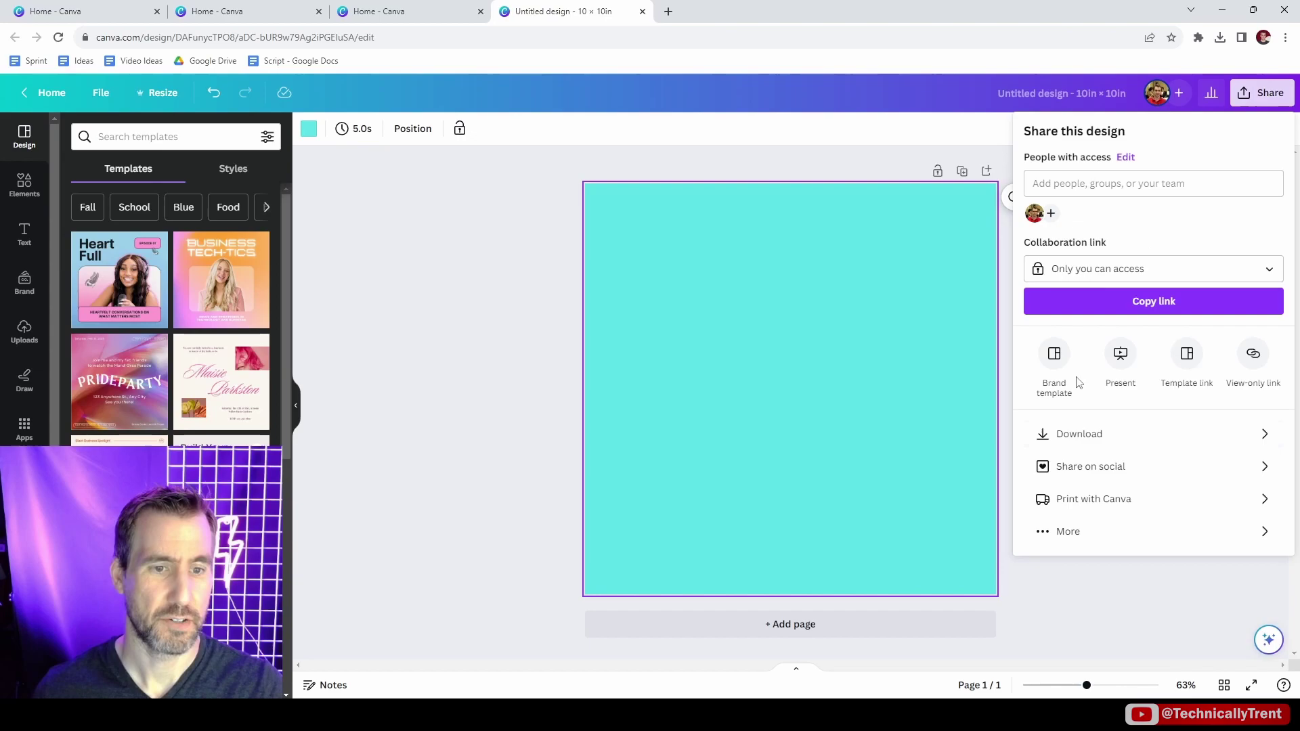
pyautogui.click(1083, 427)
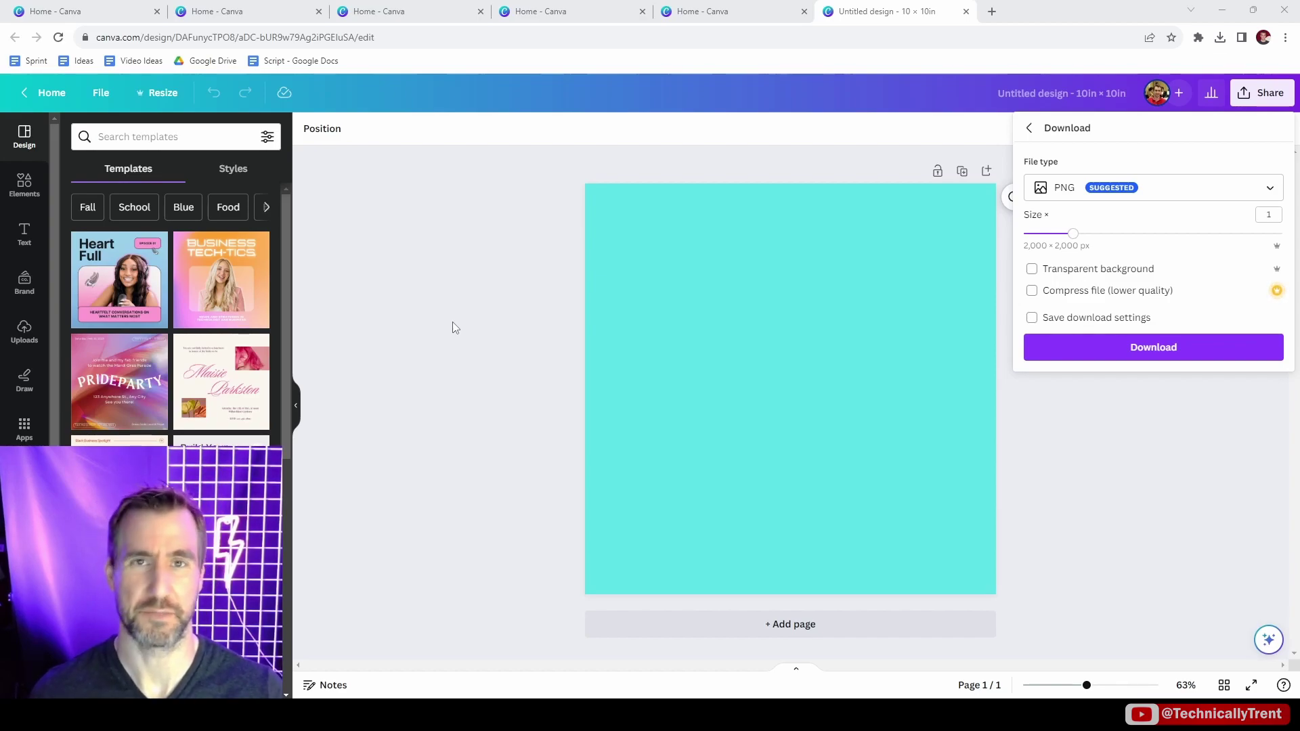
pyautogui.click(711, 210)
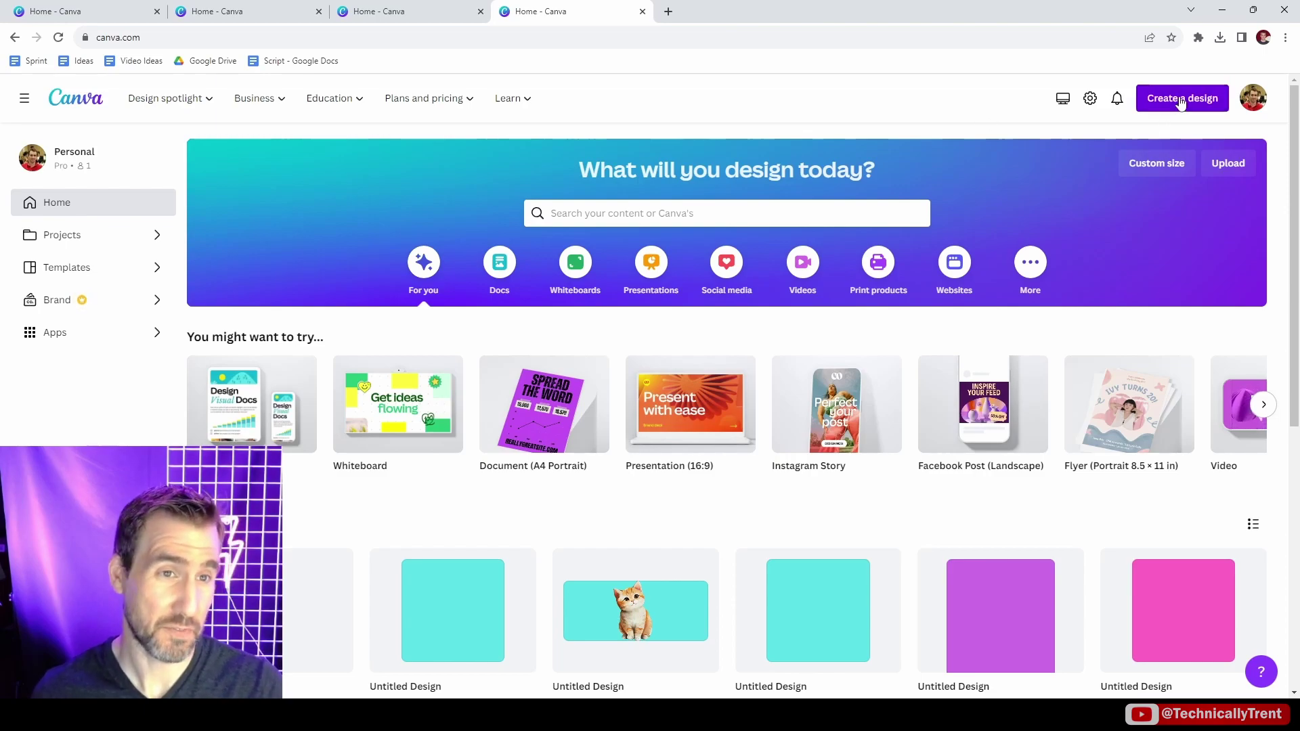
# Enter a custom size of 1 × 1 in and switch its unit to pixels to check the conversion.
pyautogui.click(1182, 98)
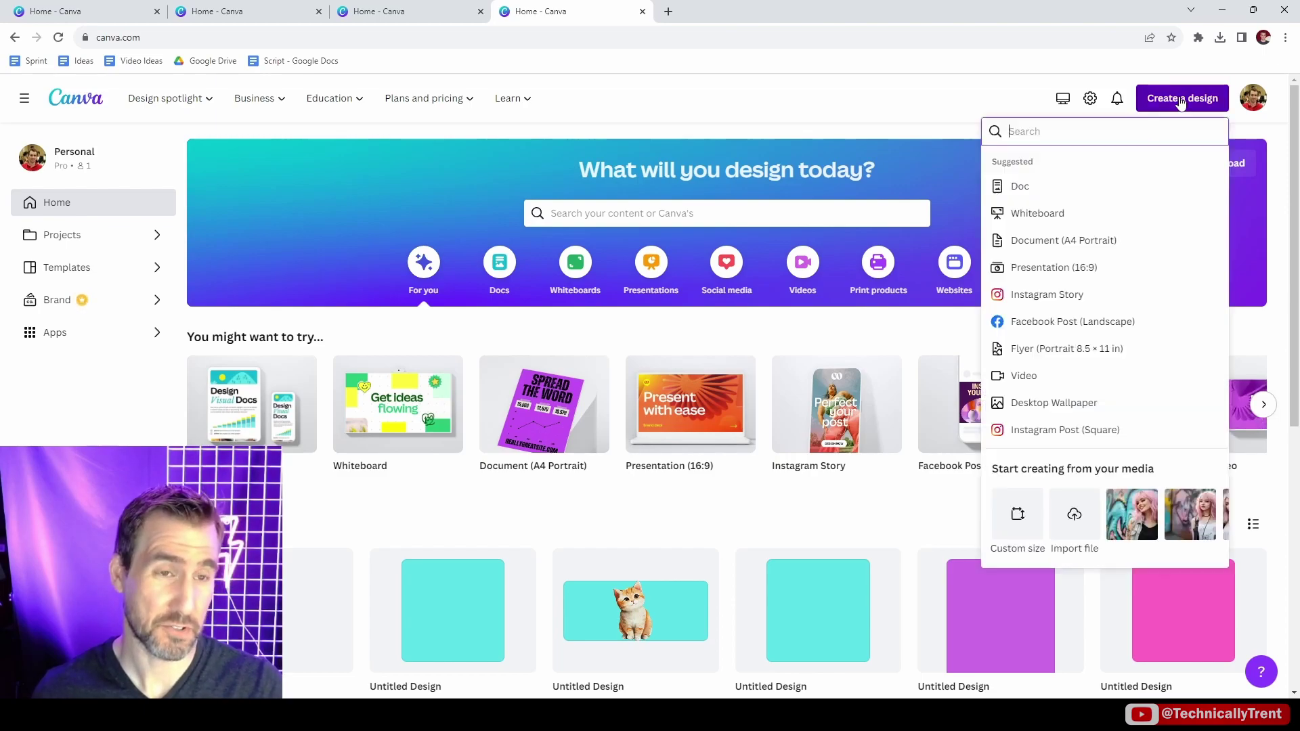
pyautogui.click(1018, 514)
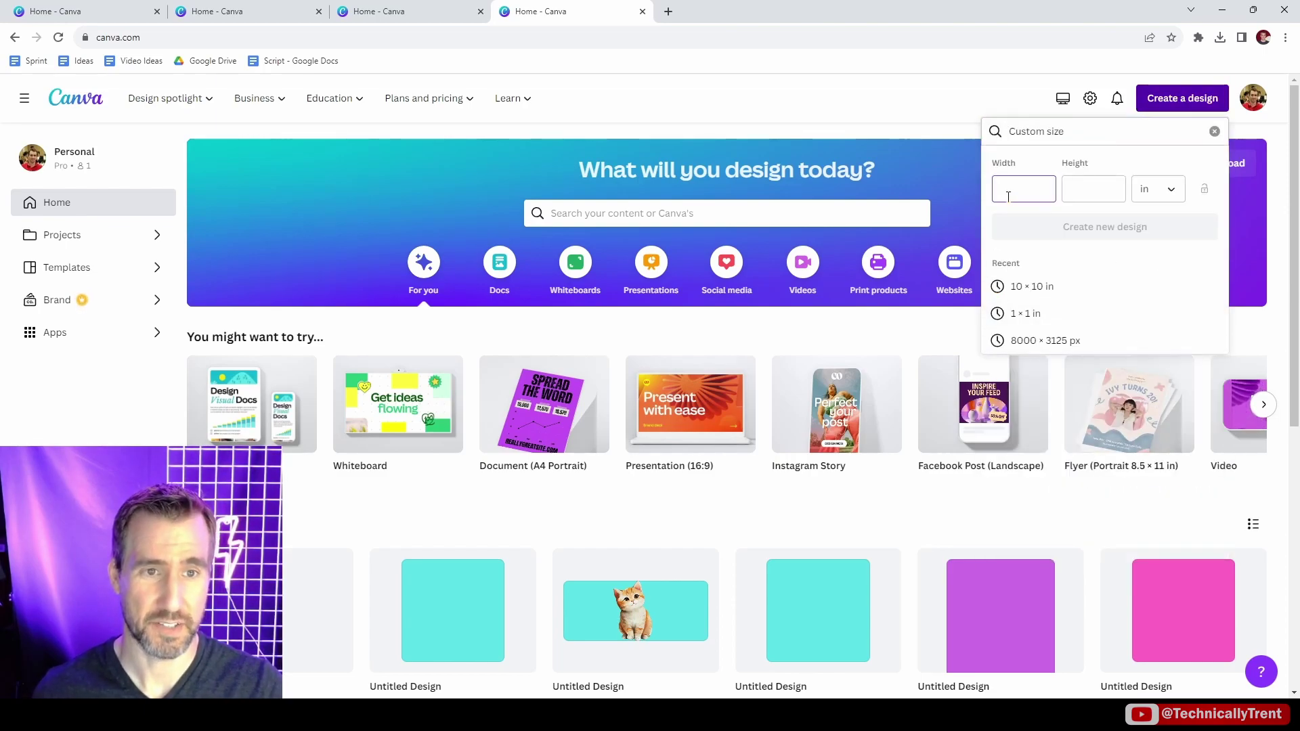
pyautogui.write('1')
pyautogui.click(1086, 192)
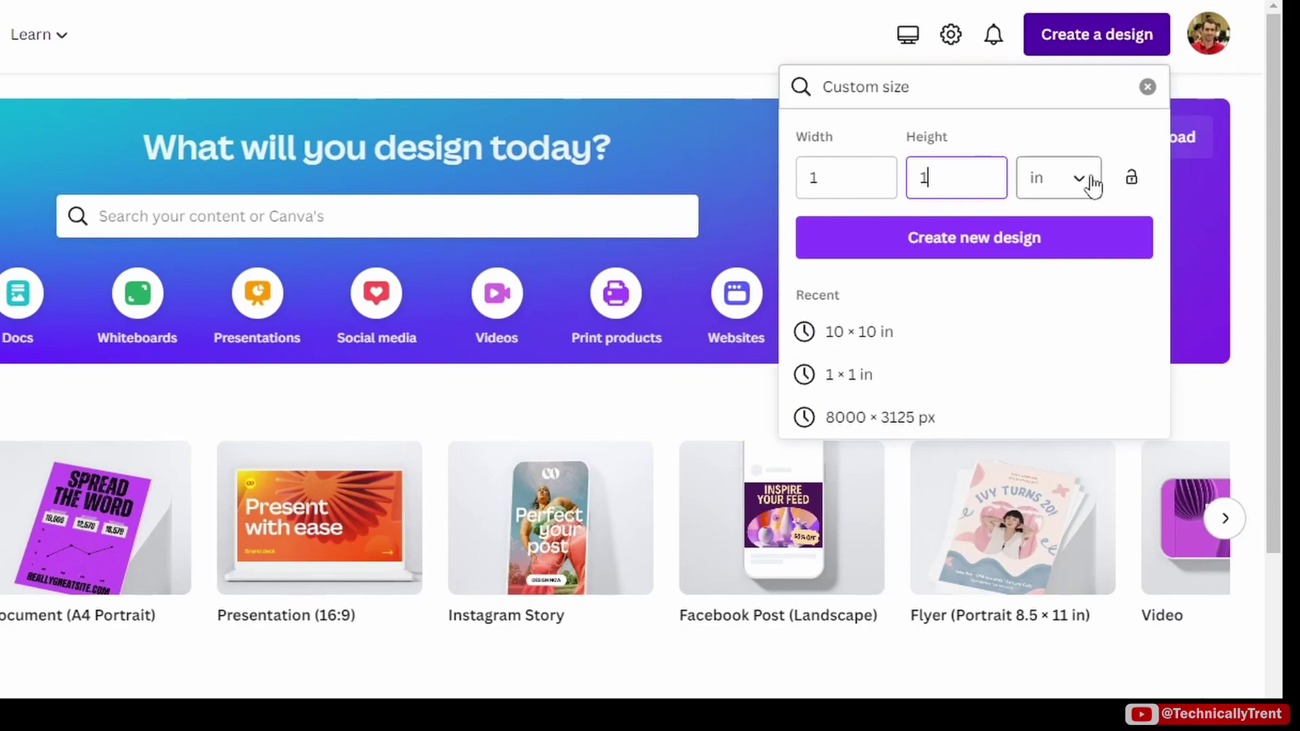
pyautogui.click(1178, 194)
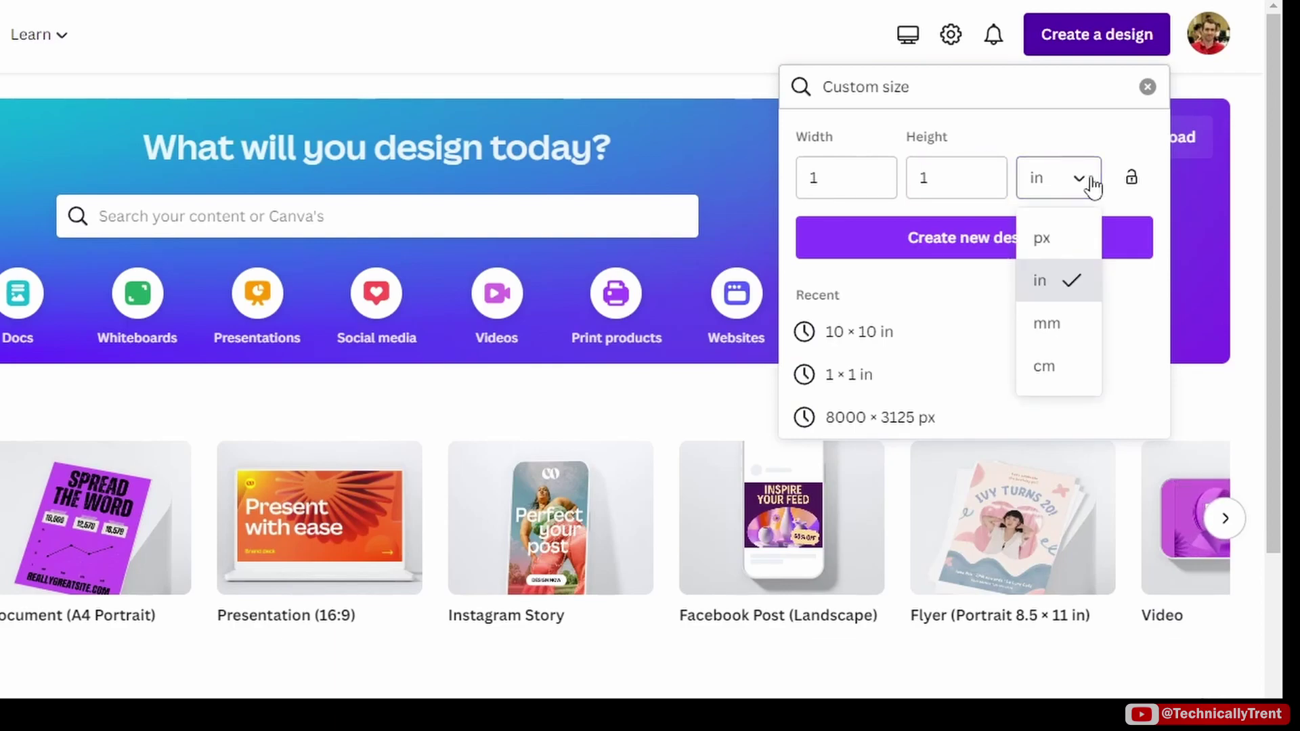
pyautogui.click(1060, 245)
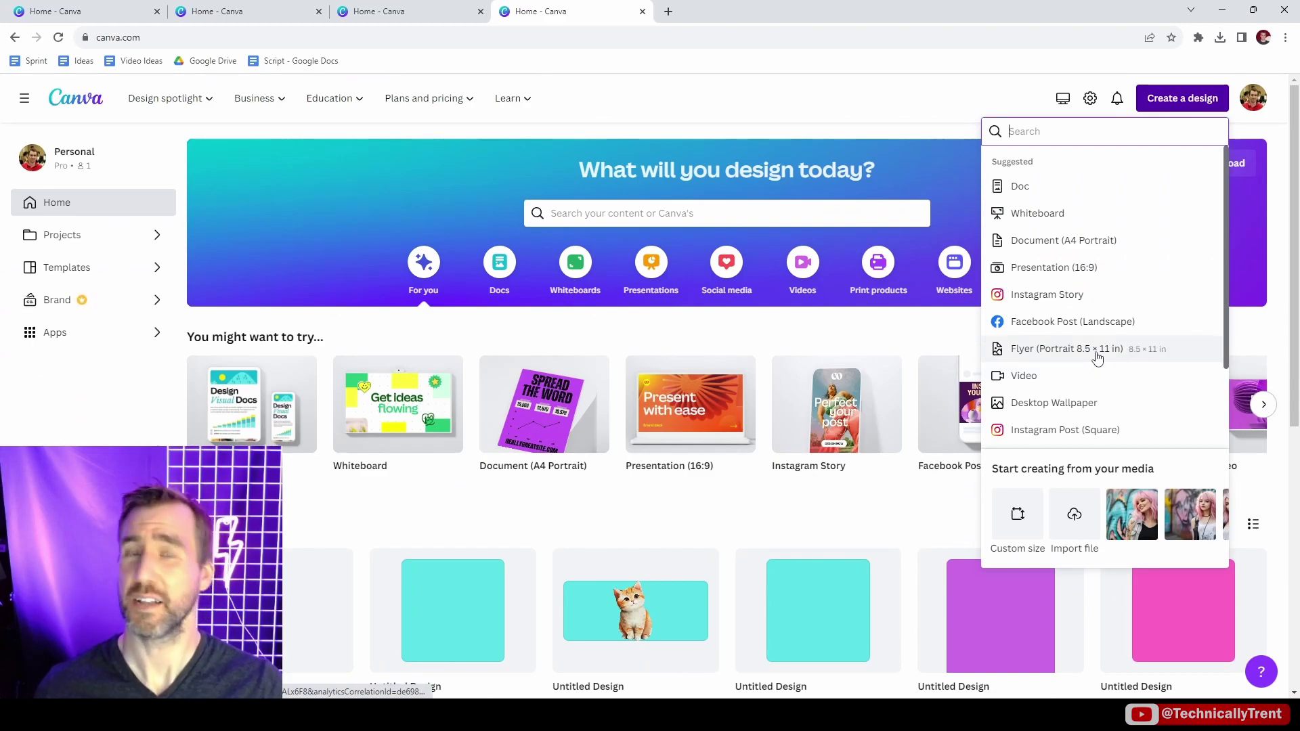
# Create a Flyer (Portrait 8.5 × 11 in) design and open its download options.
pyautogui.click(1067, 349)
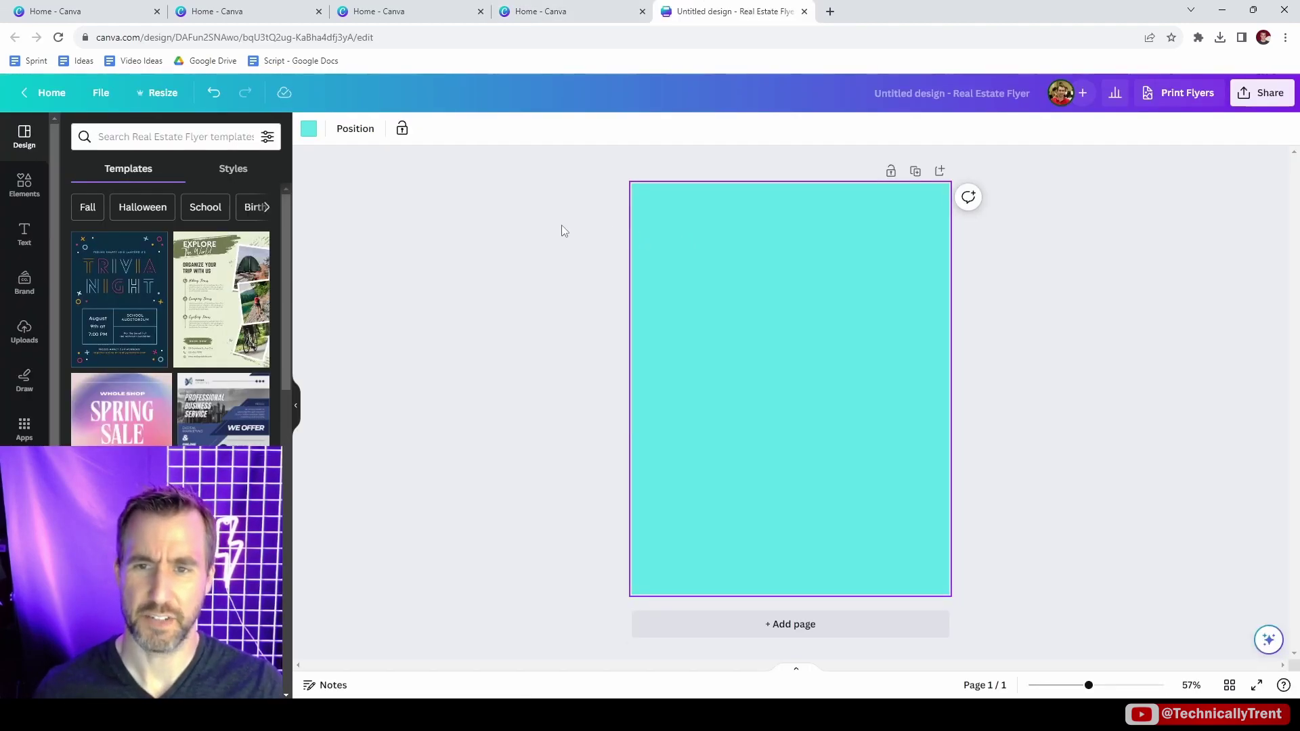
pyautogui.click(1261, 93)
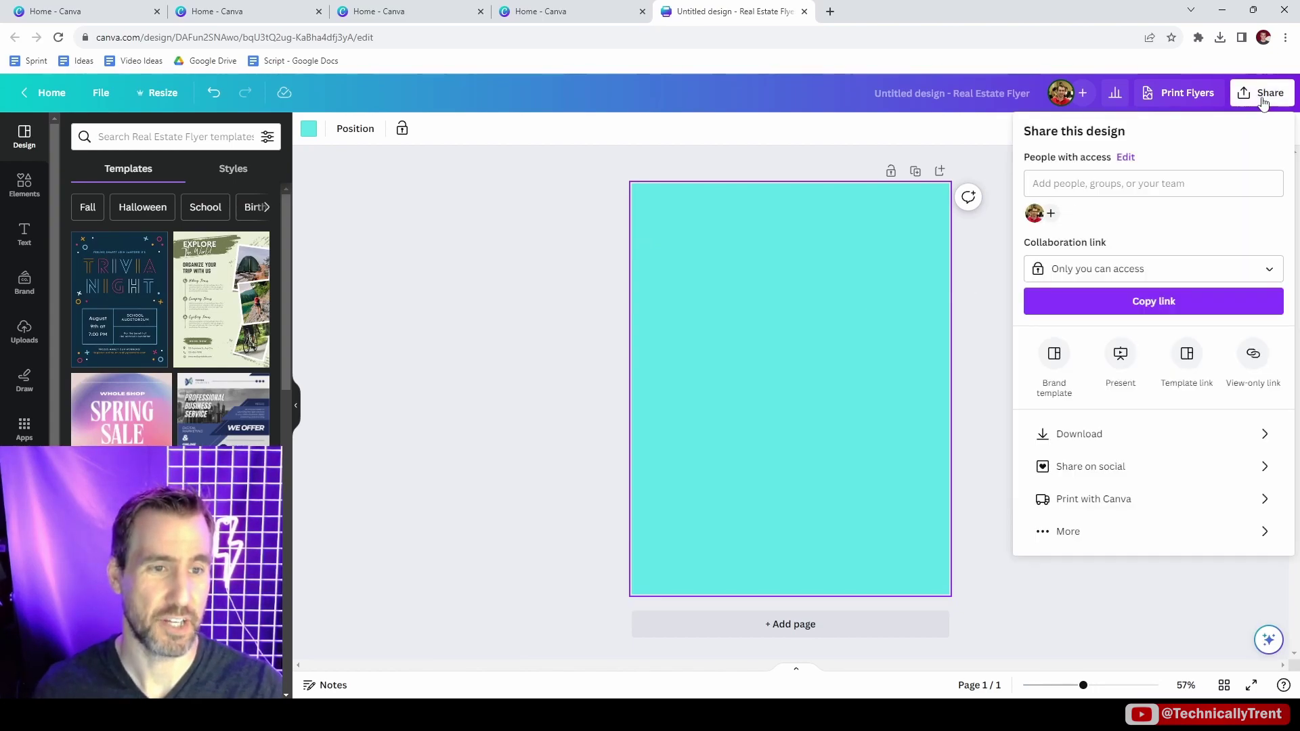
pyautogui.click(1081, 434)
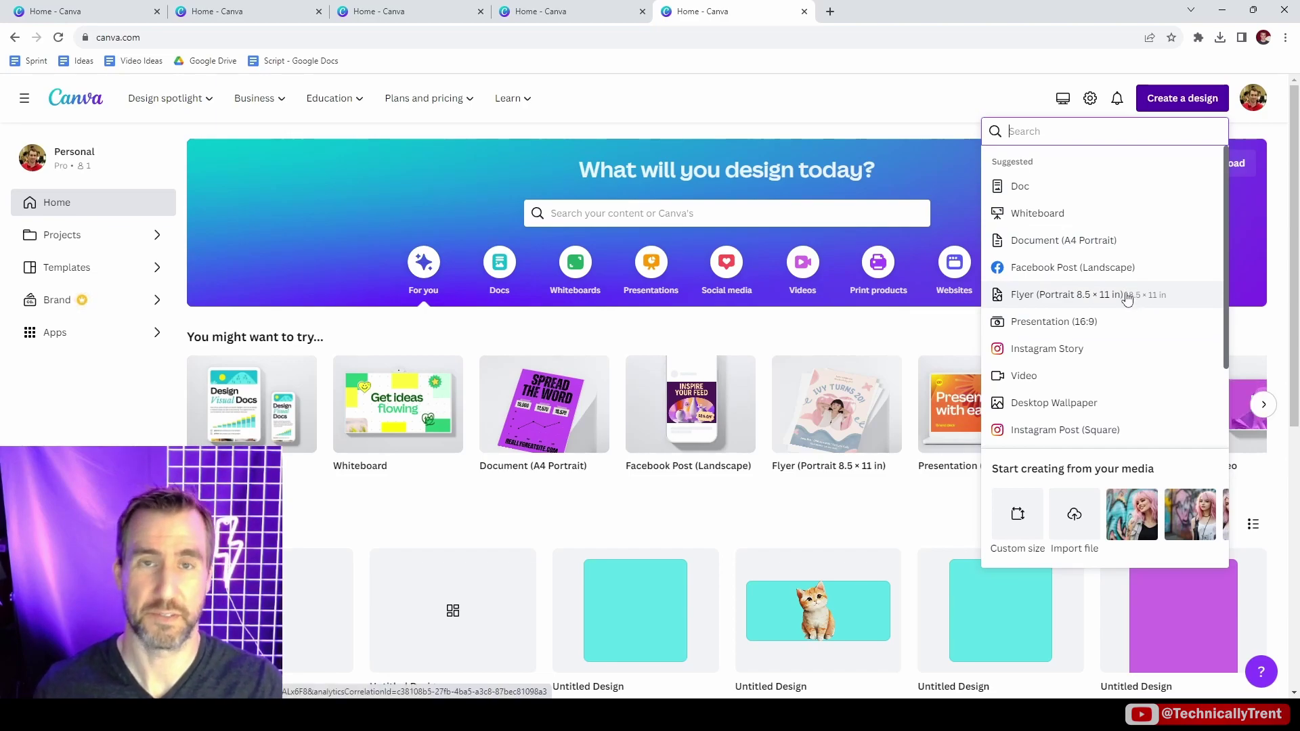
# Start a Flyer (Portrait 8.5 × 11 in) design, and switch a 1 × 1 in custom size to pixels and back to inches.
pyautogui.click(1129, 299)
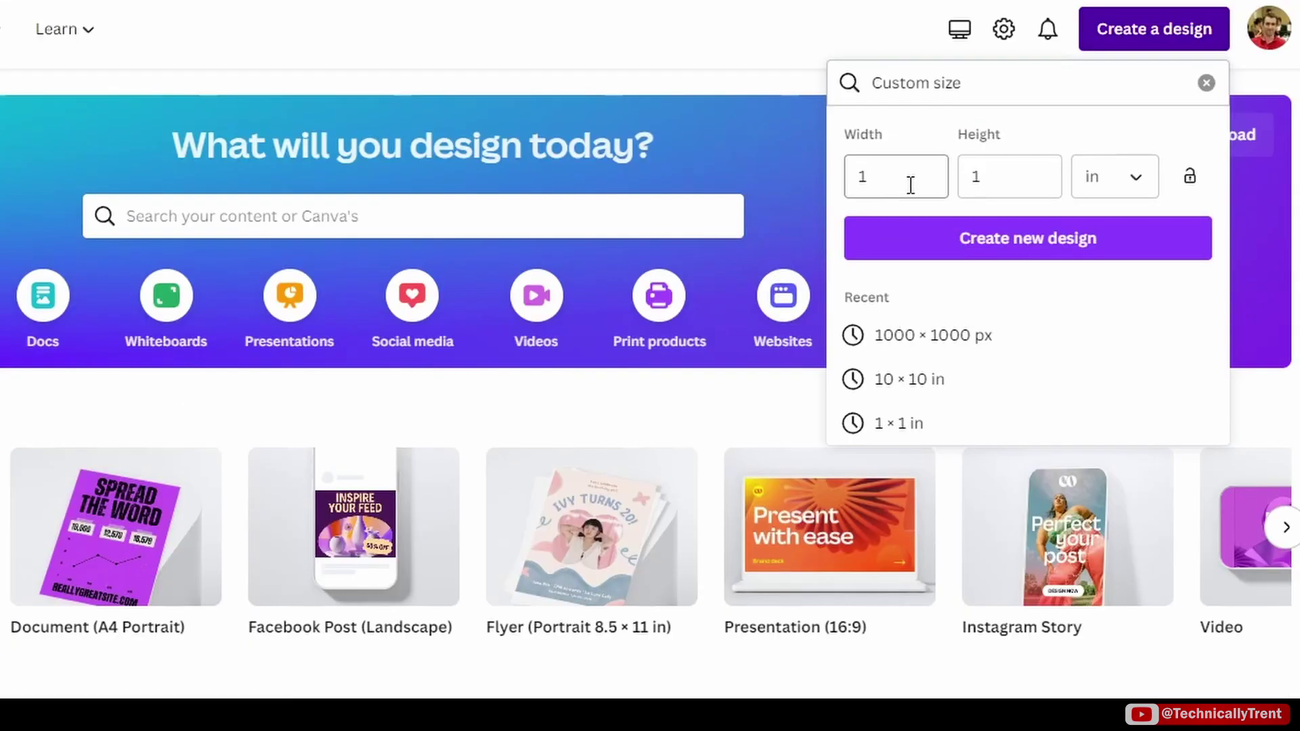
pyautogui.click(1137, 186)
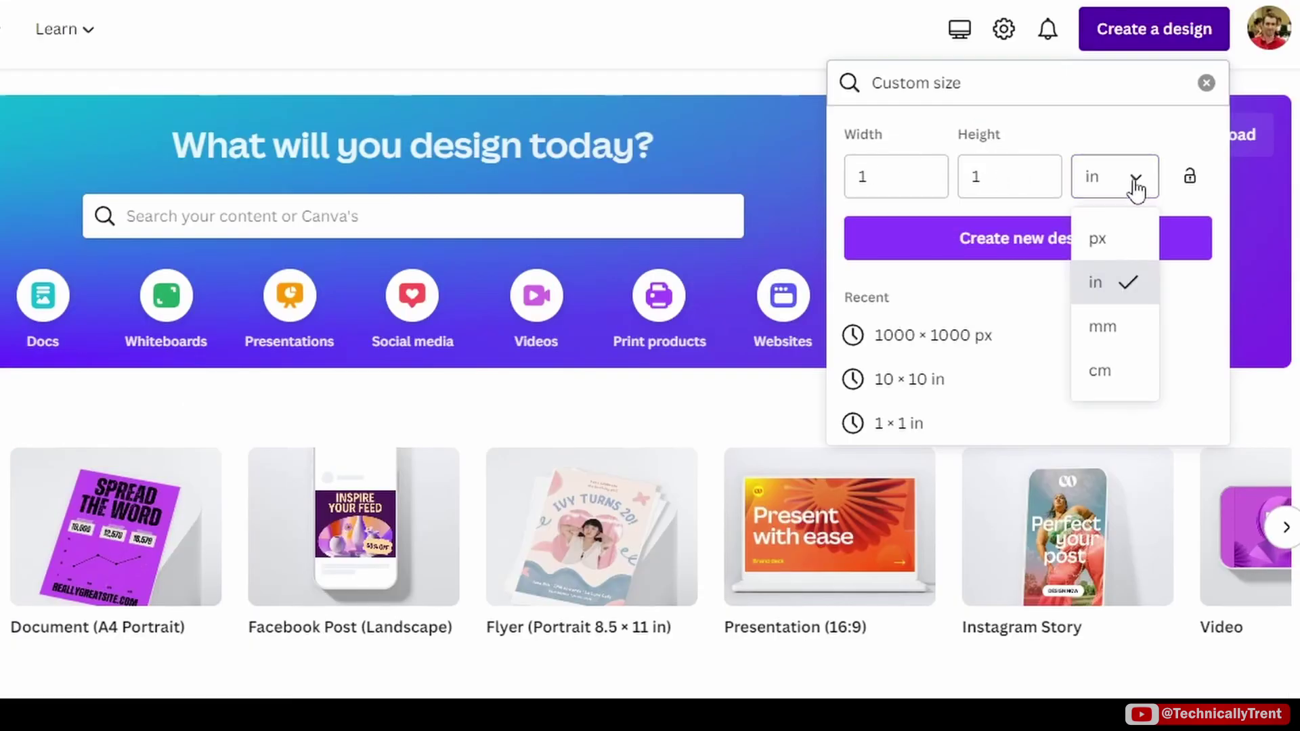
pyautogui.click(1125, 241)
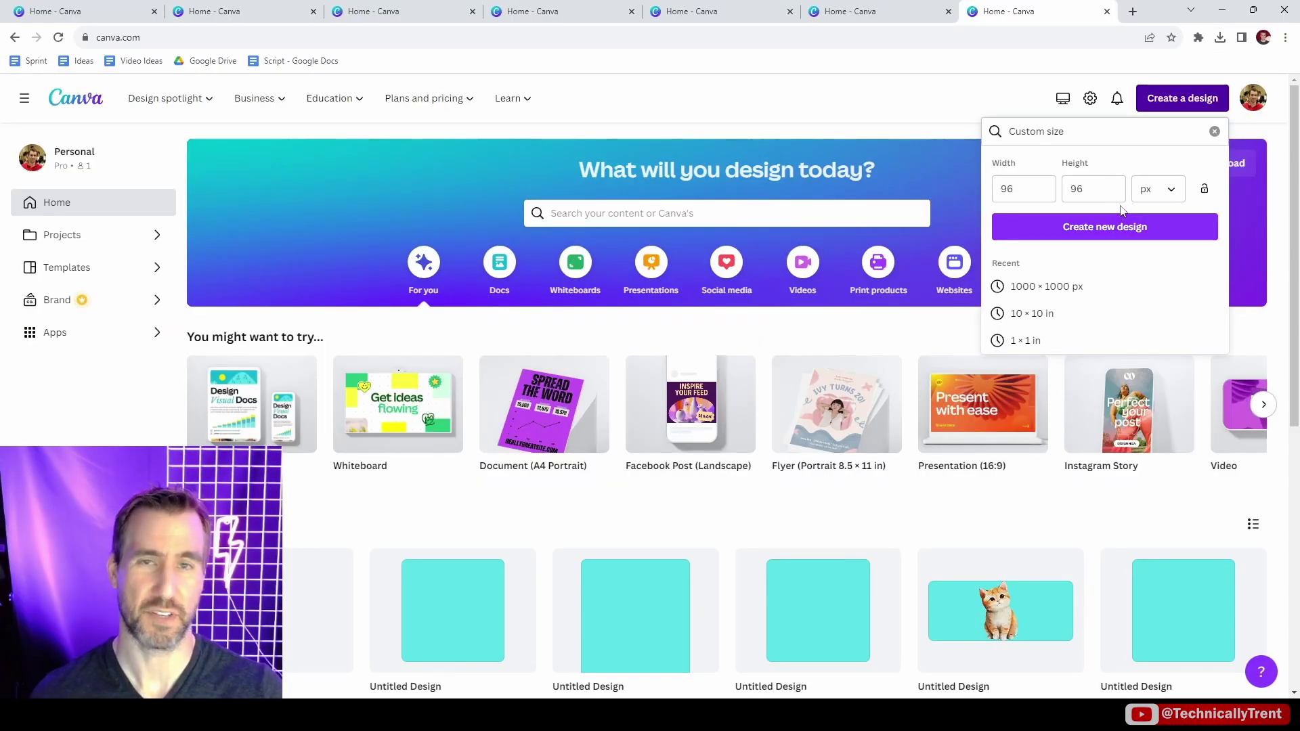
pyautogui.click(1144, 191)
pyautogui.click(1157, 250)
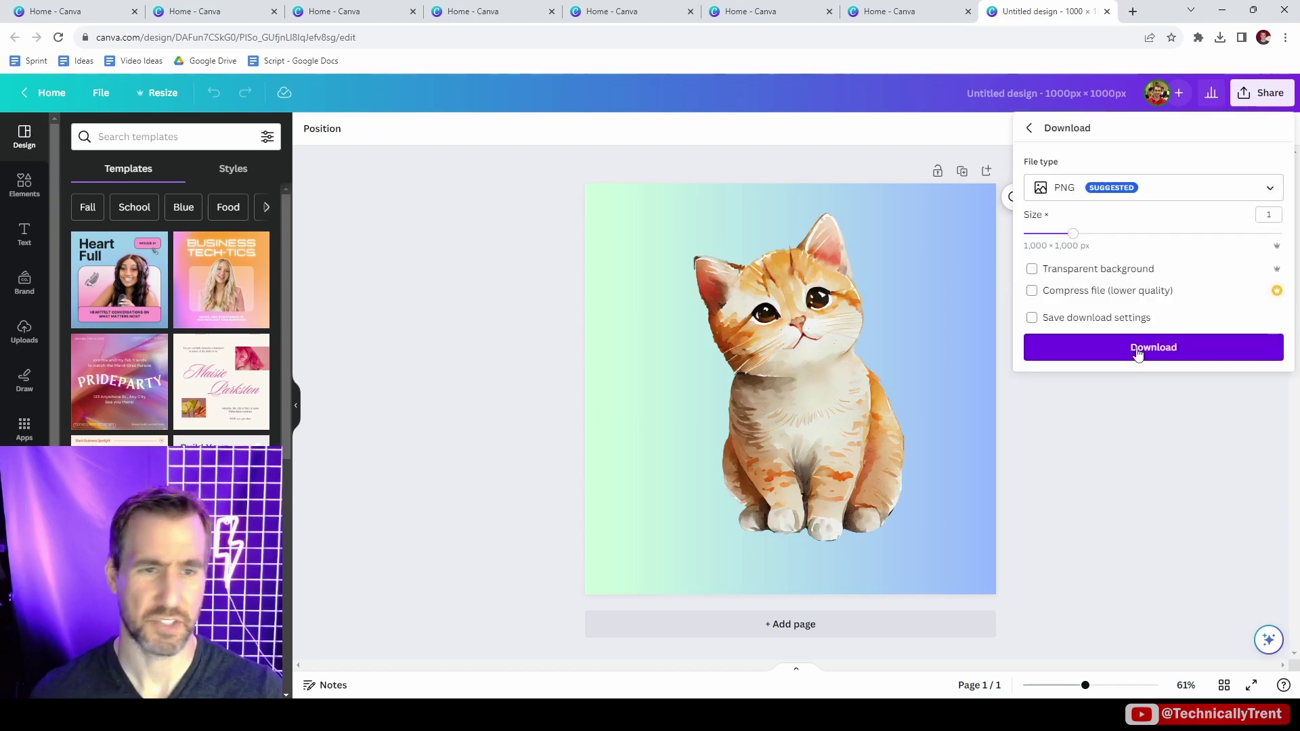
# Download the 1000 × 1000 px cat design as a PNG at size 1 and open the image properties of Canva_1000x1000.png in Paint.
pyautogui.click(1135, 351)
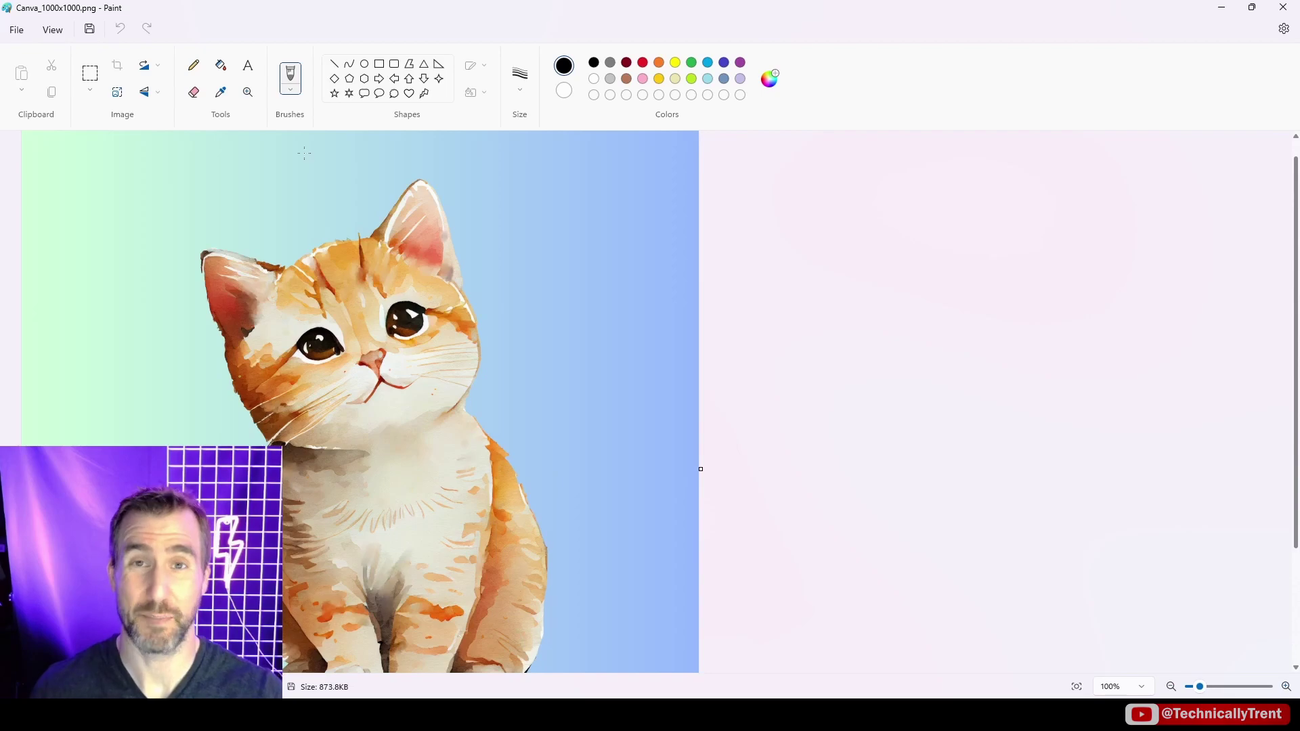
pyautogui.click(16, 30)
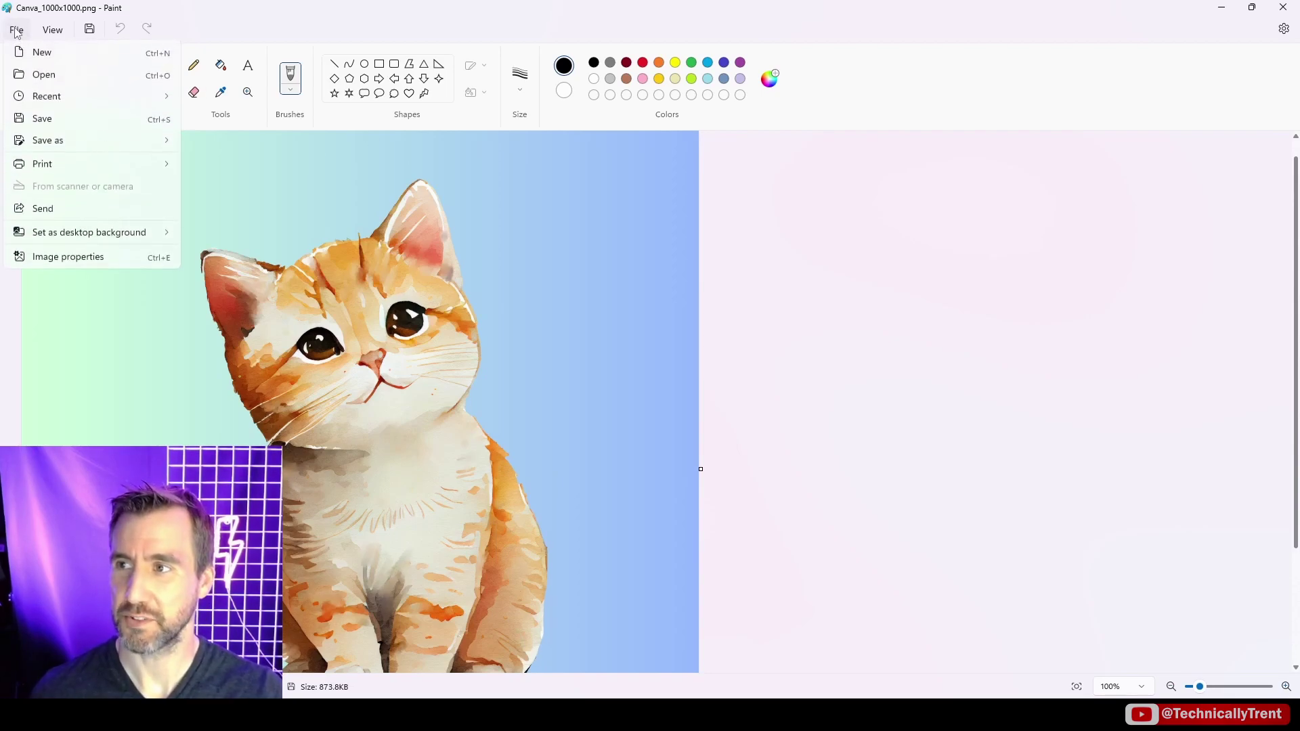
pyautogui.click(68, 258)
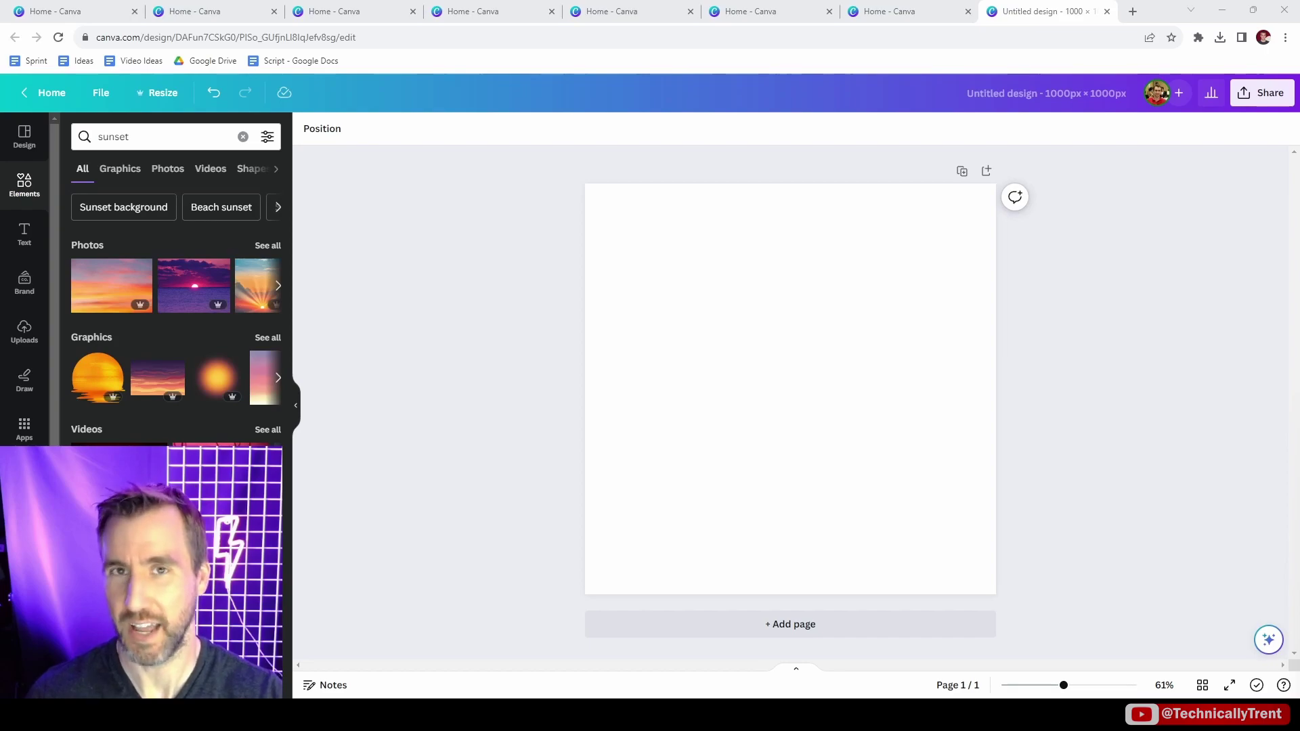
# Fill the blank 1000 × 1000 px page with the sunset pier photo from the search results.
pyautogui.click(278, 285)
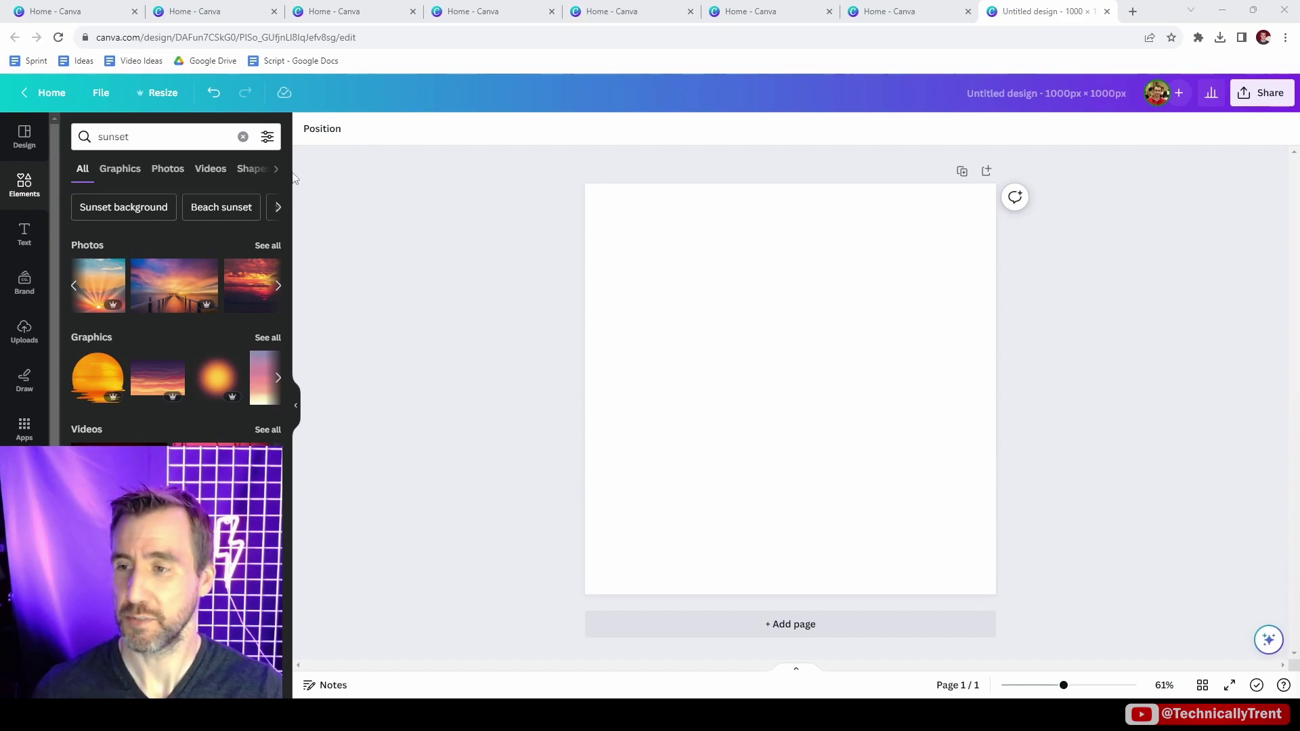
pyautogui.moveTo(206, 273); pyautogui.dragTo(621, 217)
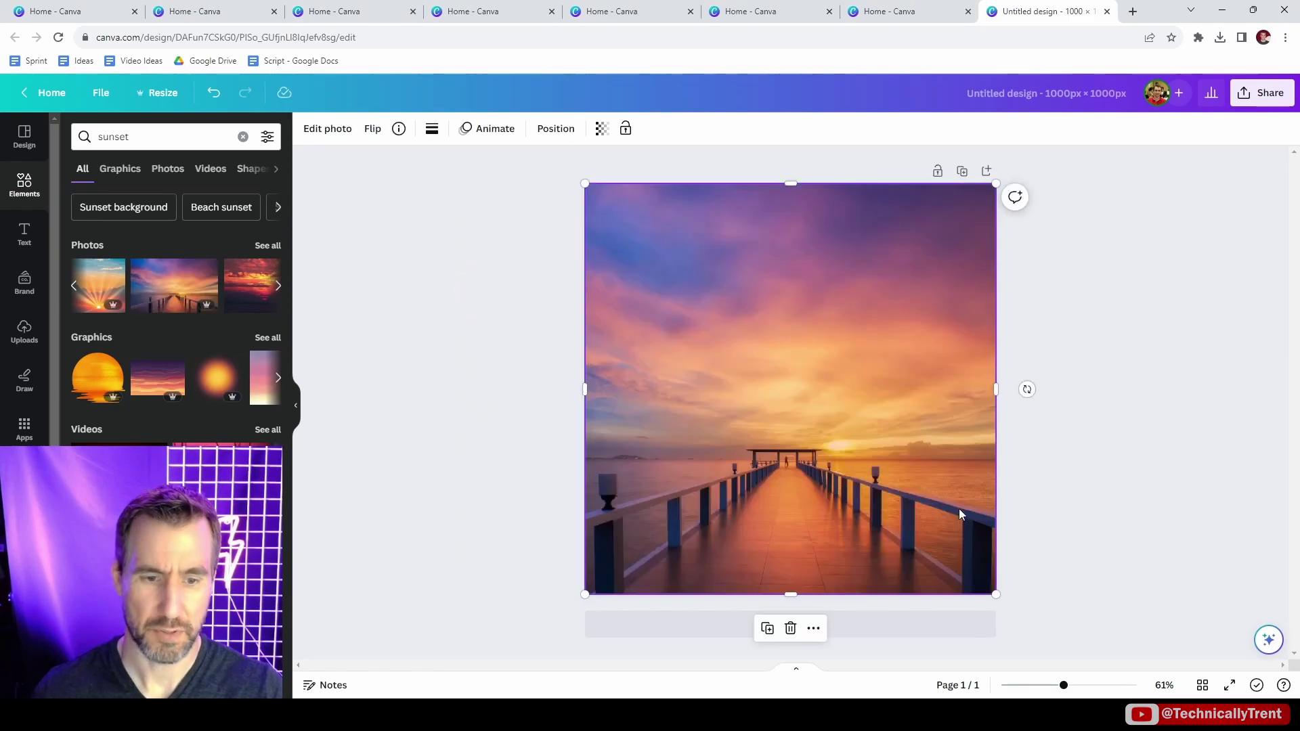
pyautogui.press('Escape')
# Download the sunset design as a PDF Print file with the RGB color profile.
pyautogui.click(100, 93)
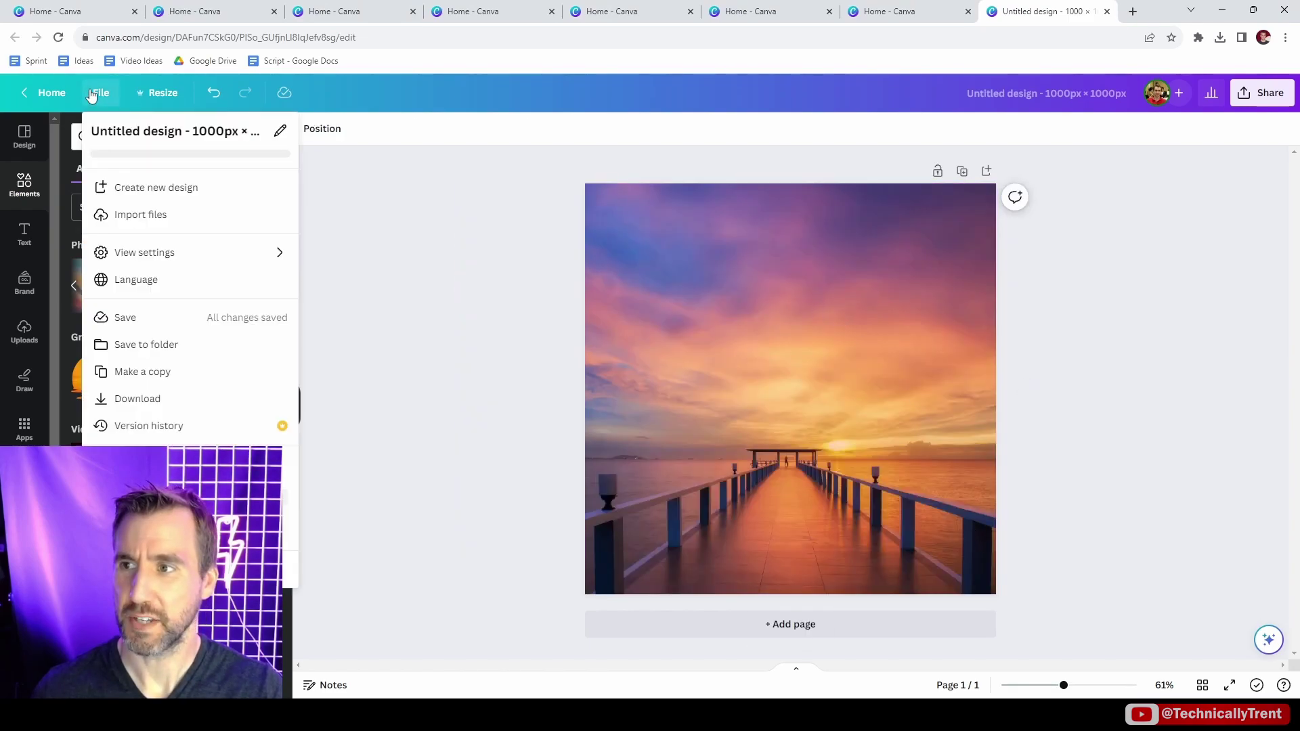
pyautogui.click(469, 253)
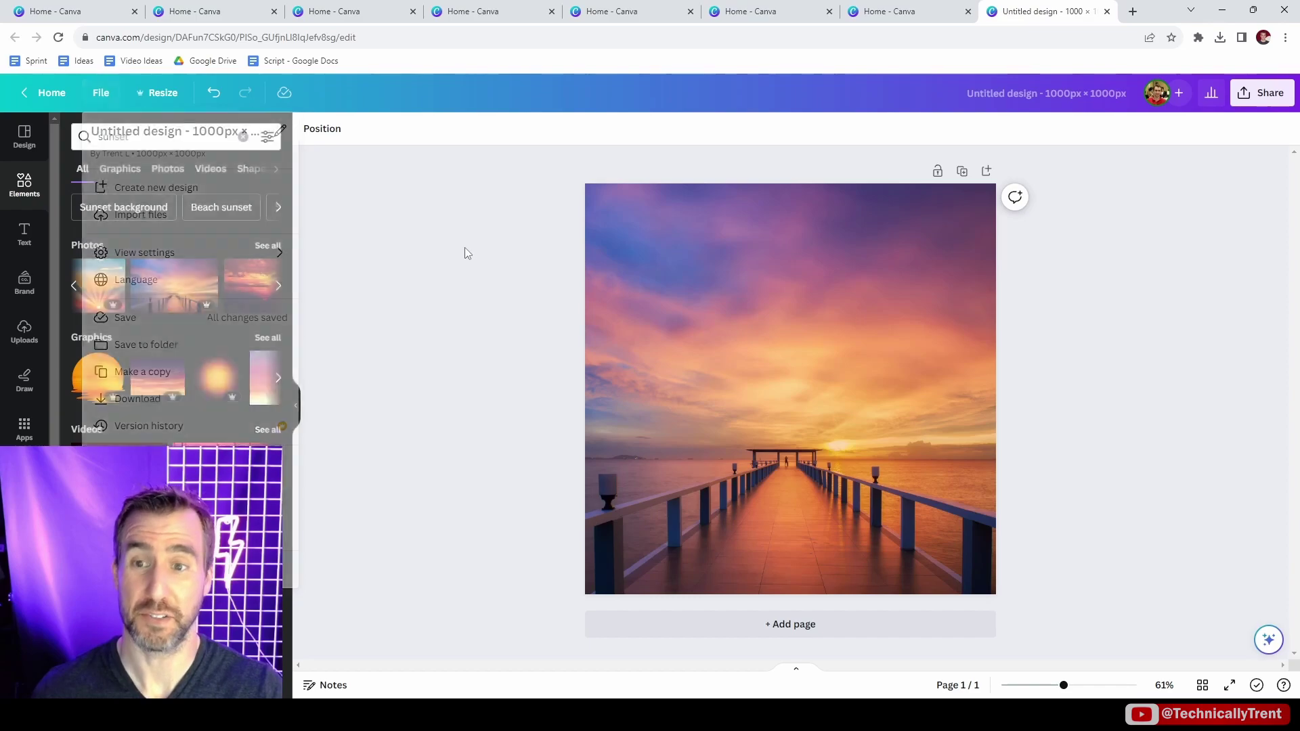
pyautogui.click(1261, 93)
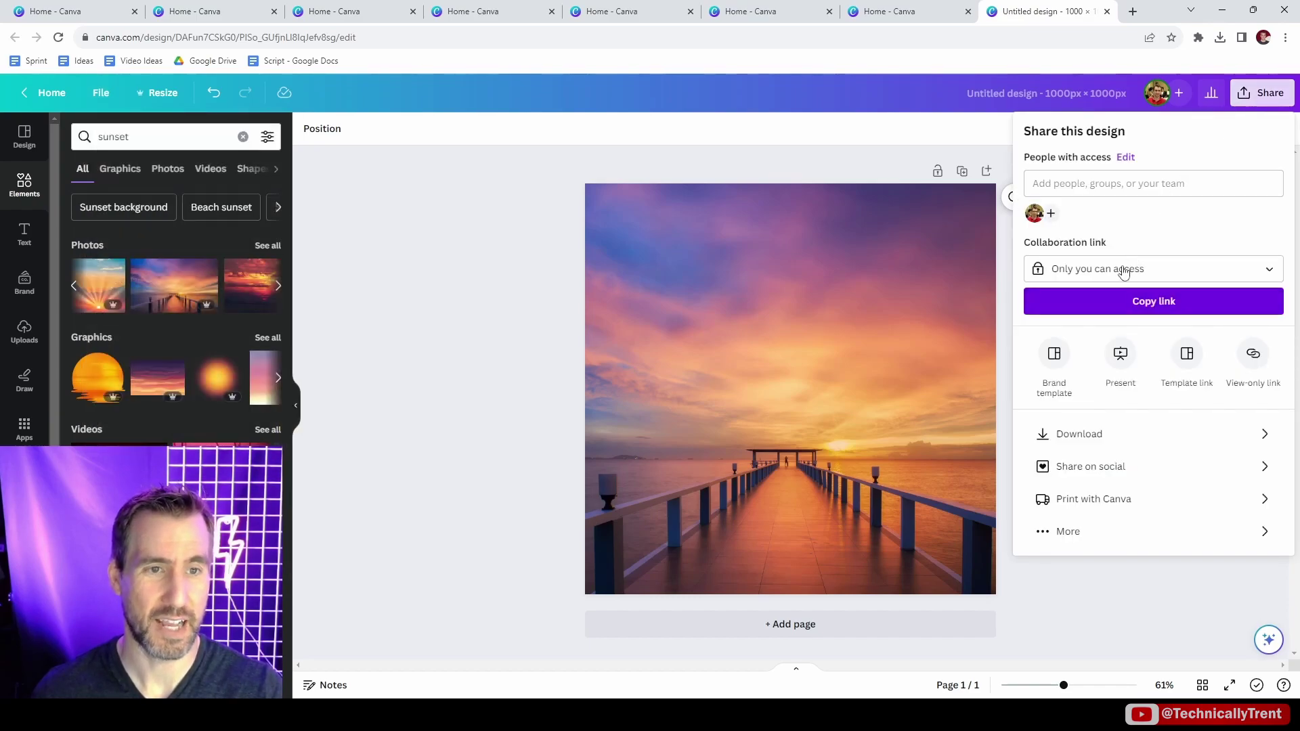
pyautogui.click(1105, 434)
pyautogui.click(1154, 188)
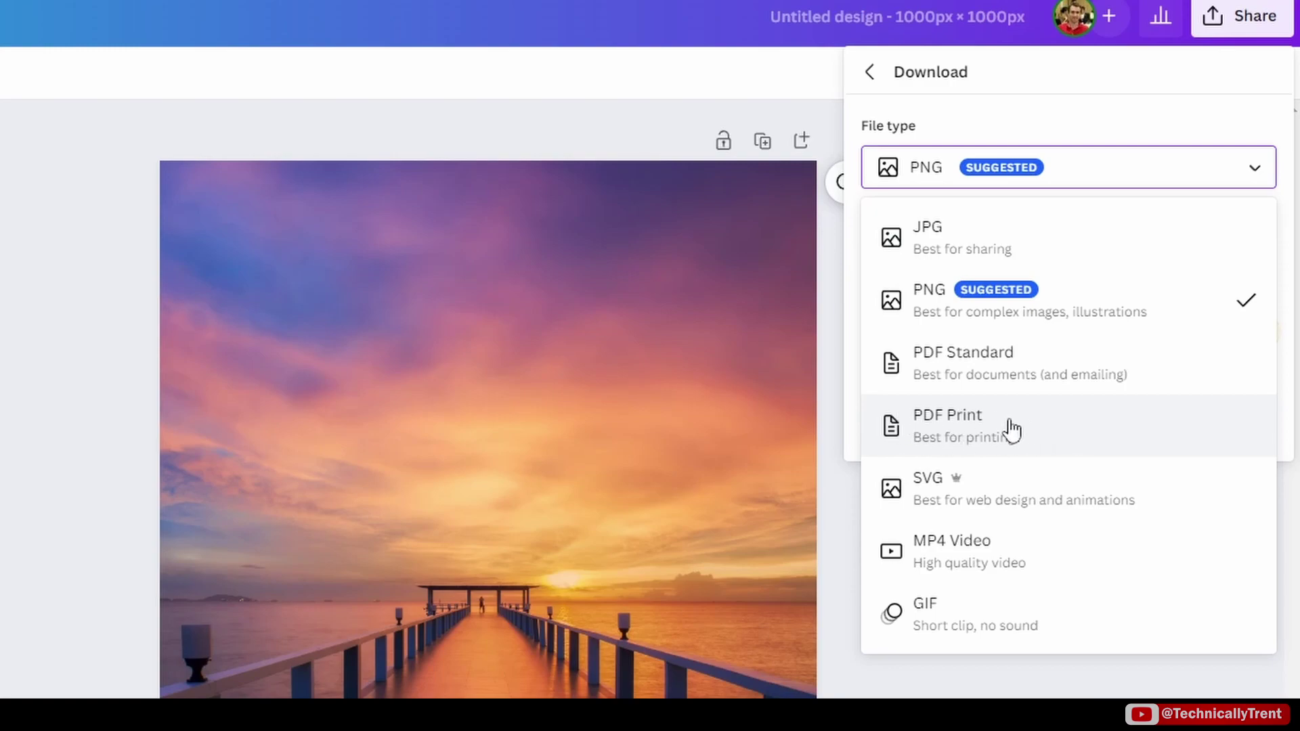
pyautogui.click(1000, 426)
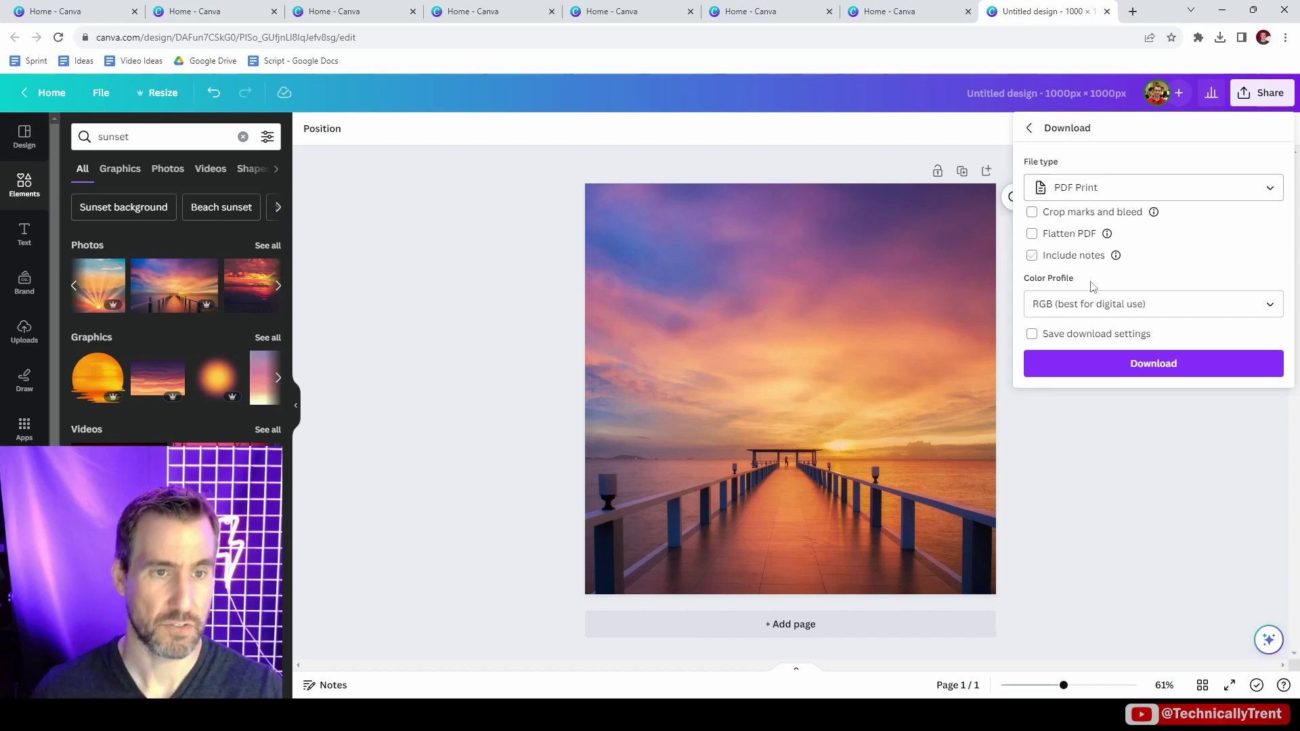
pyautogui.click(1125, 366)
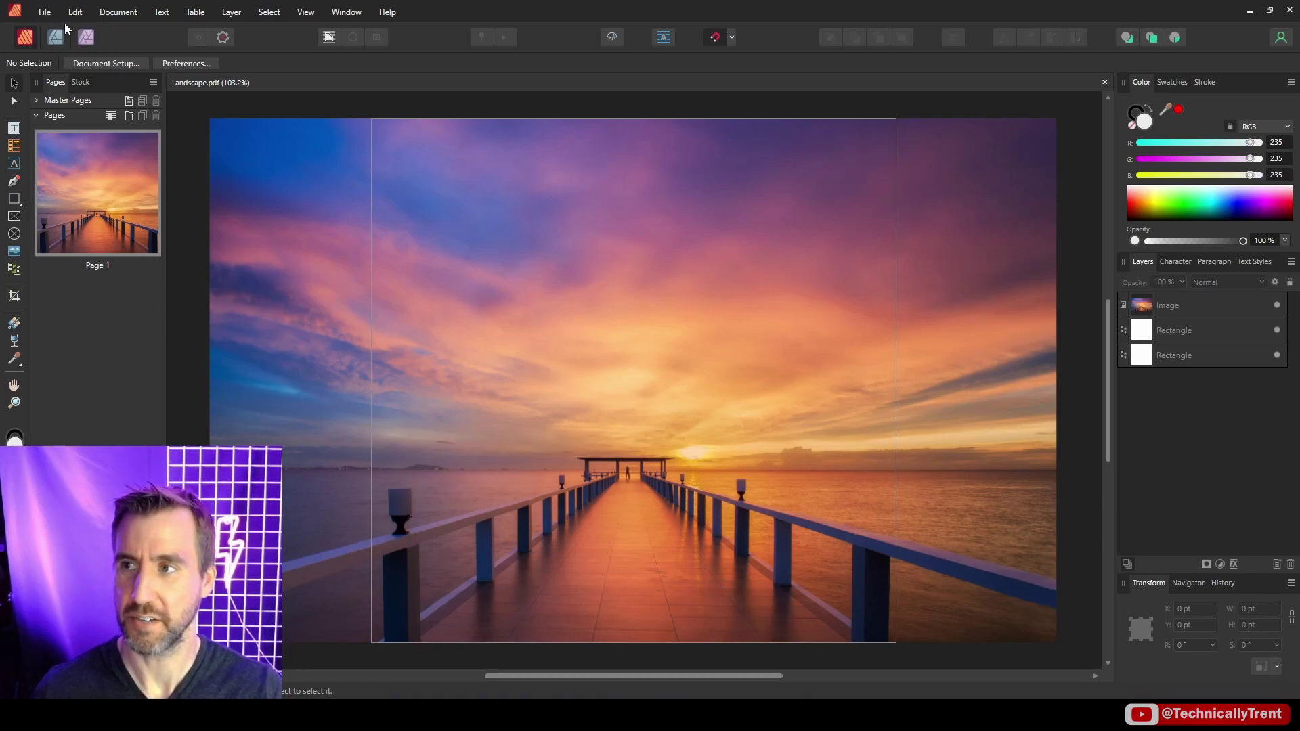
# Select the sunset image in Landscape.pdf in Affinity Publisher and create a new Affinity Photo document from the clipboard.
pyautogui.click(611, 286)
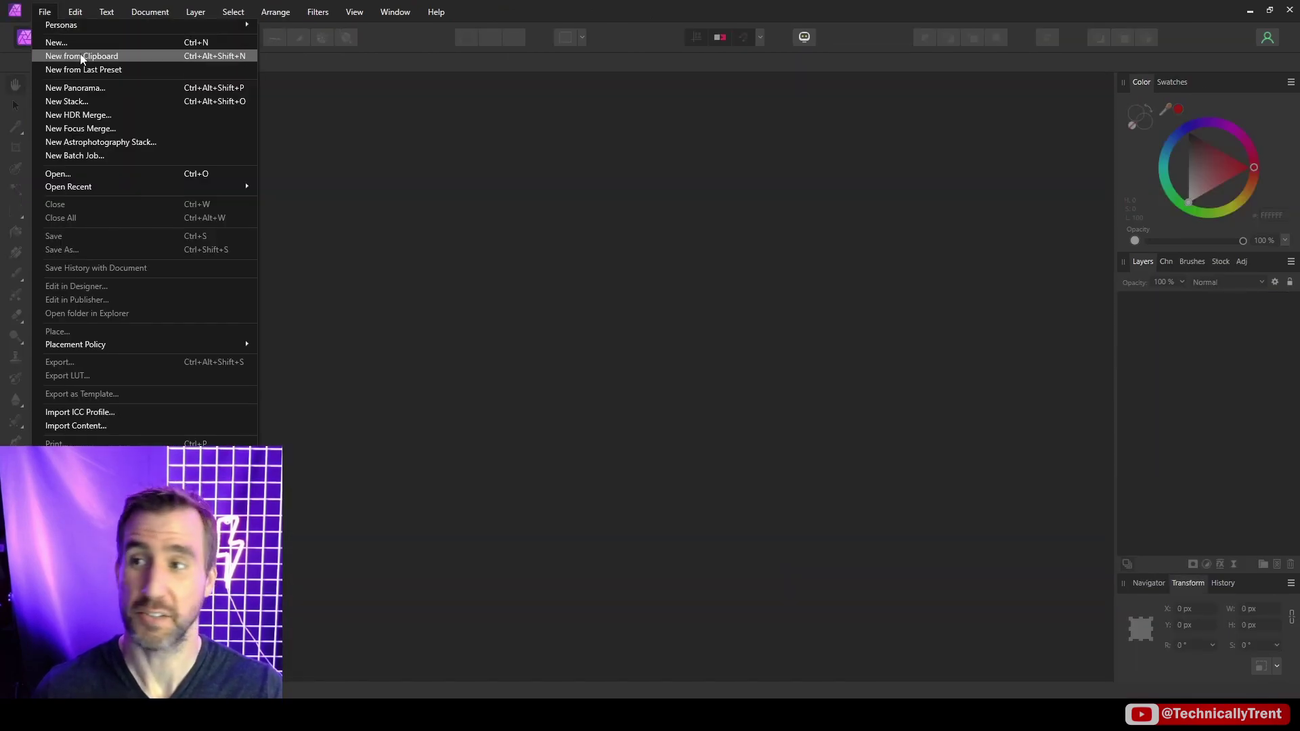
pyautogui.click(81, 57)
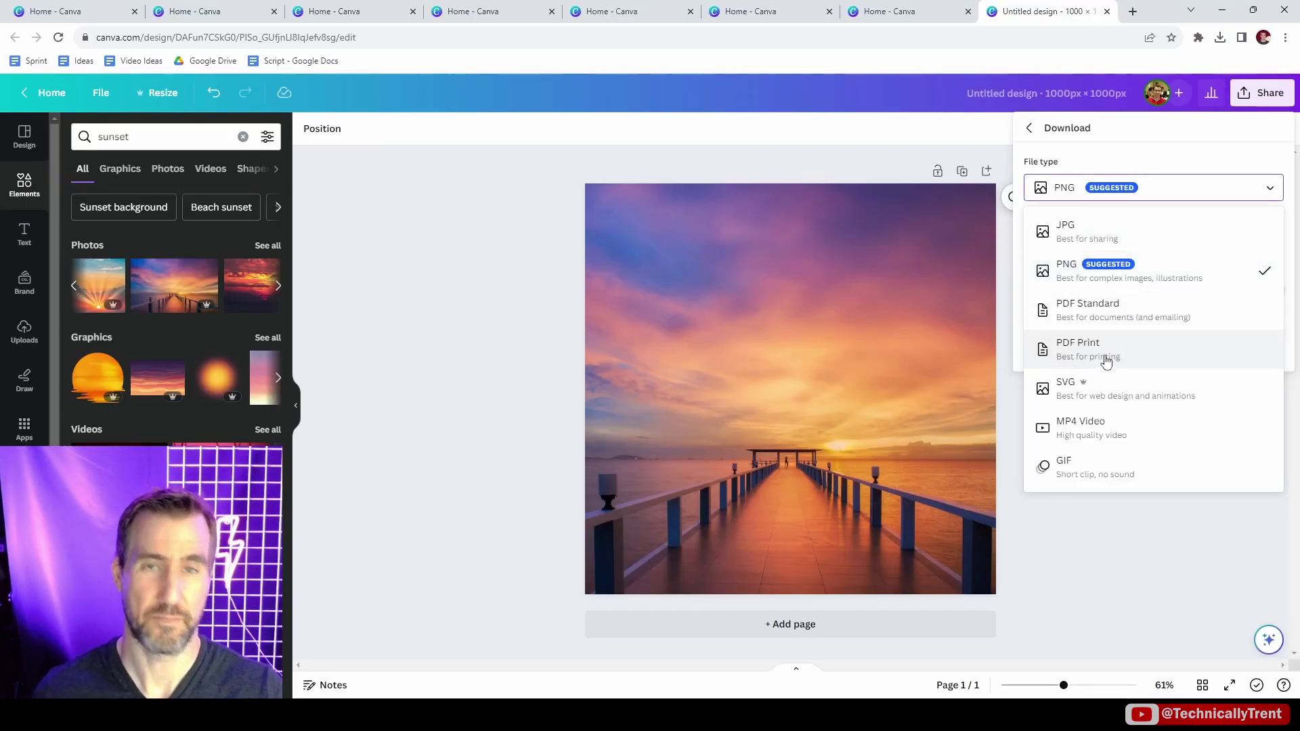
# Return to Canva and close the sunset design's download options.
pyautogui.click(514, 255)
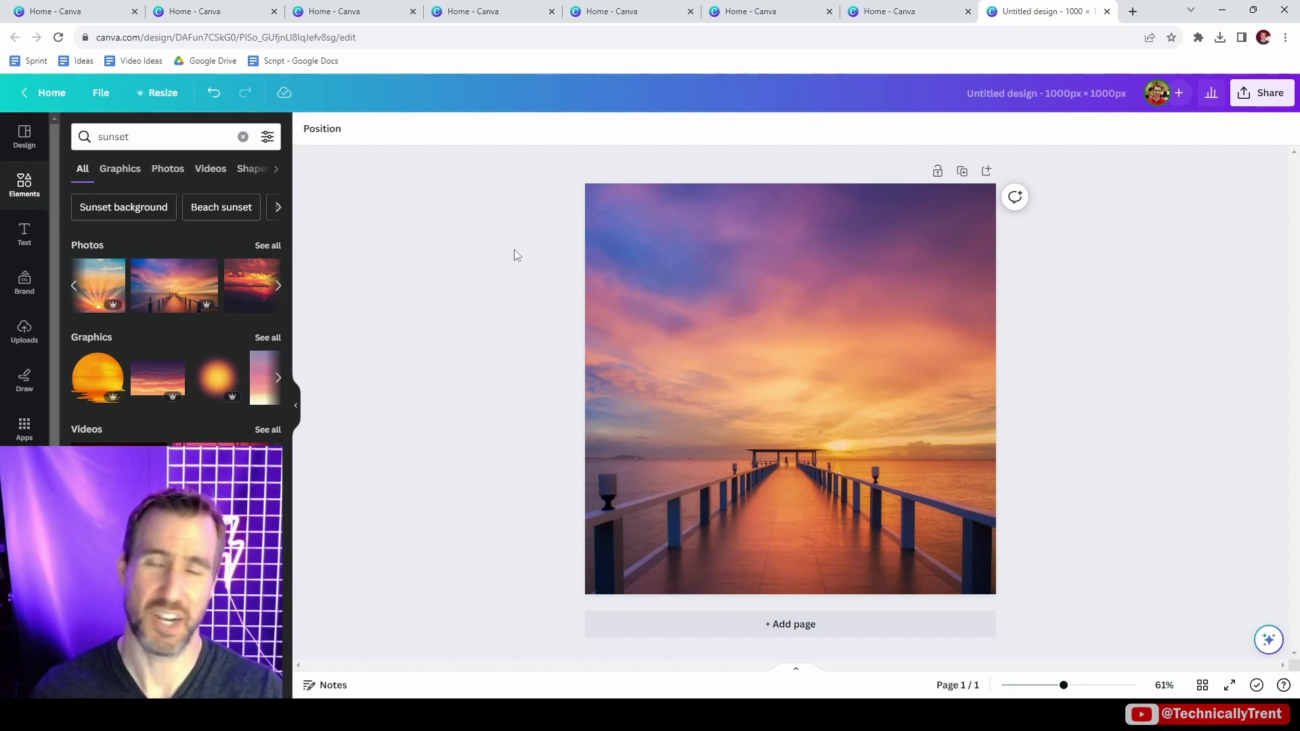